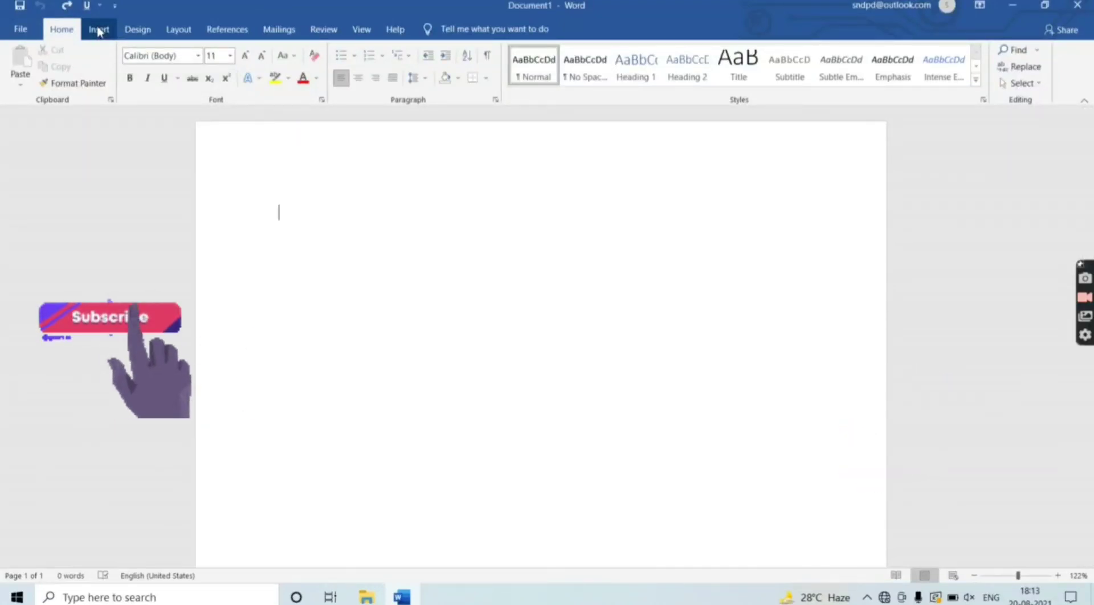
Draw a rectangle about 7.74 cm wide on the blank page
click(98, 32)
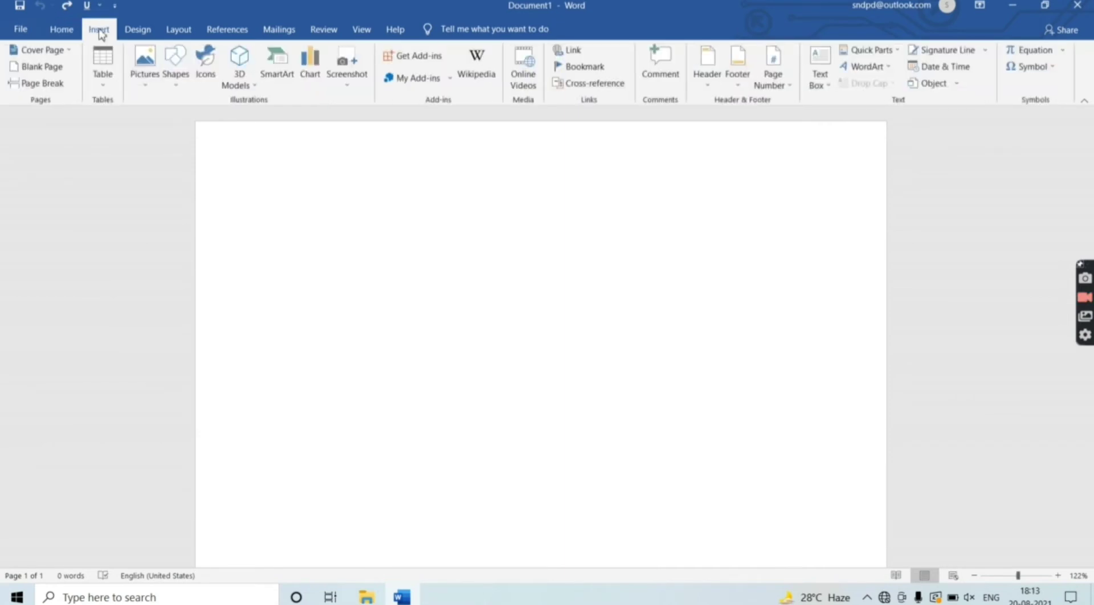
click(180, 67)
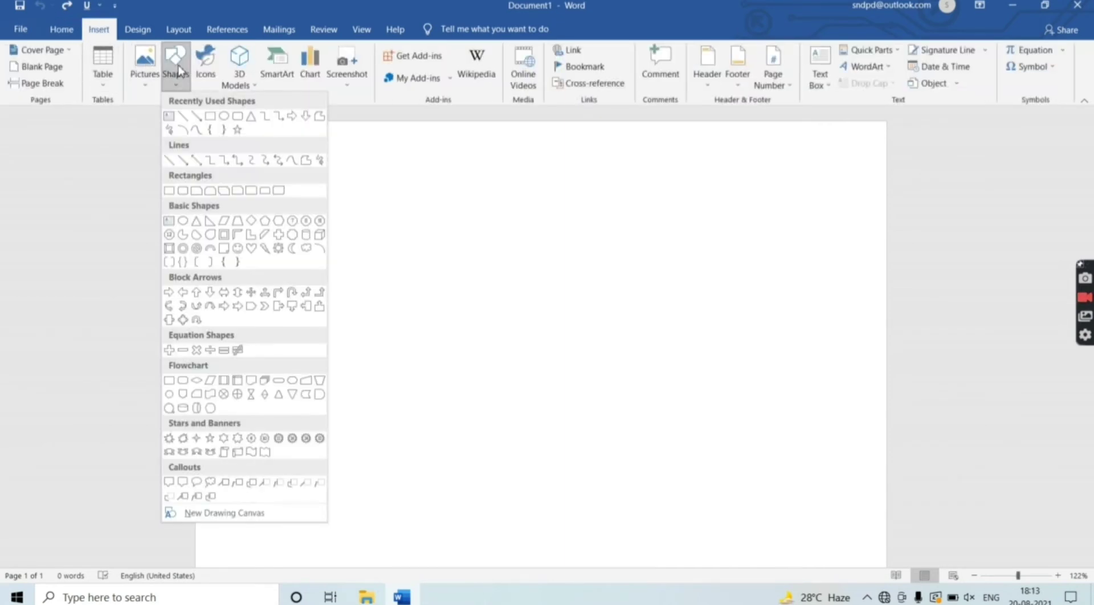
click(210, 117)
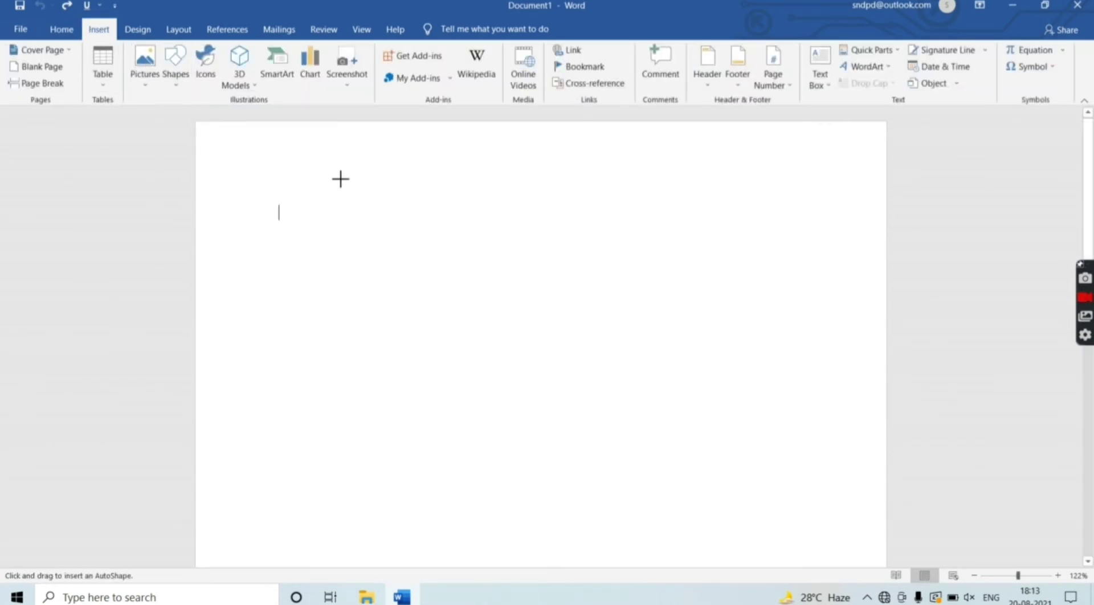
mouse_move(336, 174)
mouse_down()
mouse_move(469, 354)
mouse_move(591, 452)
mouse_up()
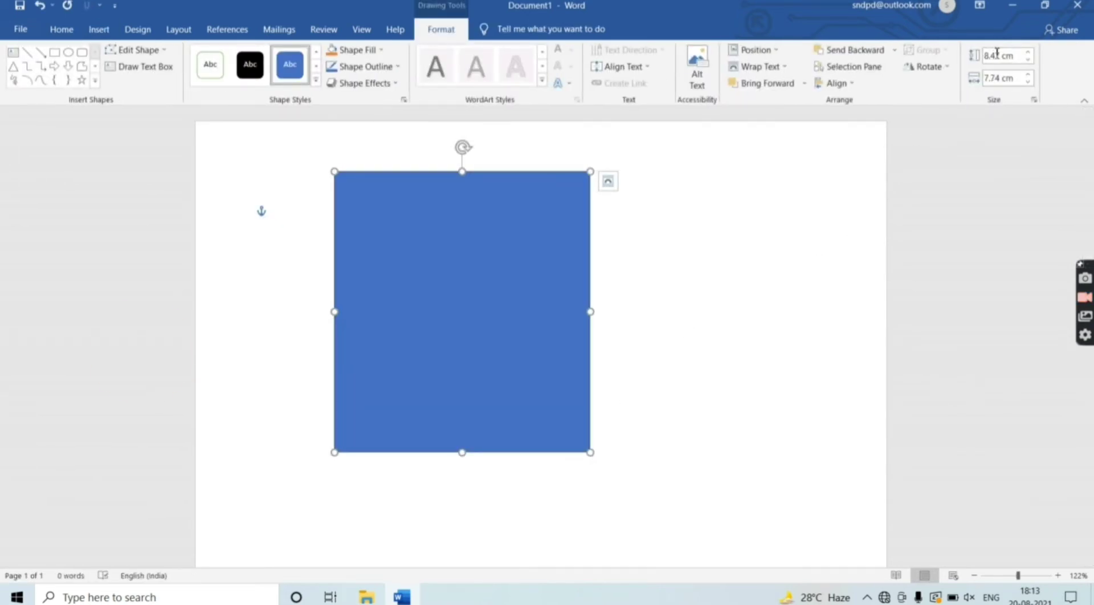
Resize the rectangle to 10.13 cm tall by 6.375 cm wide and drag it to the page centre
click(996, 54)
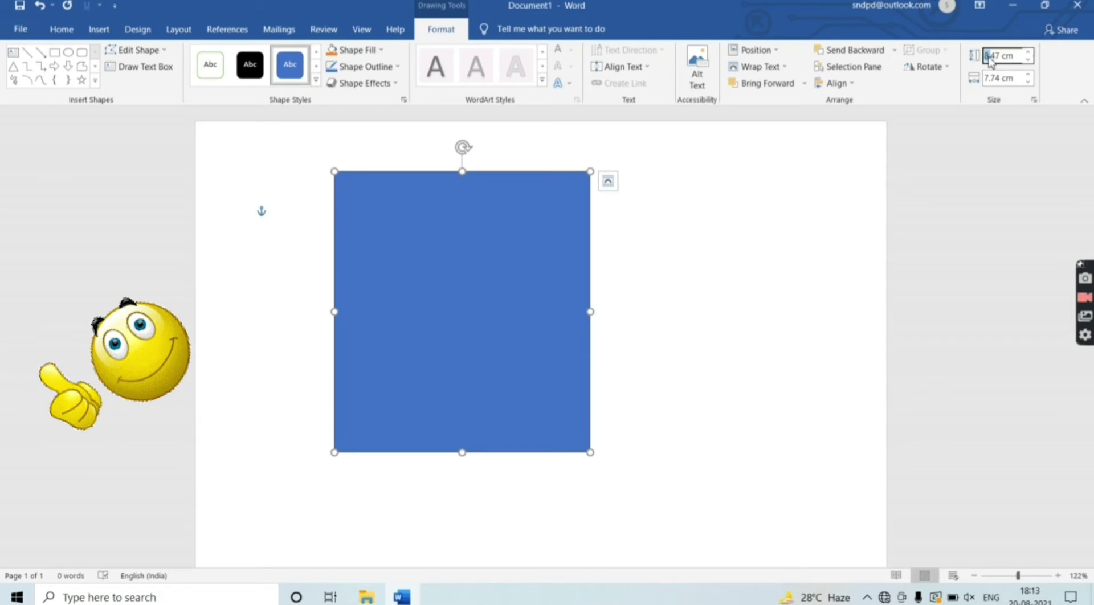
drag(991, 59, 1002, 53)
key(BackSpace)
text(0)
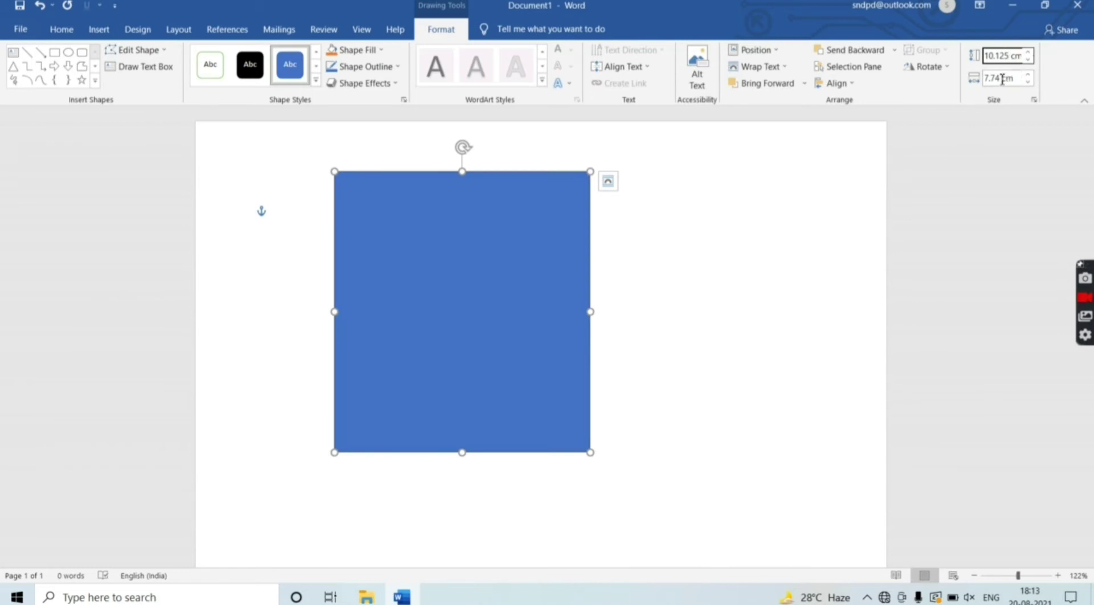
drag(988, 79, 996, 78)
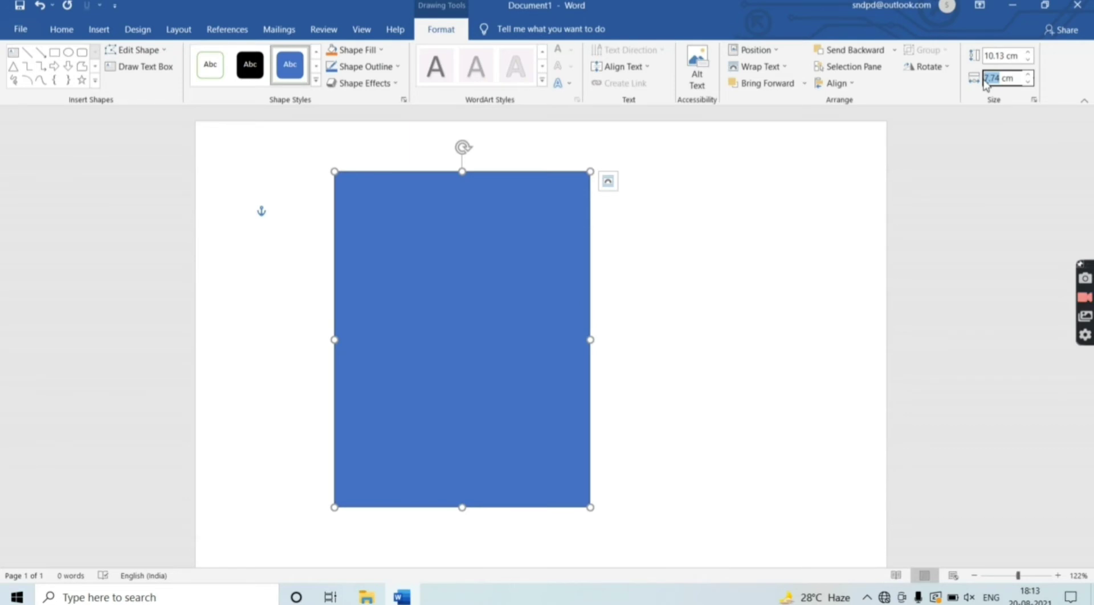
key(BackSpace)
text(6.375)
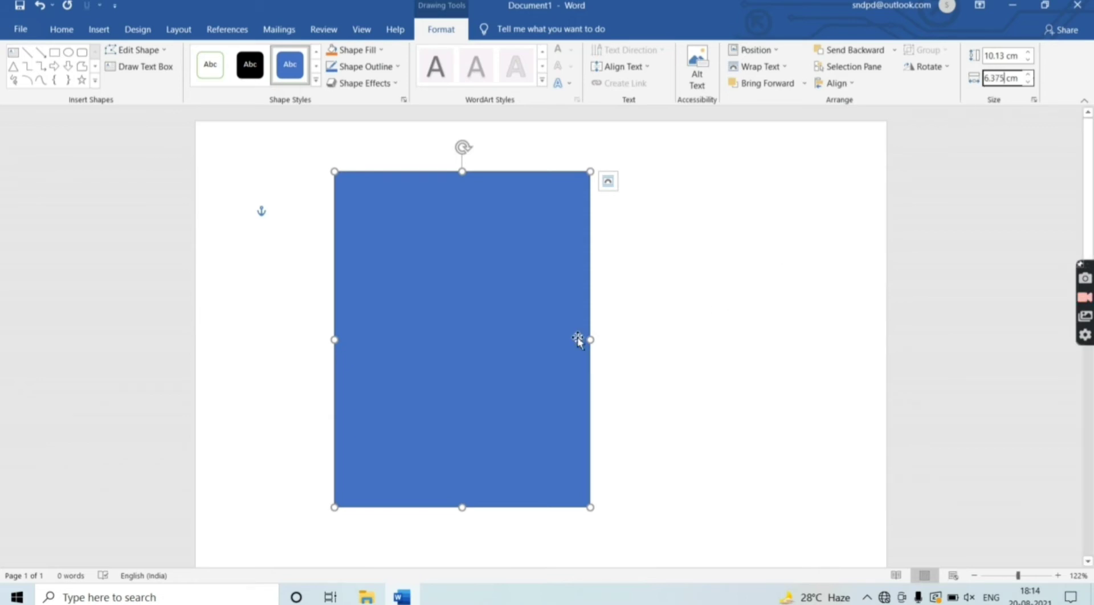
click(477, 231)
drag(477, 232, 539, 235)
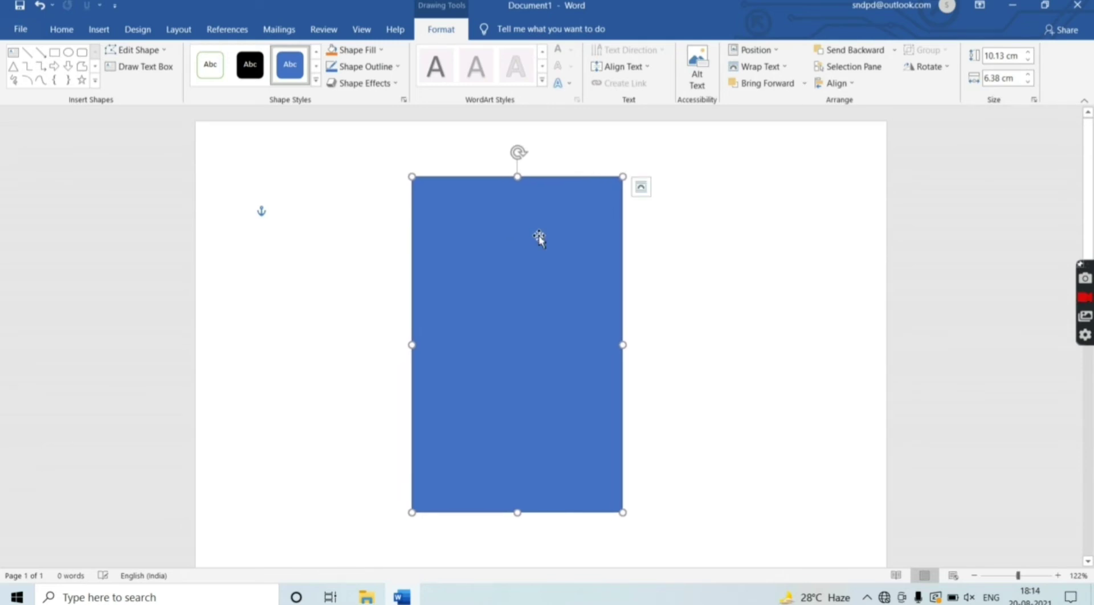
Set the rectangle's fill to No Fill and its outline to black
click(367, 50)
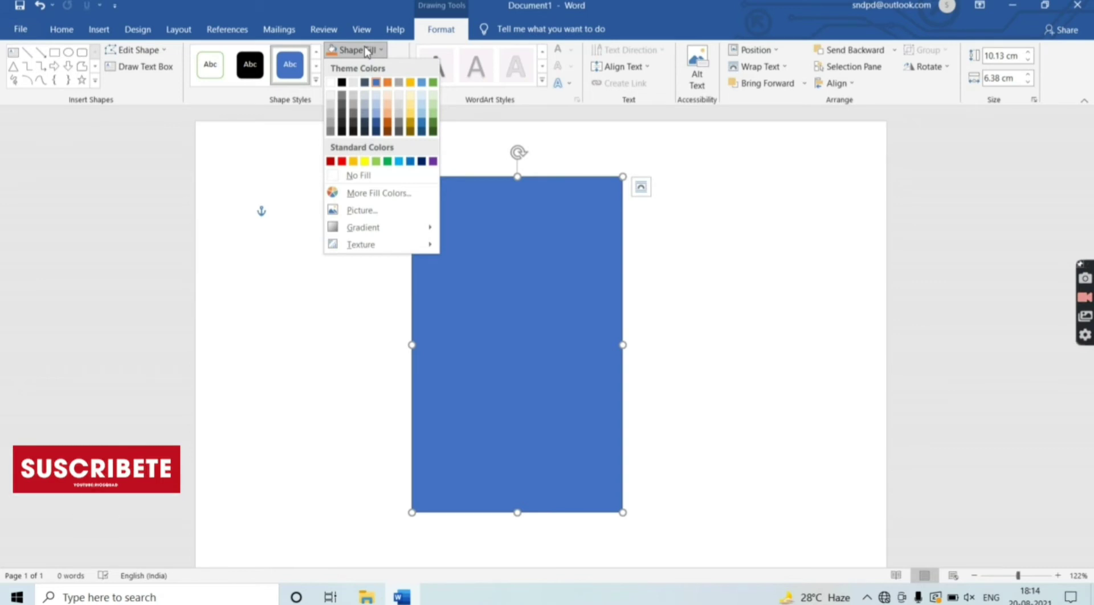
click(367, 193)
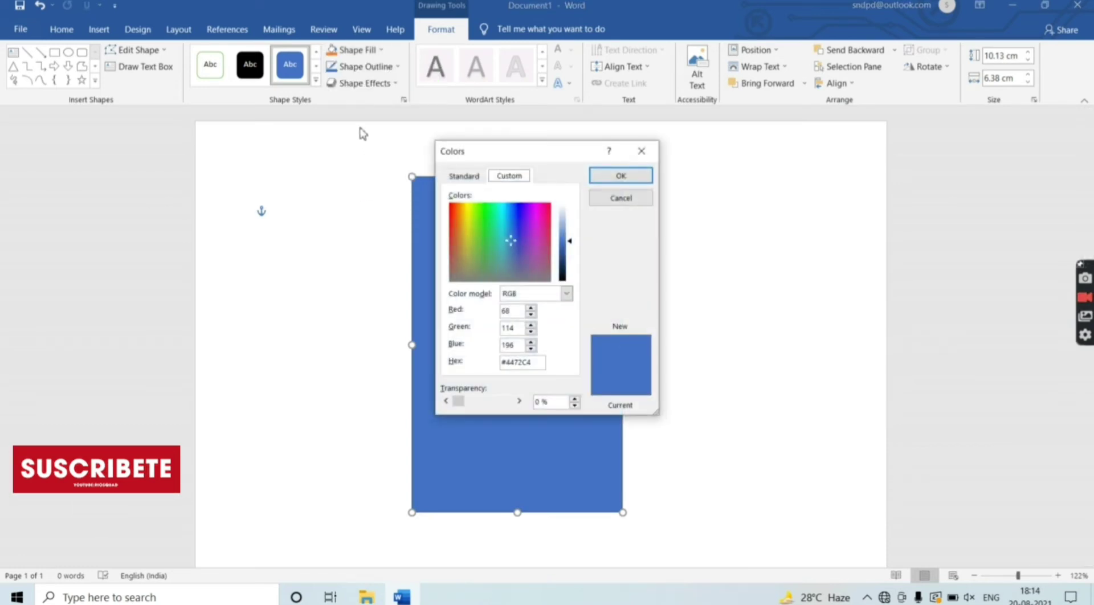
click(642, 151)
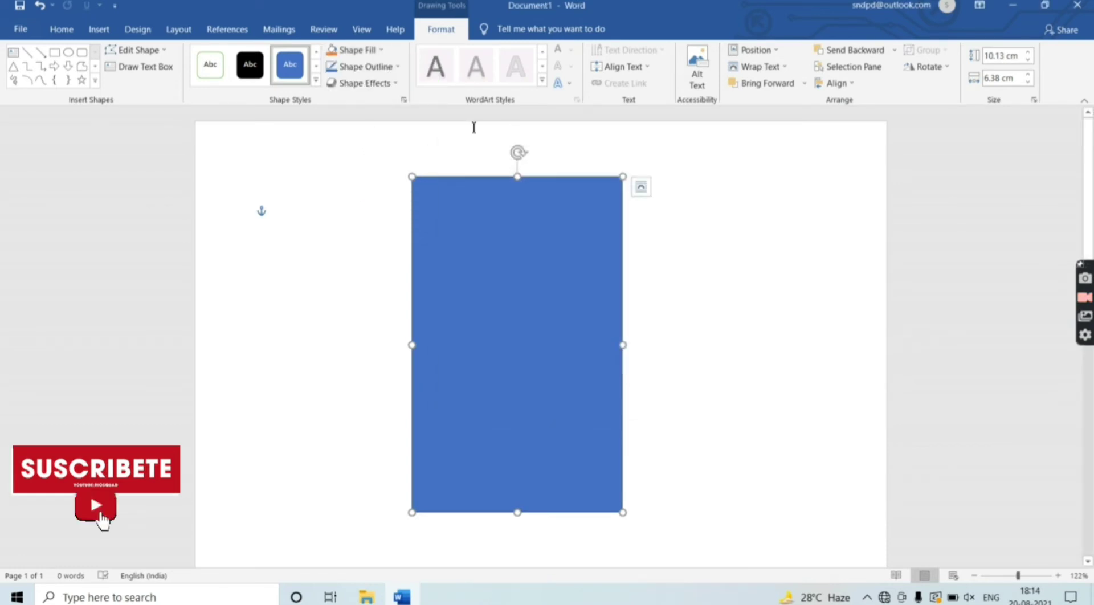
click(380, 51)
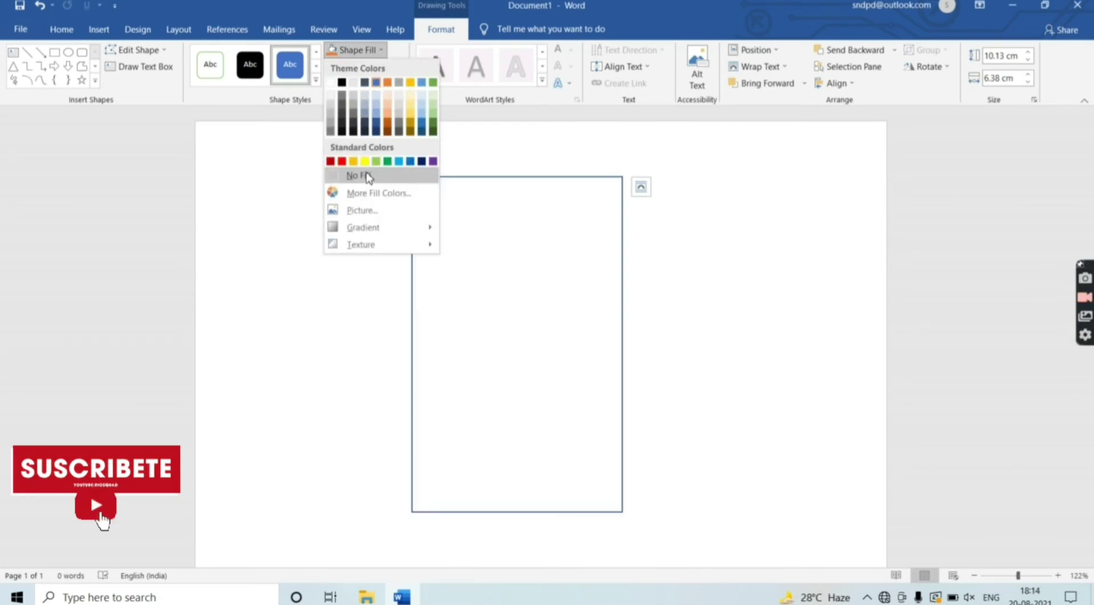
click(365, 175)
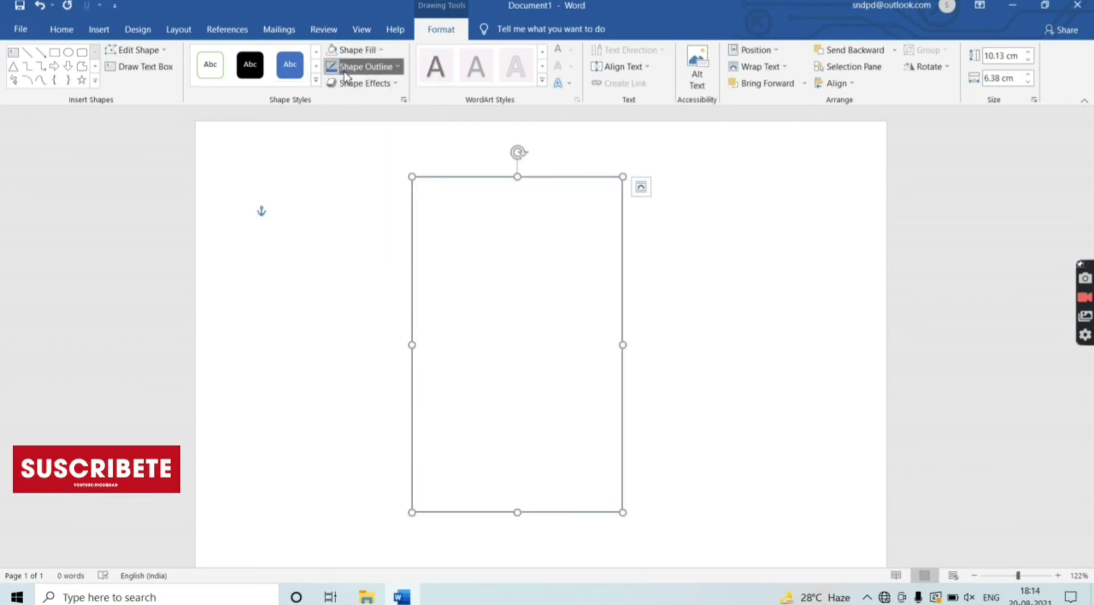
click(348, 68)
click(341, 100)
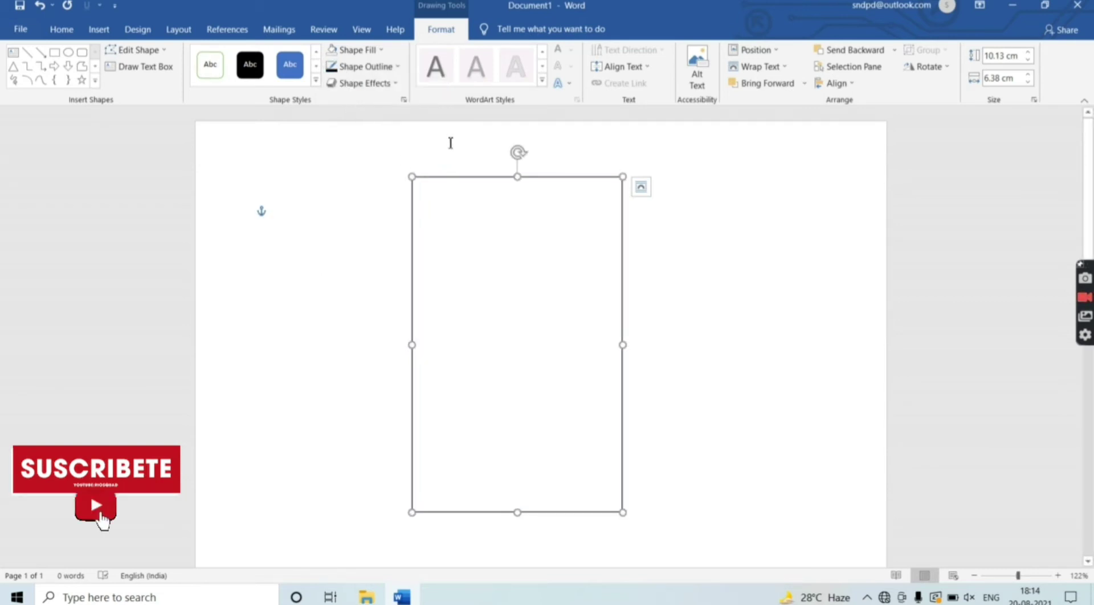
Draw a second rectangle across the top of the card frame
click(97, 28)
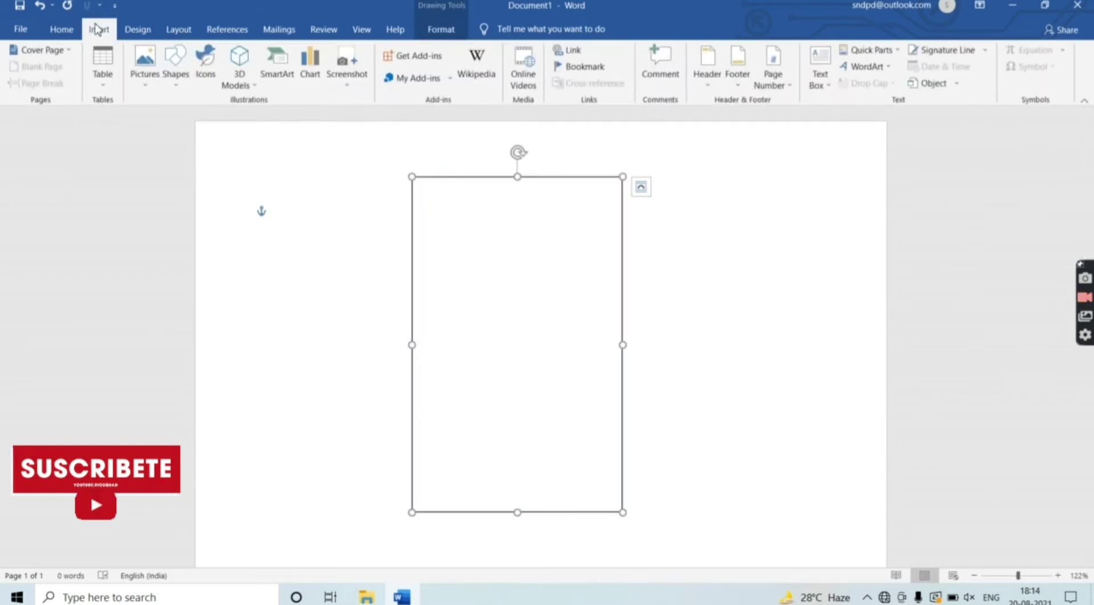
click(177, 59)
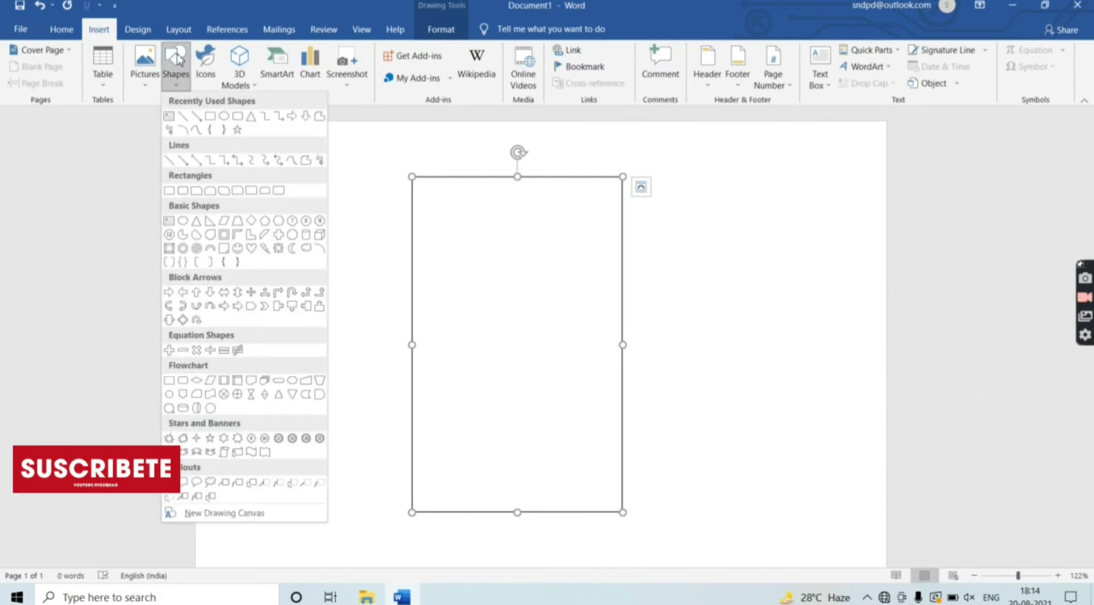
click(211, 117)
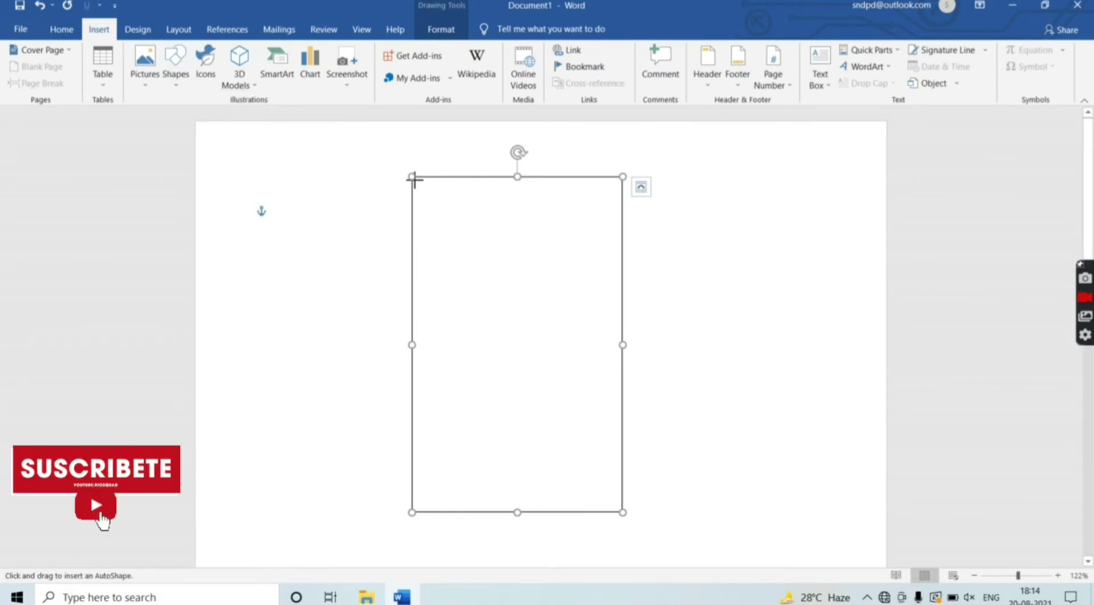
drag(413, 178, 622, 300)
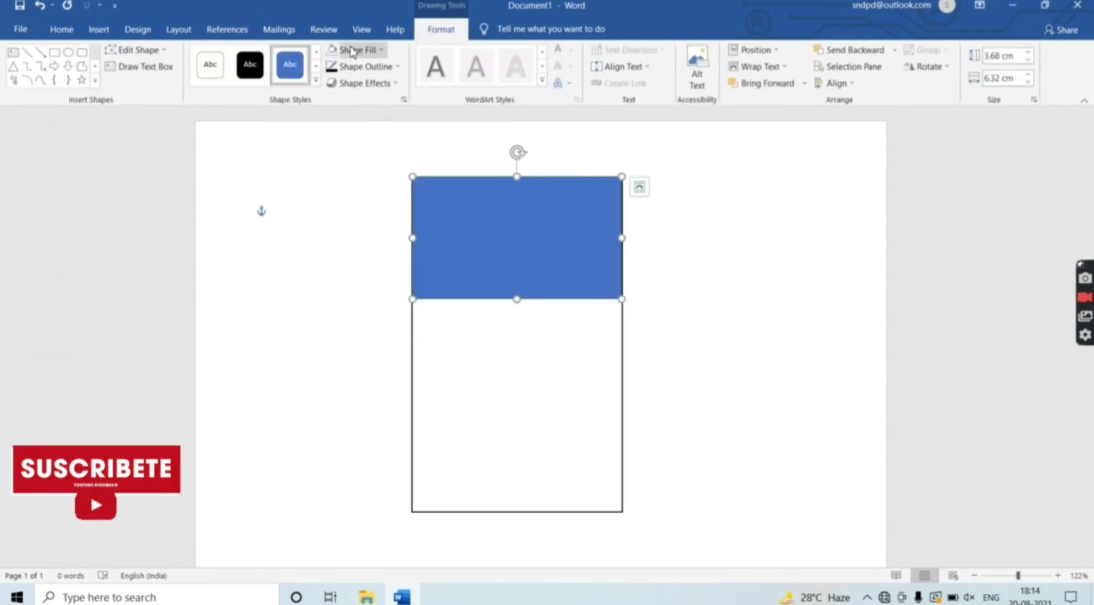
Give the band no outline and a blue fill, and stretch it to 3.75 cm tall
click(355, 68)
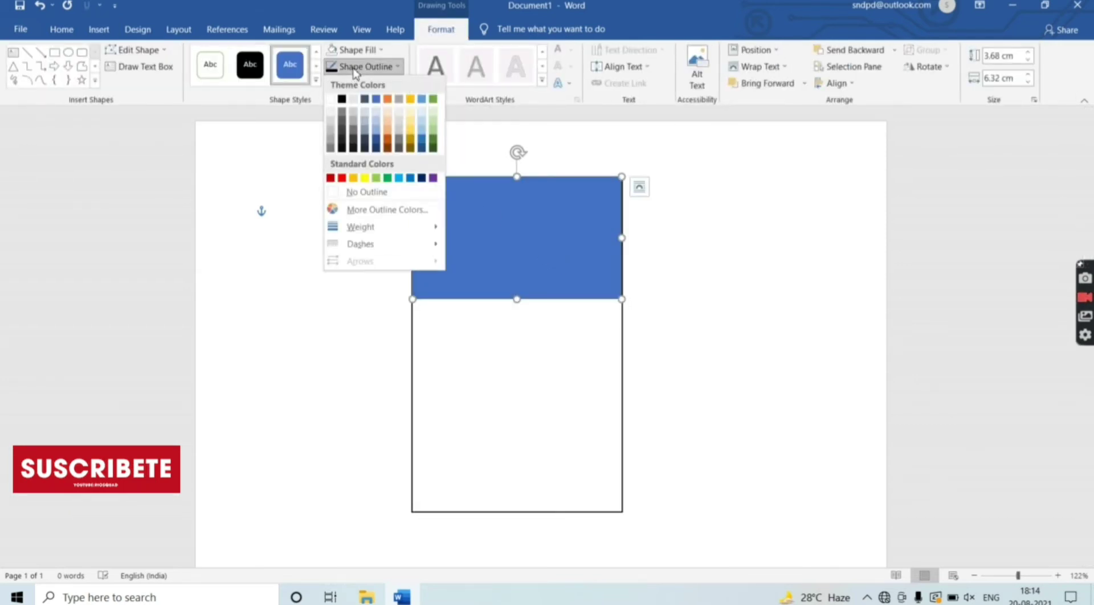
click(345, 191)
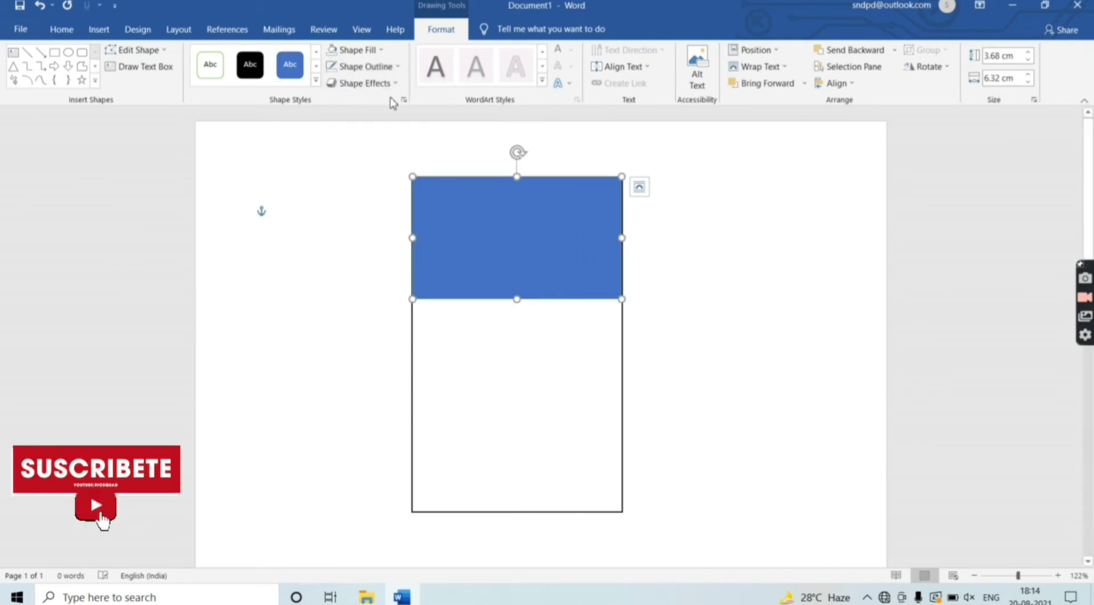
click(372, 50)
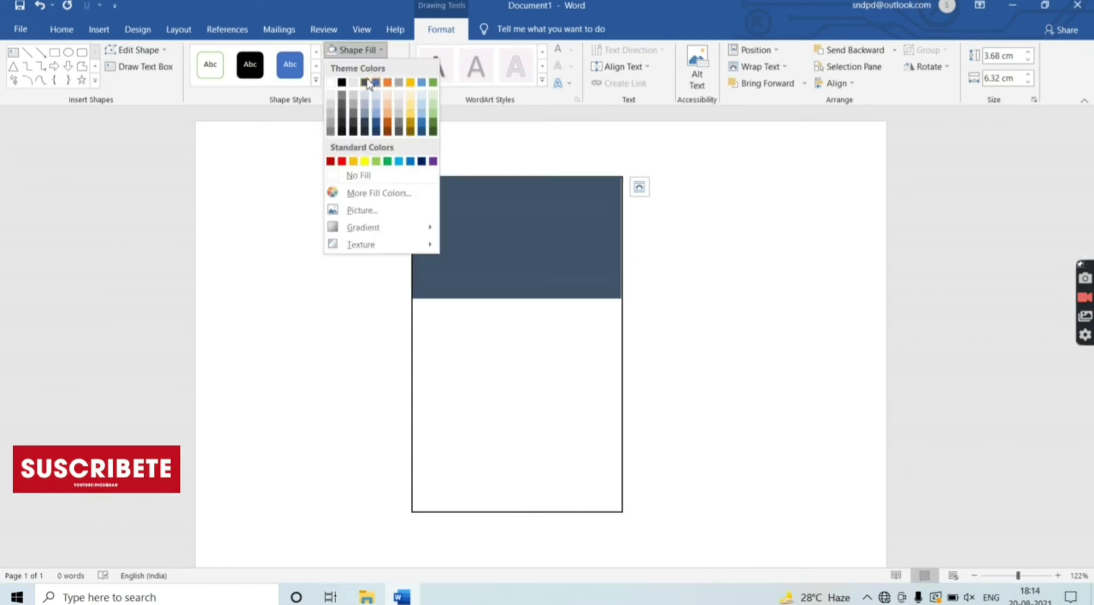
click(376, 84)
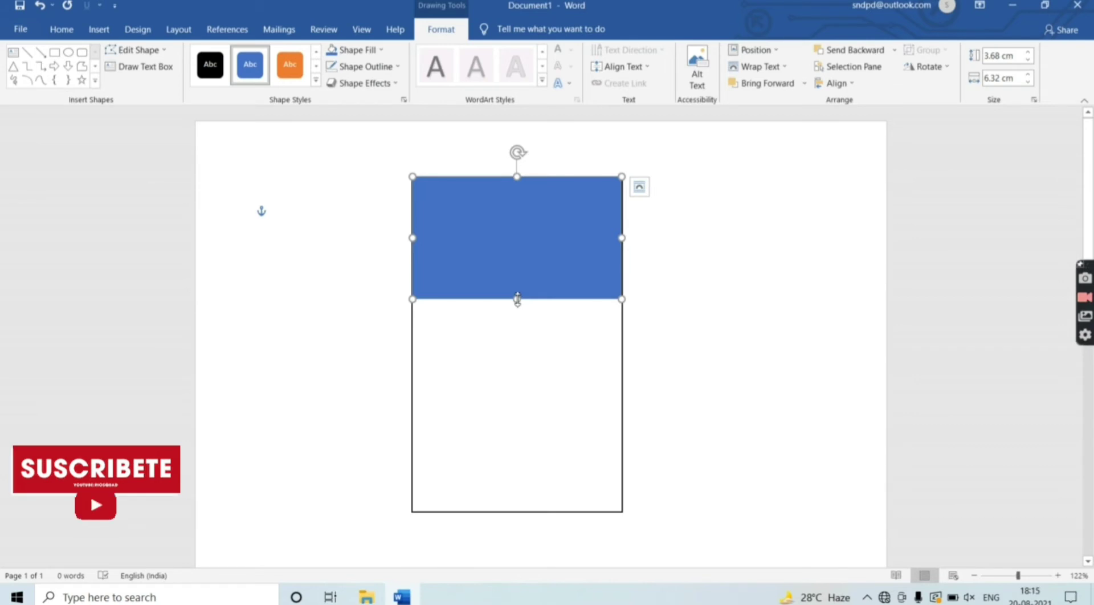
drag(517, 298, 518, 301)
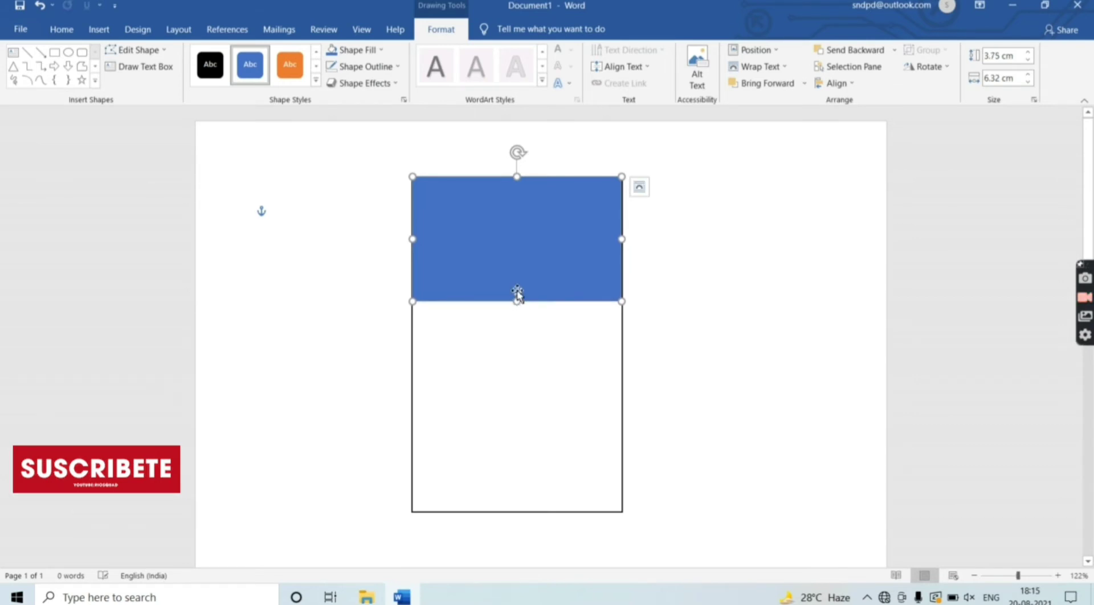
Use Edit Points to drag the band's bottom vertices into a downward-curving wave, about 5.53 cm tall
right_click(519, 281)
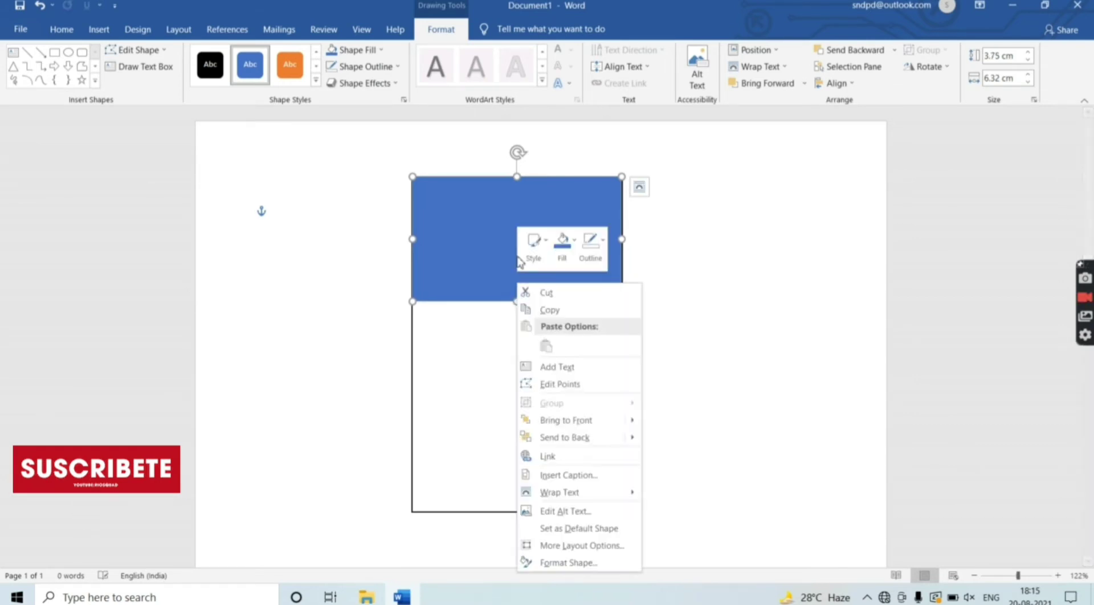
click(574, 387)
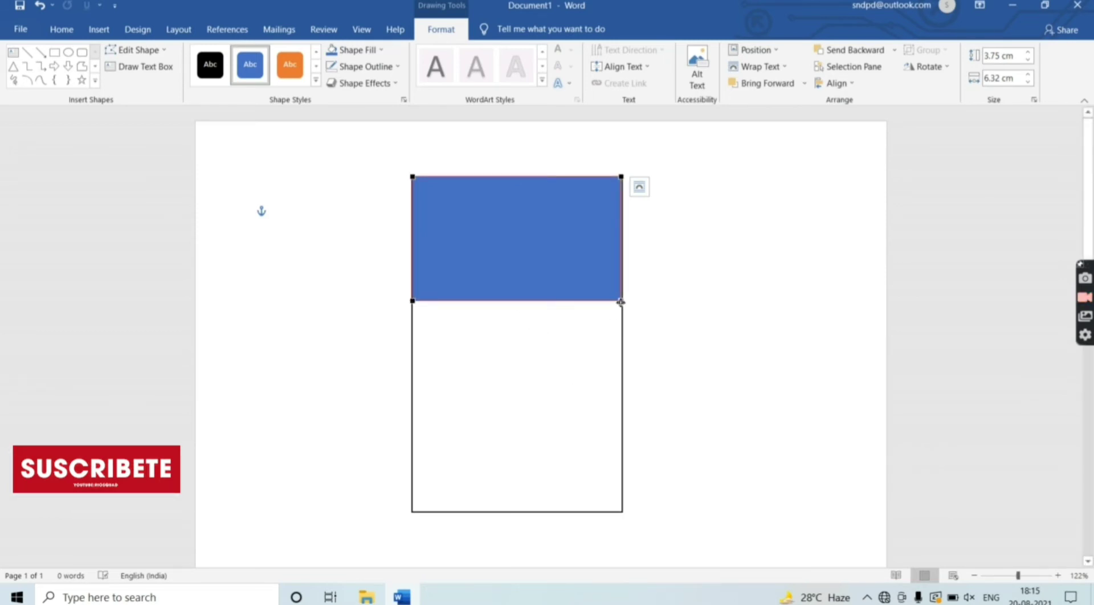
drag(621, 302, 622, 314)
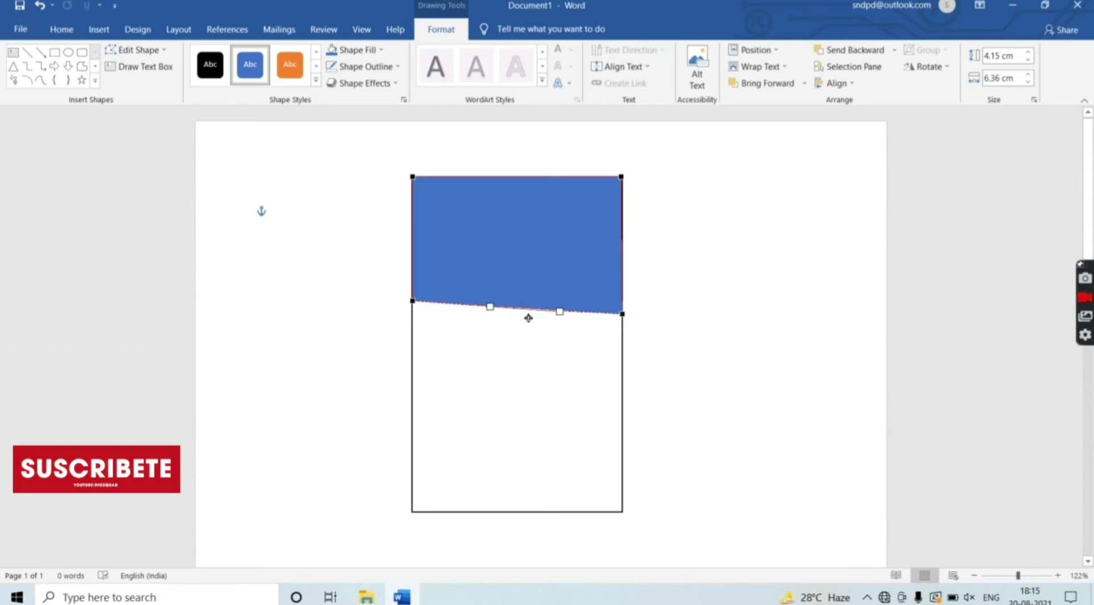
mouse_move(528, 318)
mouse_down()
mouse_move(535, 346)
mouse_move(521, 358)
mouse_up()
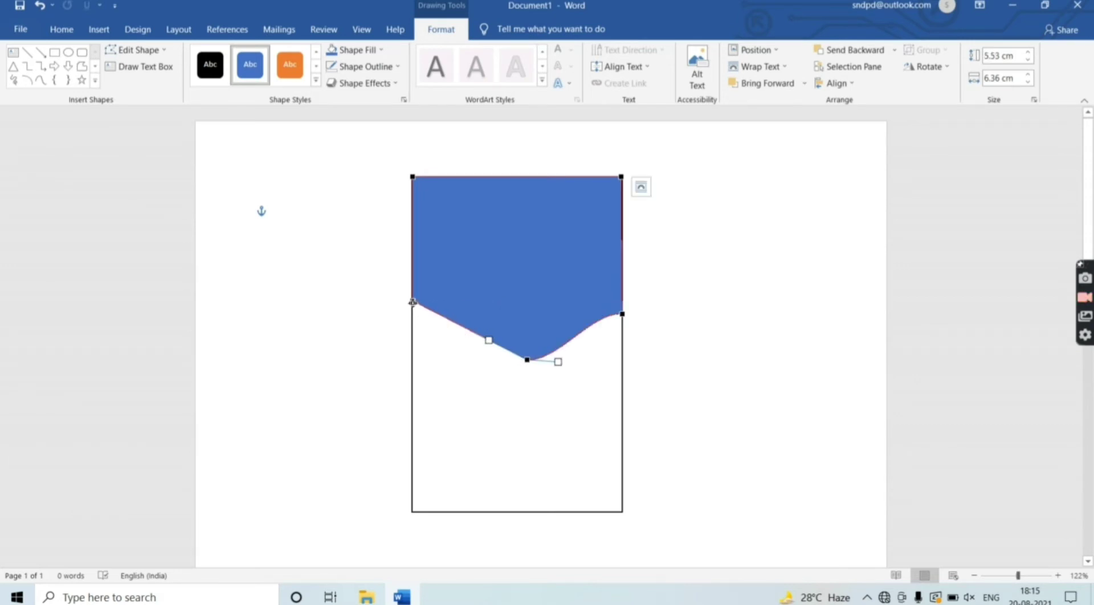
drag(413, 302, 414, 319)
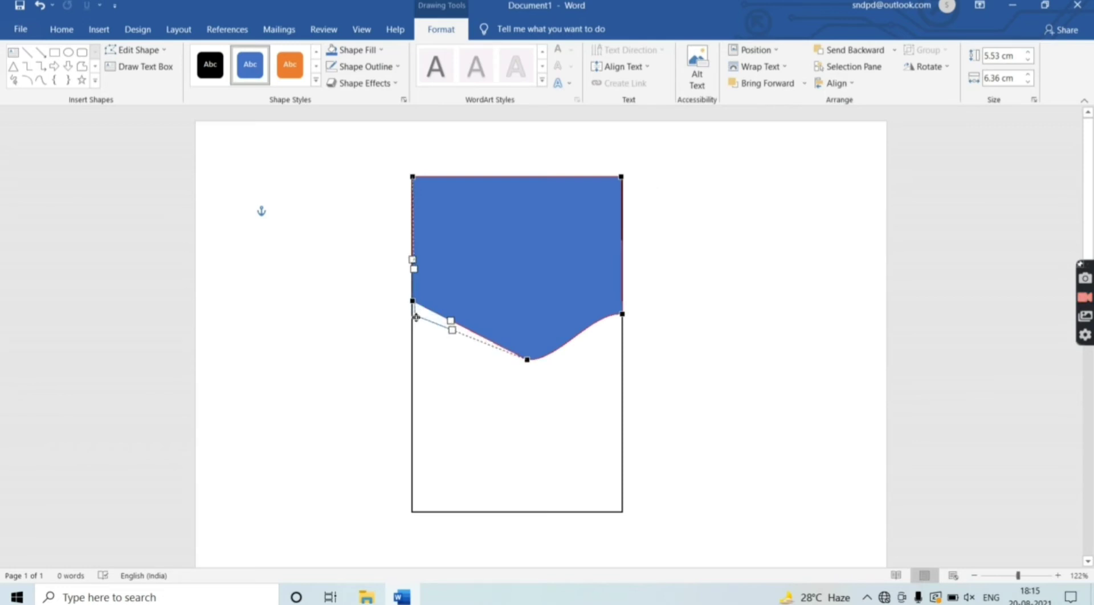
drag(414, 319, 414, 317)
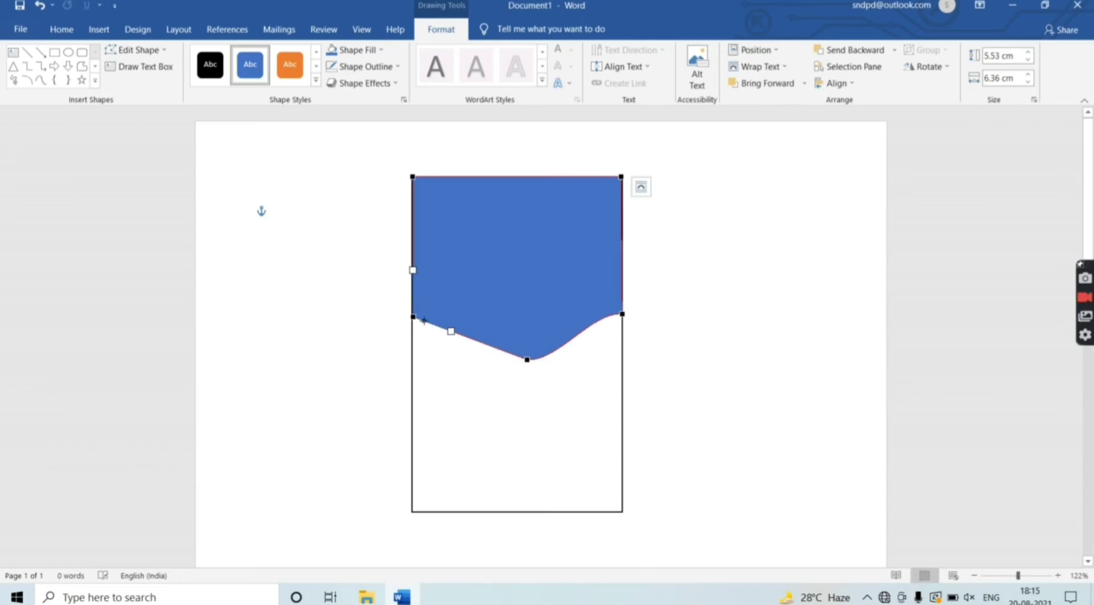
click(40, 6)
drag(597, 323, 609, 344)
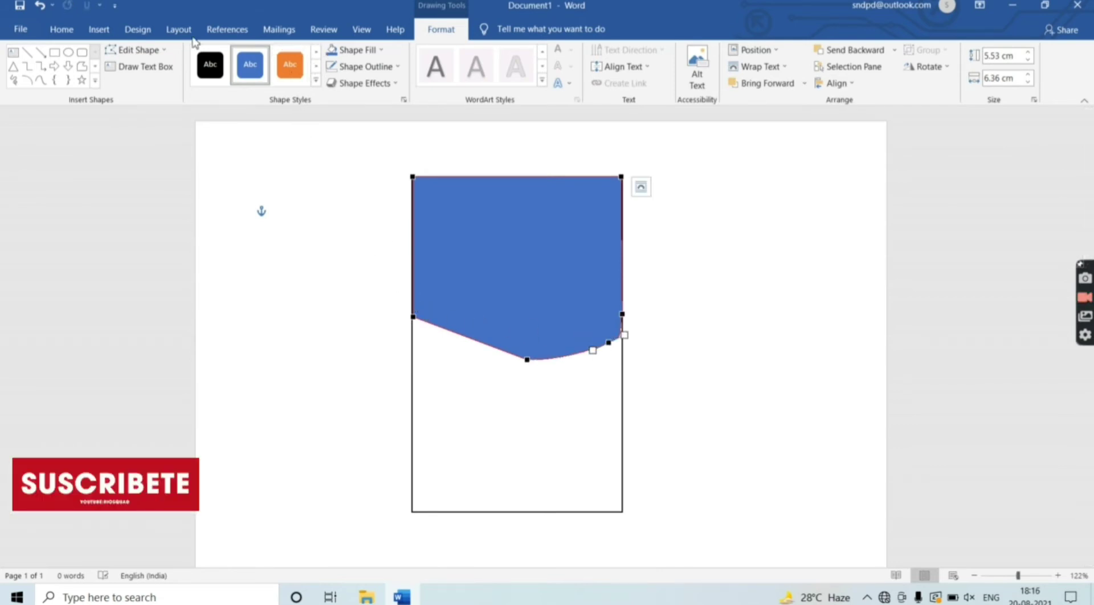
click(100, 30)
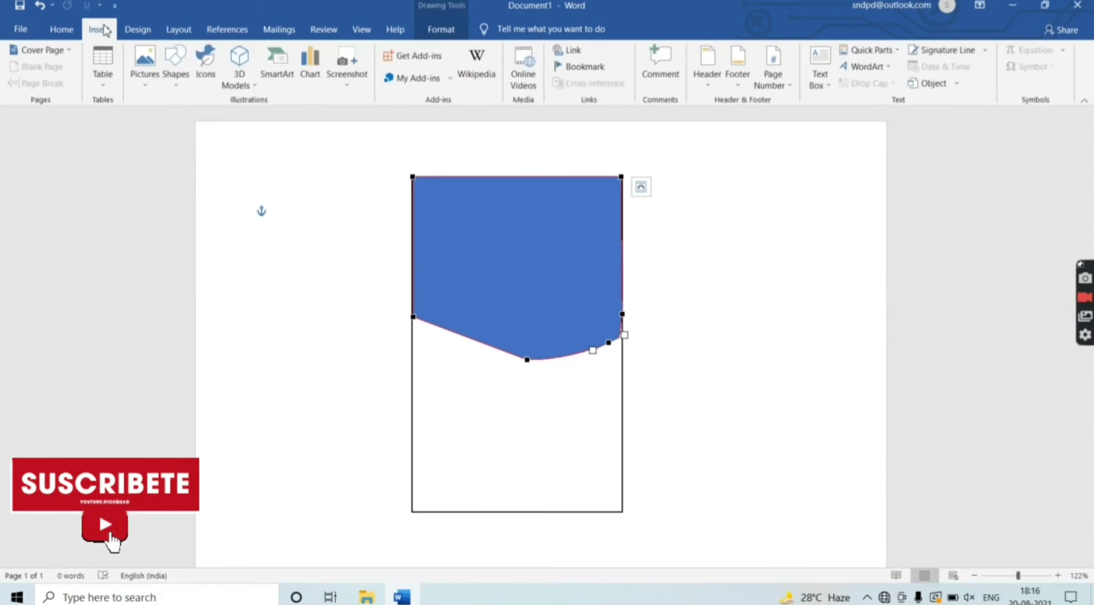
Draw a 2 cm by 6.38 cm rectangle across the card below the dark blue header
click(175, 60)
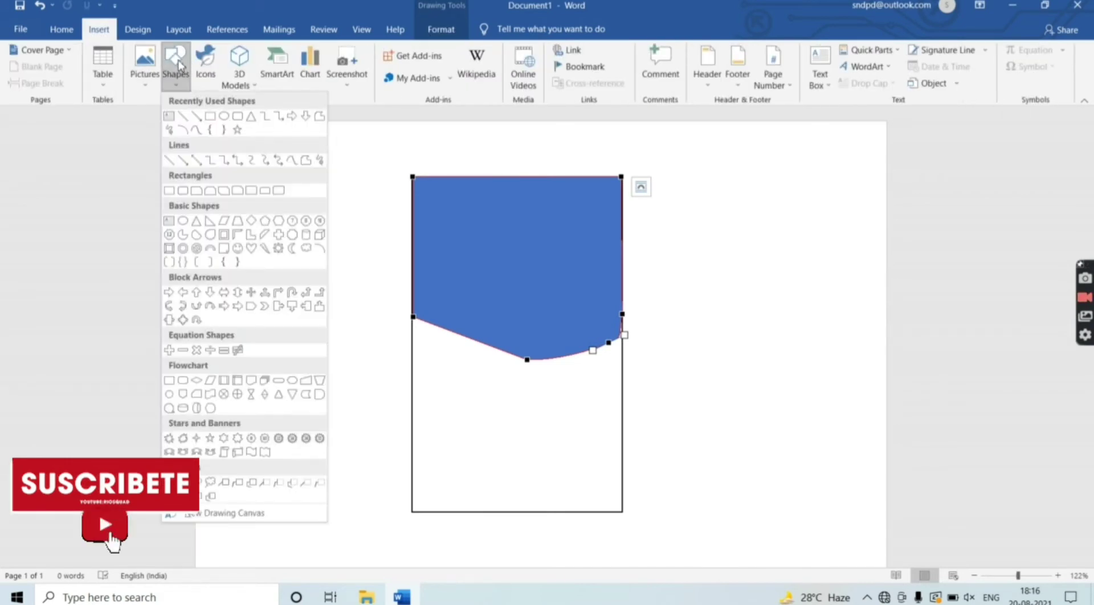
click(210, 115)
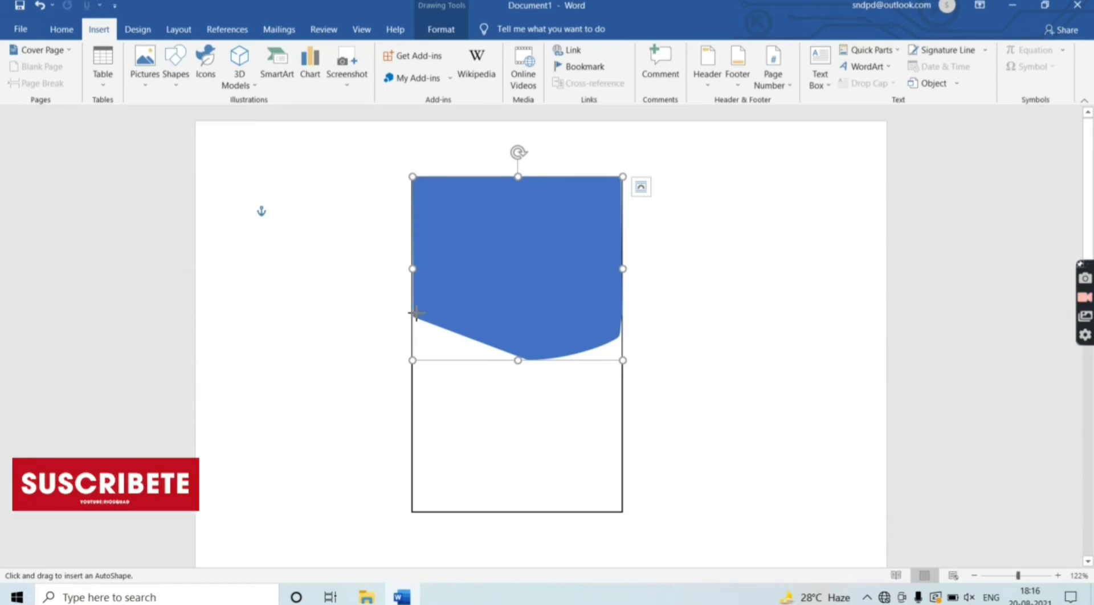
mouse_move(412, 311)
mouse_down()
mouse_move(567, 387)
mouse_move(622, 376)
mouse_up()
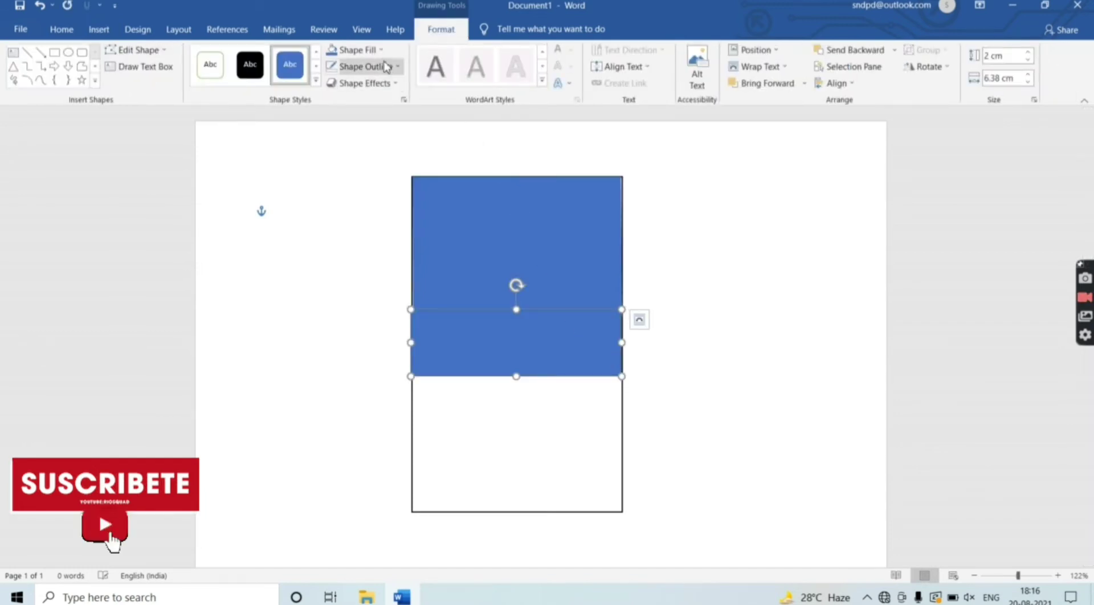
Remove the rectangle's outline and fill it light blue
click(386, 67)
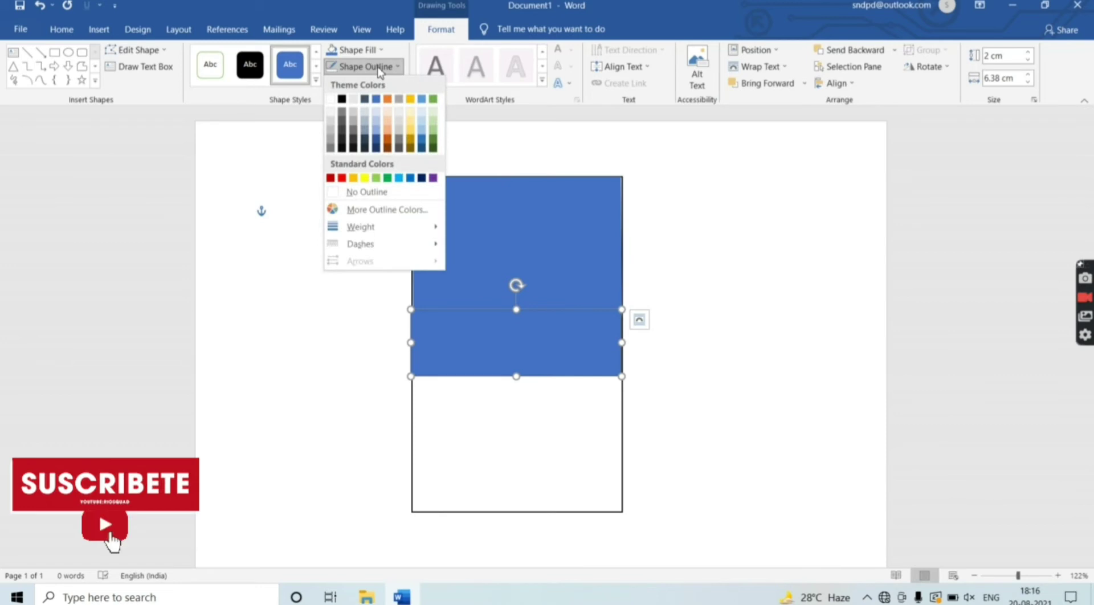
click(354, 192)
click(354, 50)
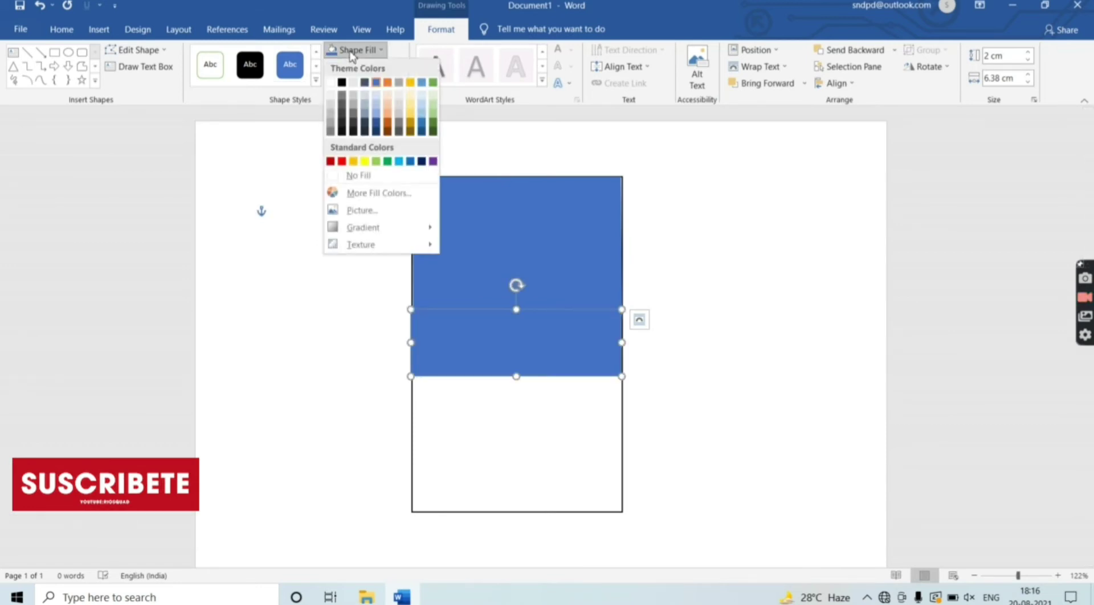
click(376, 114)
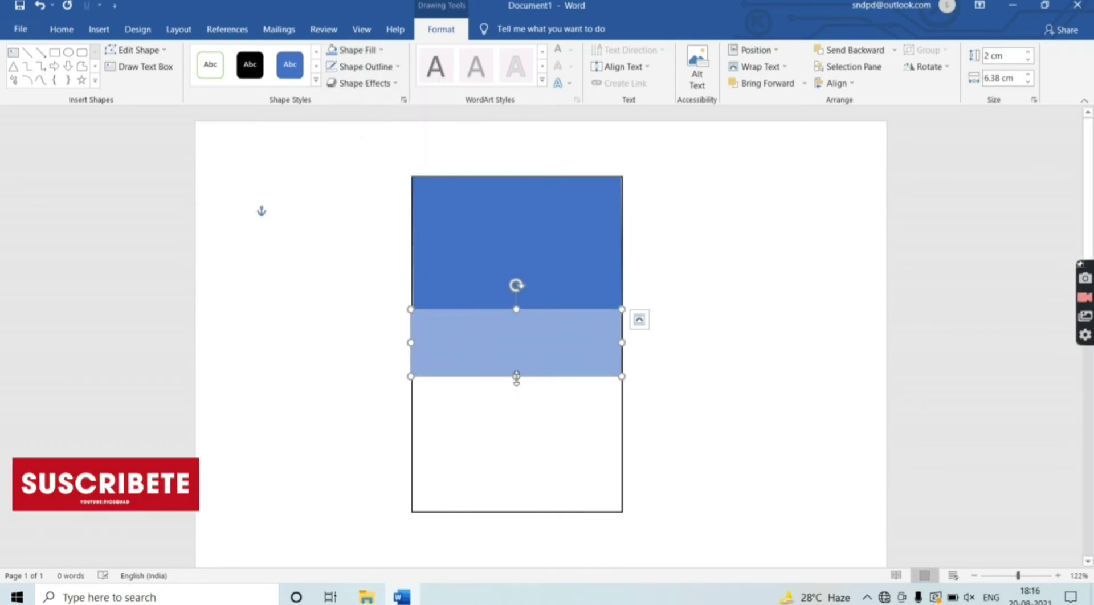
Edit the light blue band's points, raising its bottom-right corner so the bottom edge slants upward
right_click(561, 351)
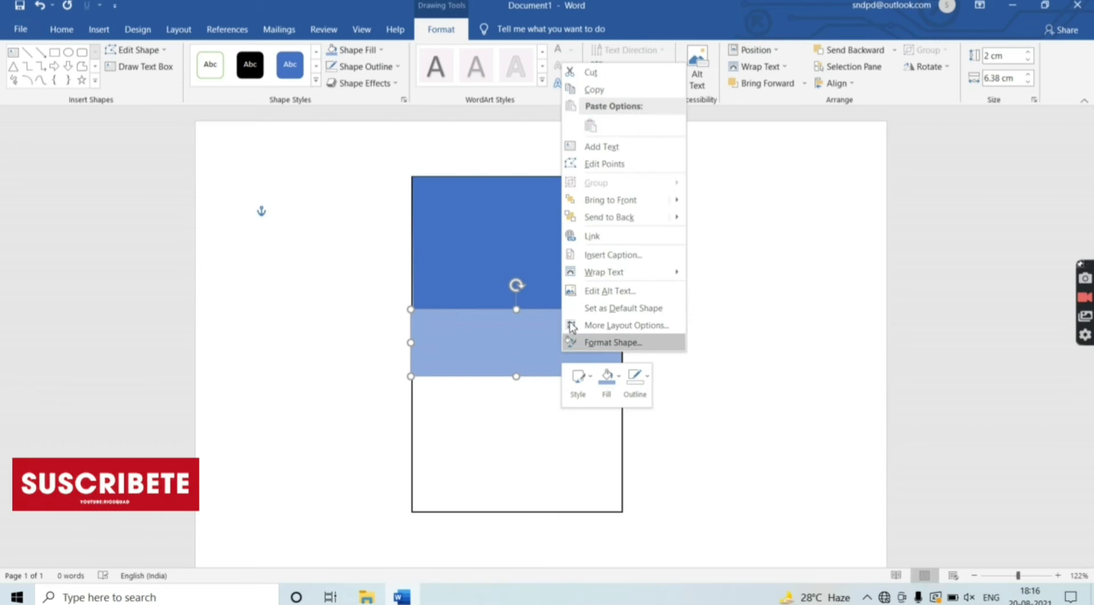
click(576, 165)
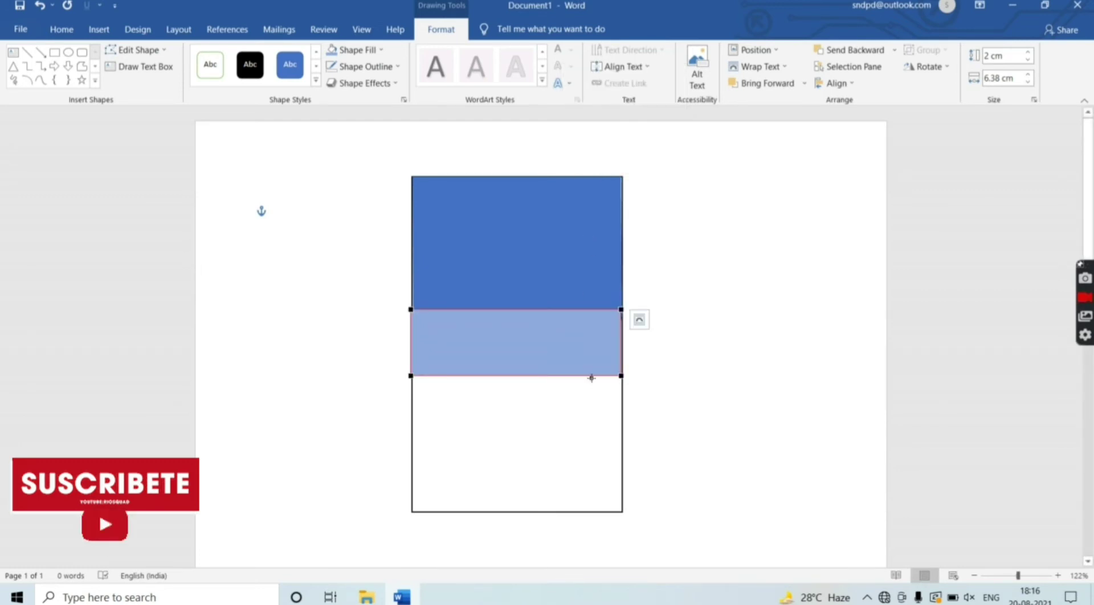
drag(621, 376, 625, 331)
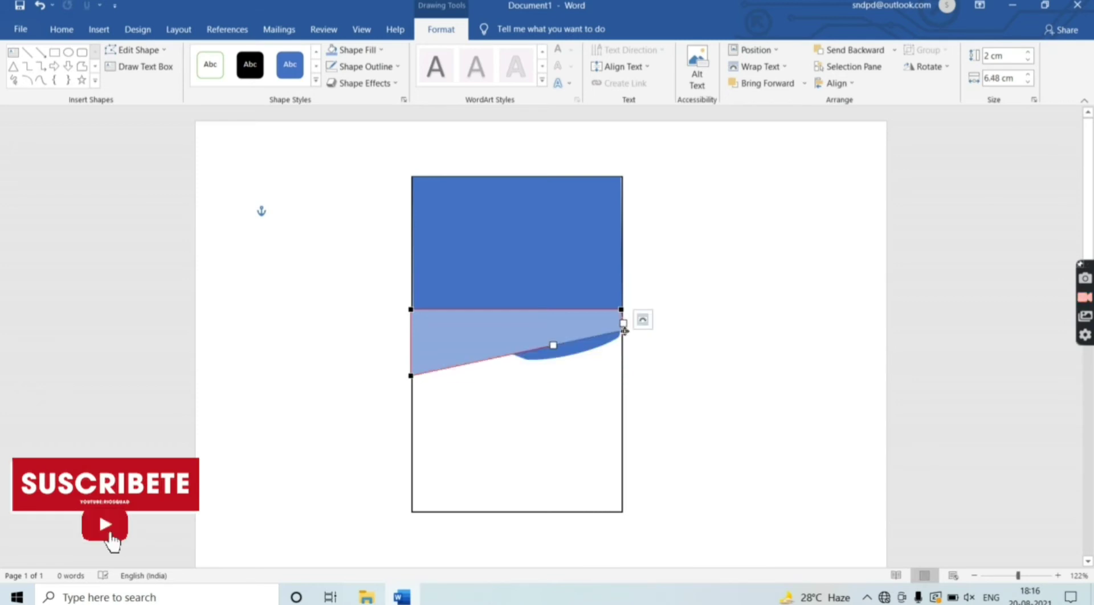
drag(625, 331, 624, 349)
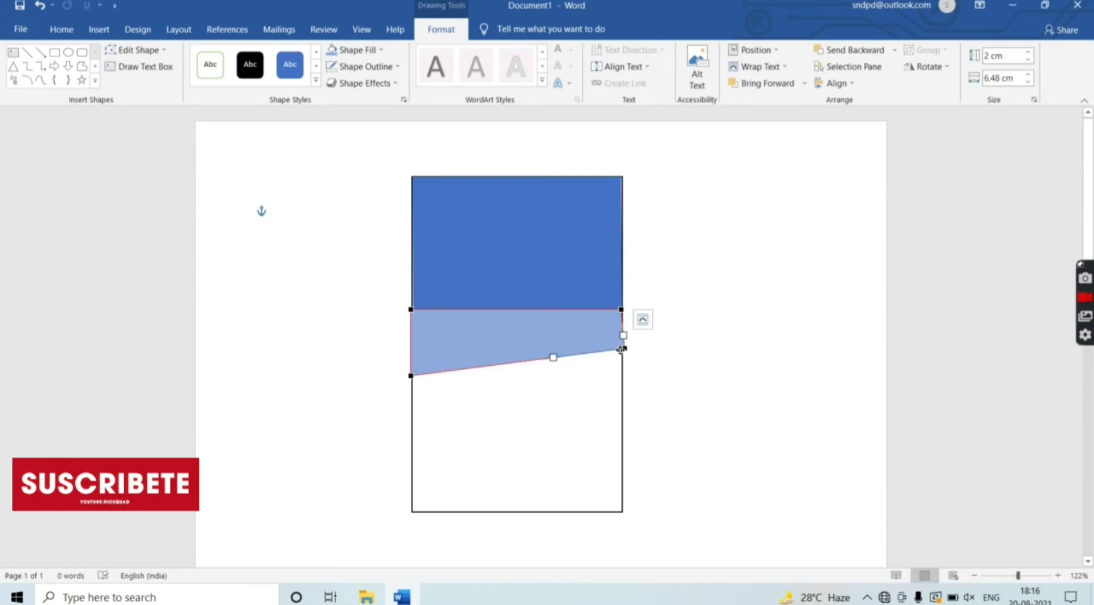
drag(621, 350, 619, 348)
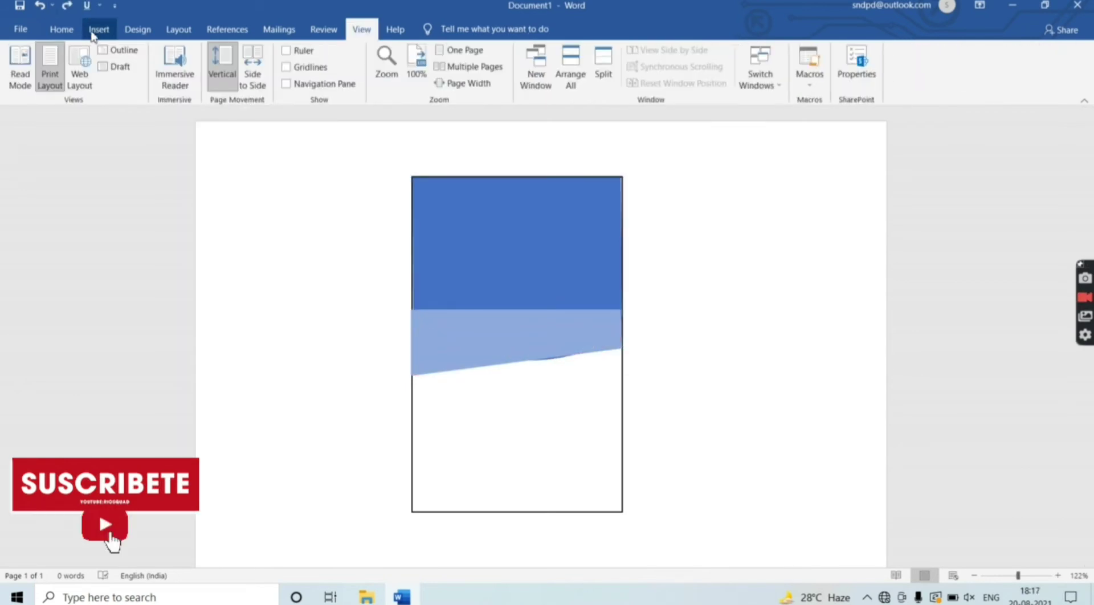
click(99, 29)
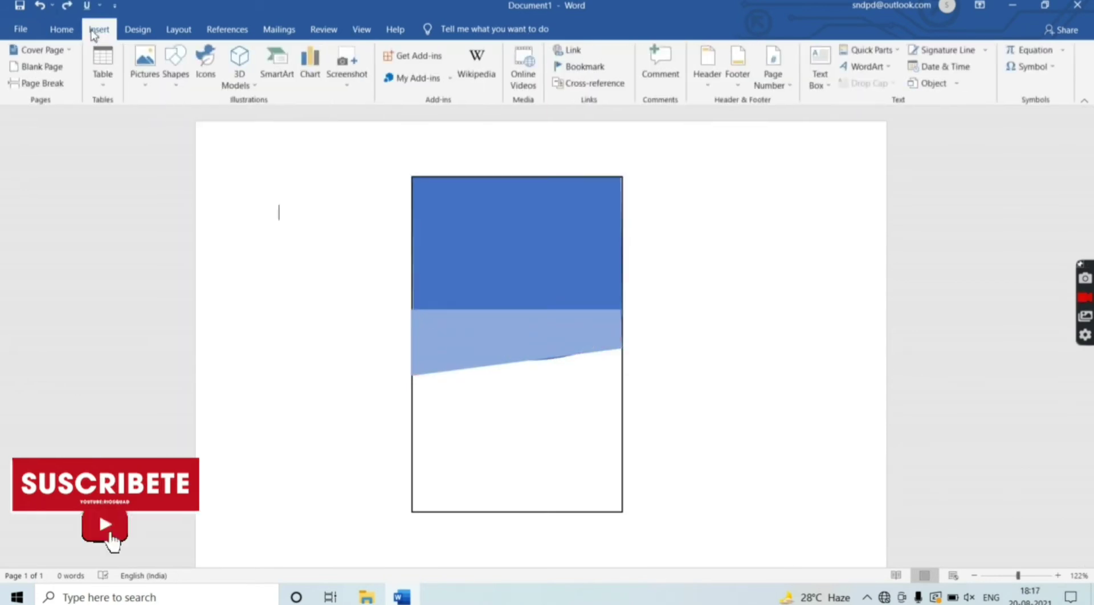
click(185, 82)
click(210, 117)
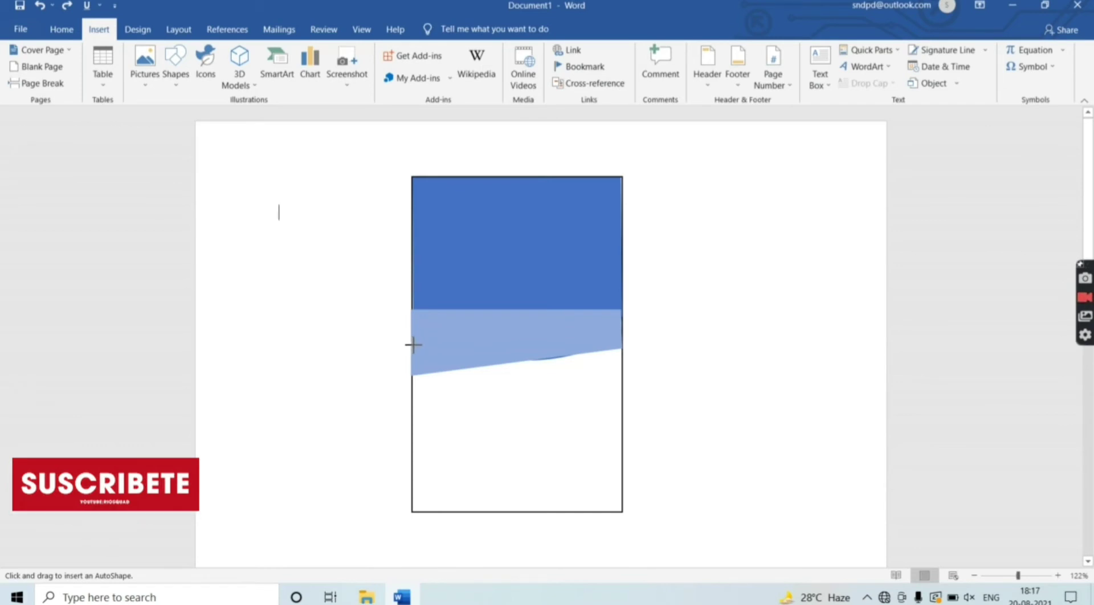
Draw a 1.05 by 6.4 cm strip below the light blue band, no outline, Blue-Gray Lighter 60% fill
drag(413, 344, 597, 381)
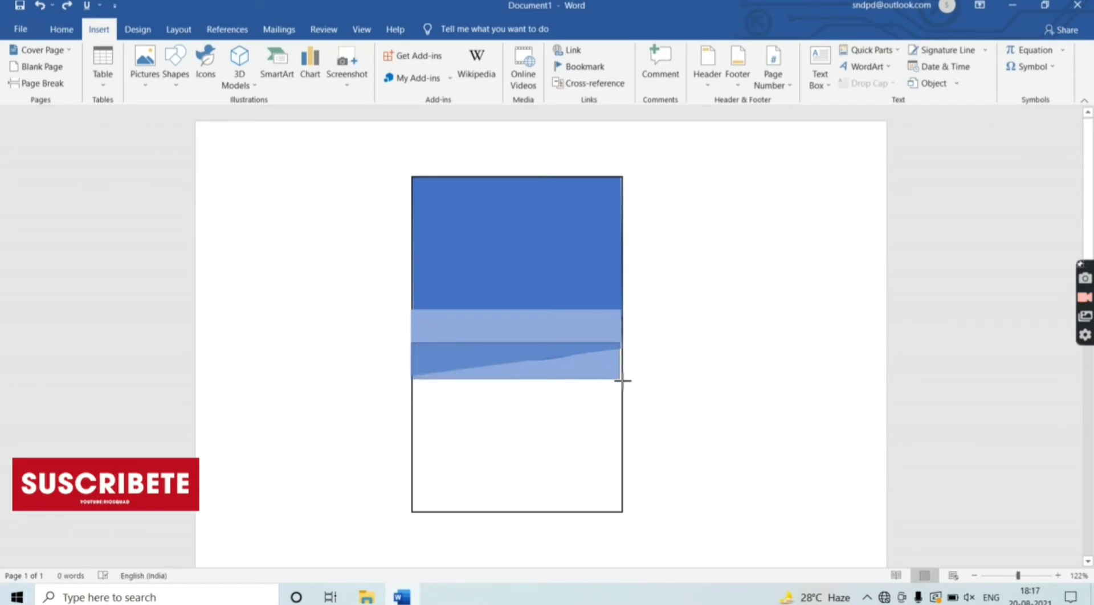
drag(597, 381, 623, 378)
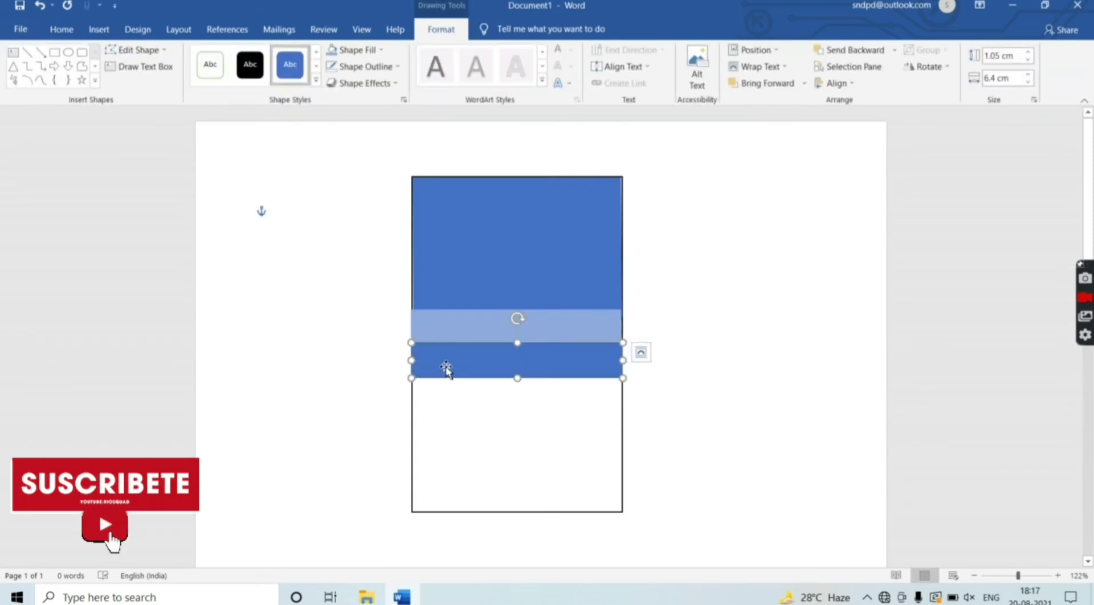
click(368, 67)
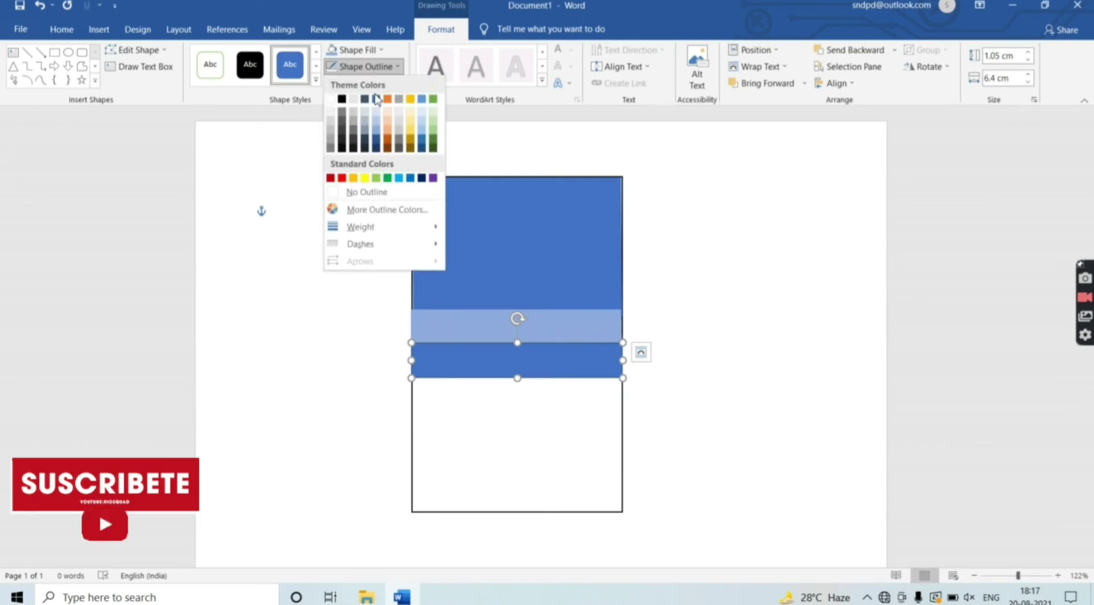
click(367, 192)
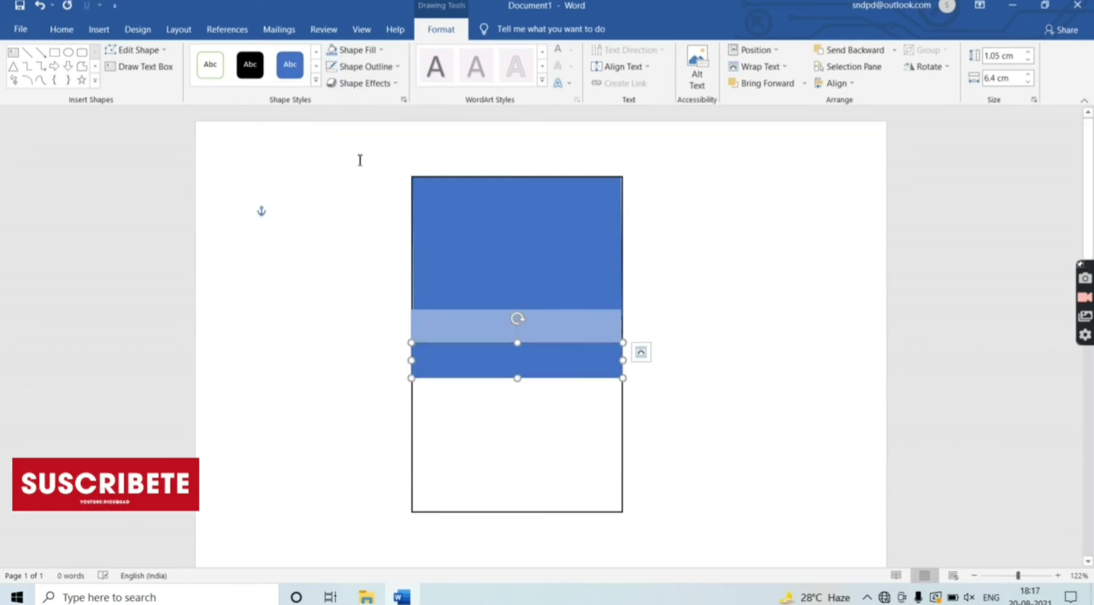
click(359, 51)
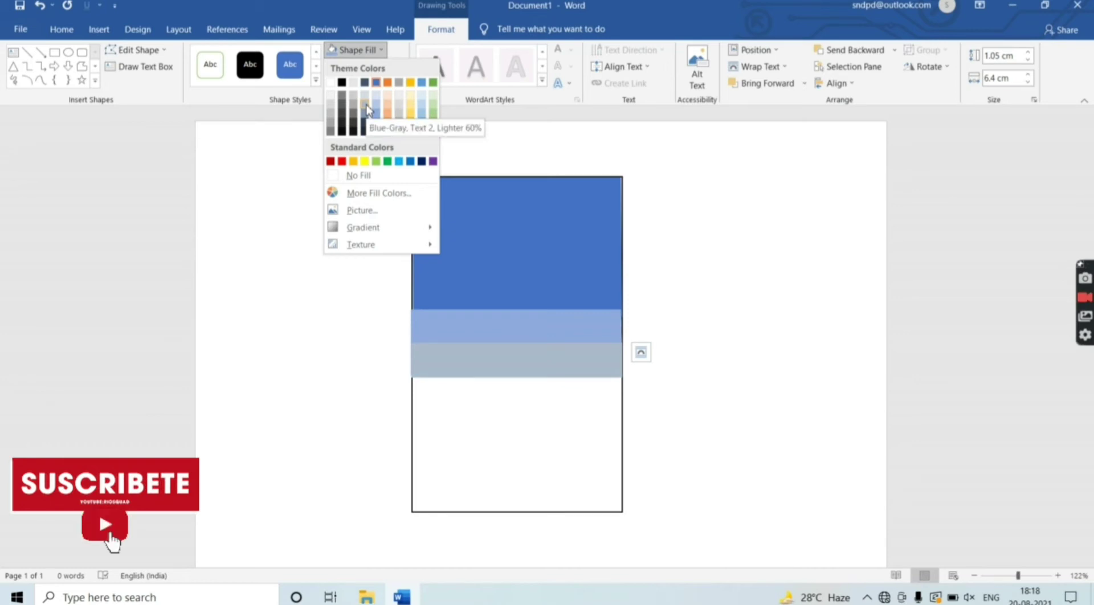
click(367, 108)
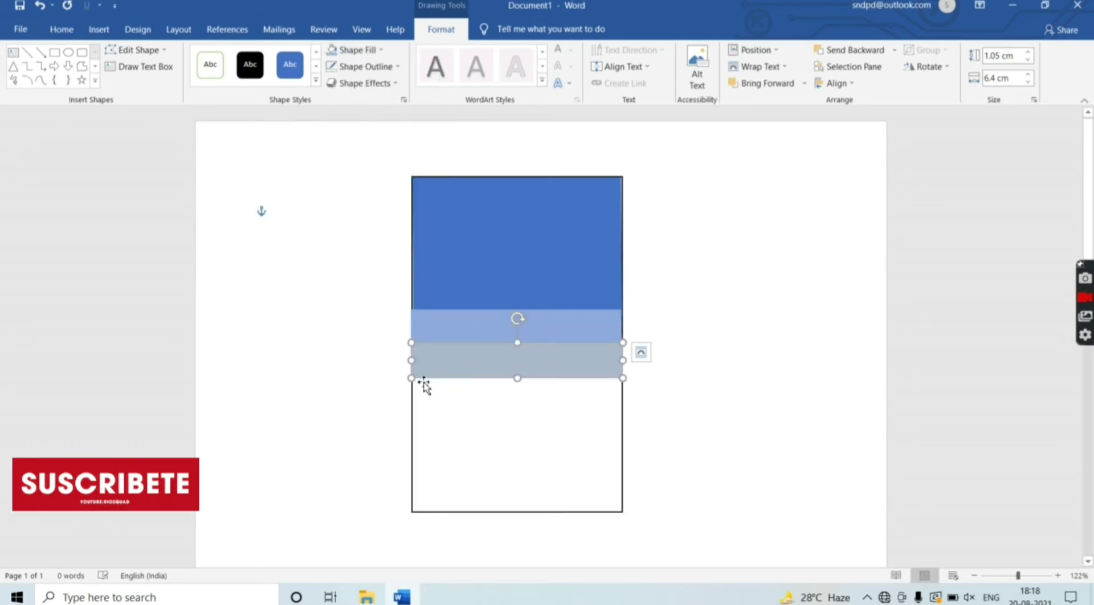
Edit the strip's points, lowering the bottom-left corner and raising the bottom-right into a wedge
right_click(436, 363)
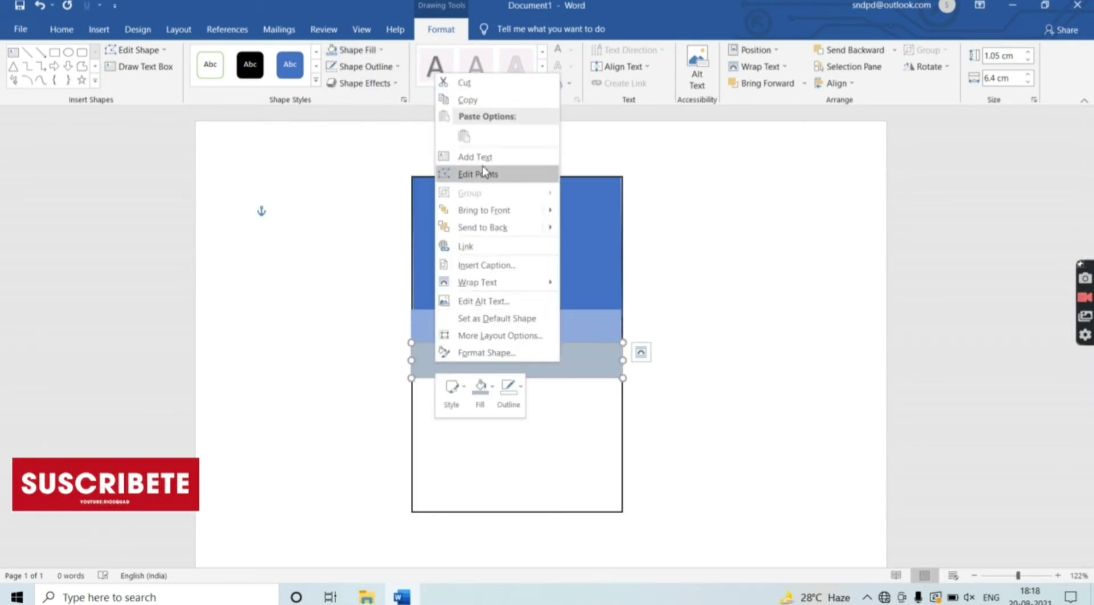
click(478, 173)
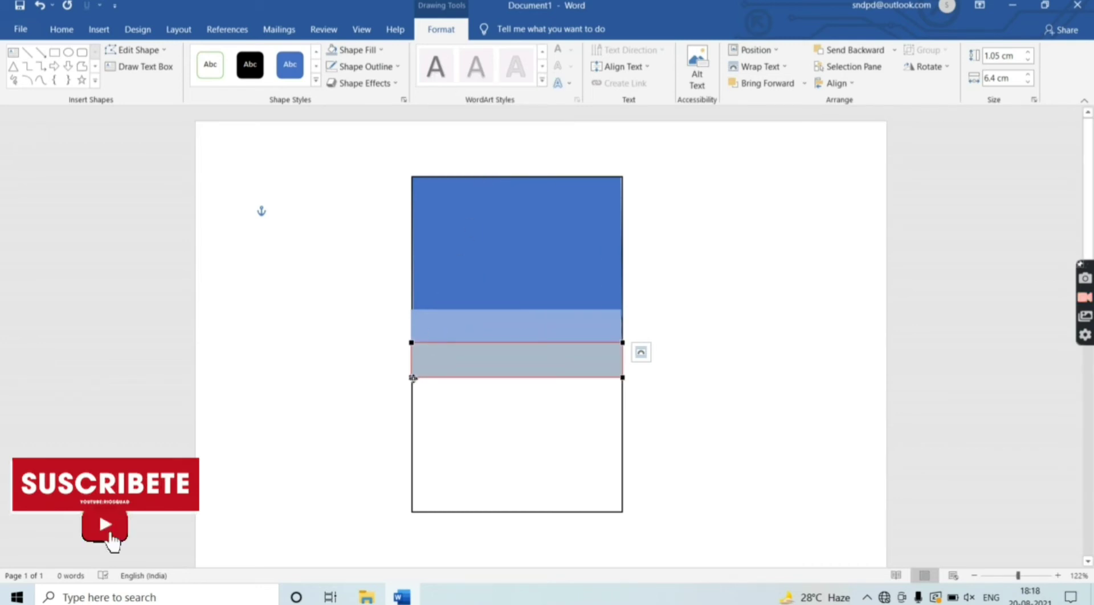
drag(412, 377, 413, 393)
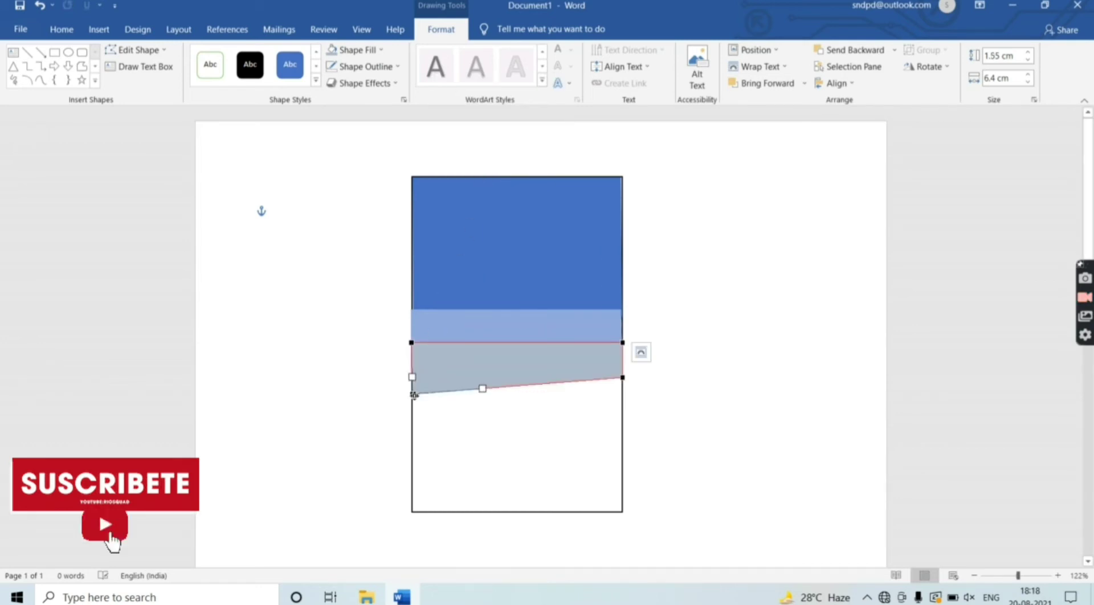
click(622, 376)
drag(621, 373, 623, 353)
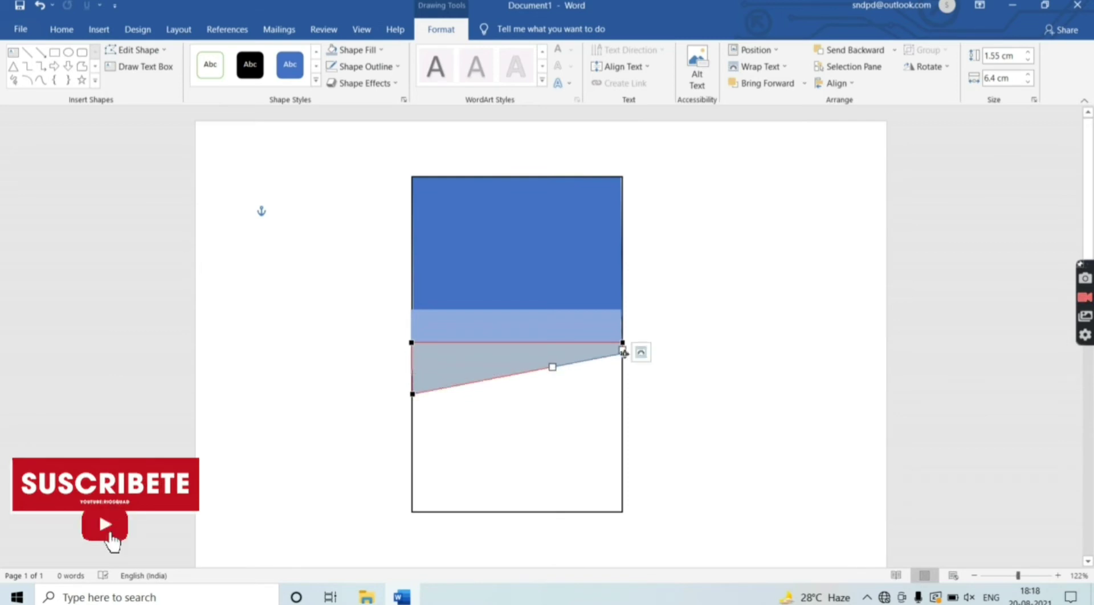
click(624, 352)
drag(623, 350, 625, 350)
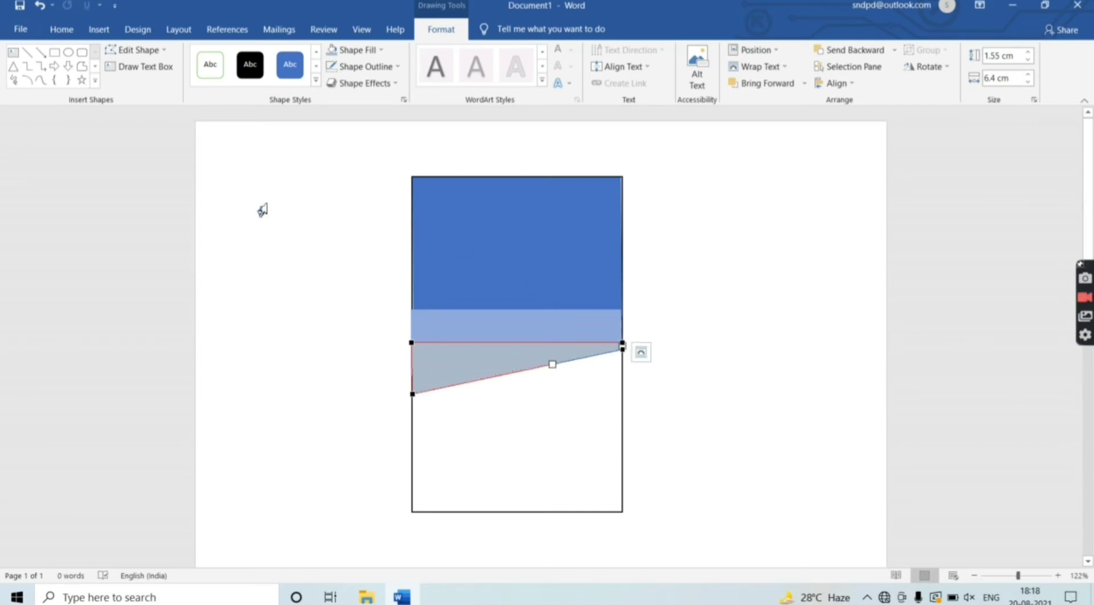
click(281, 199)
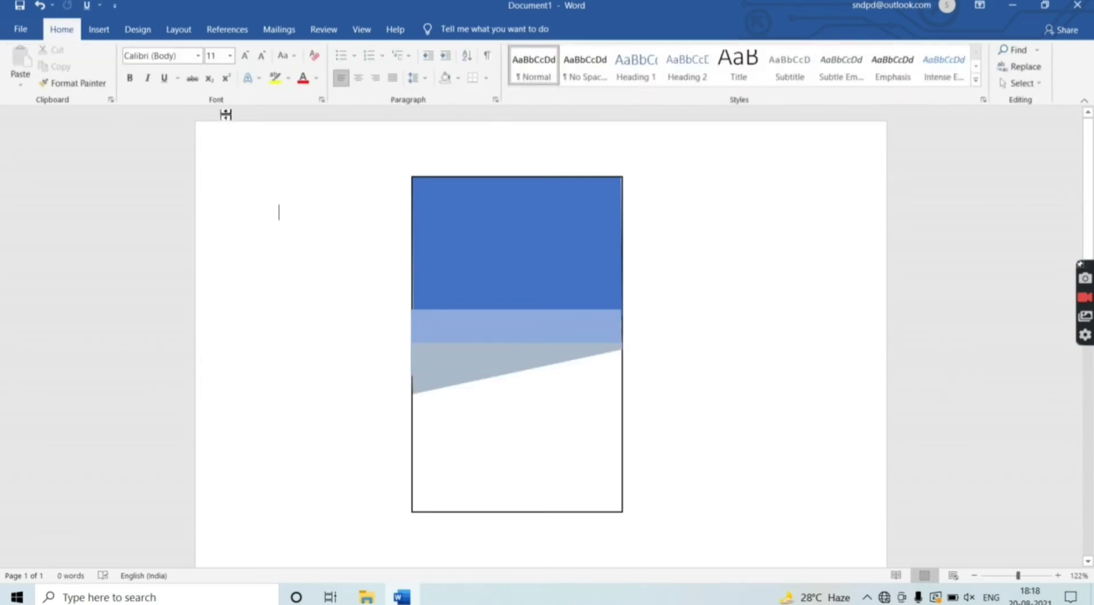
Draw a 2.51 cm circle on the dark blue header
click(99, 29)
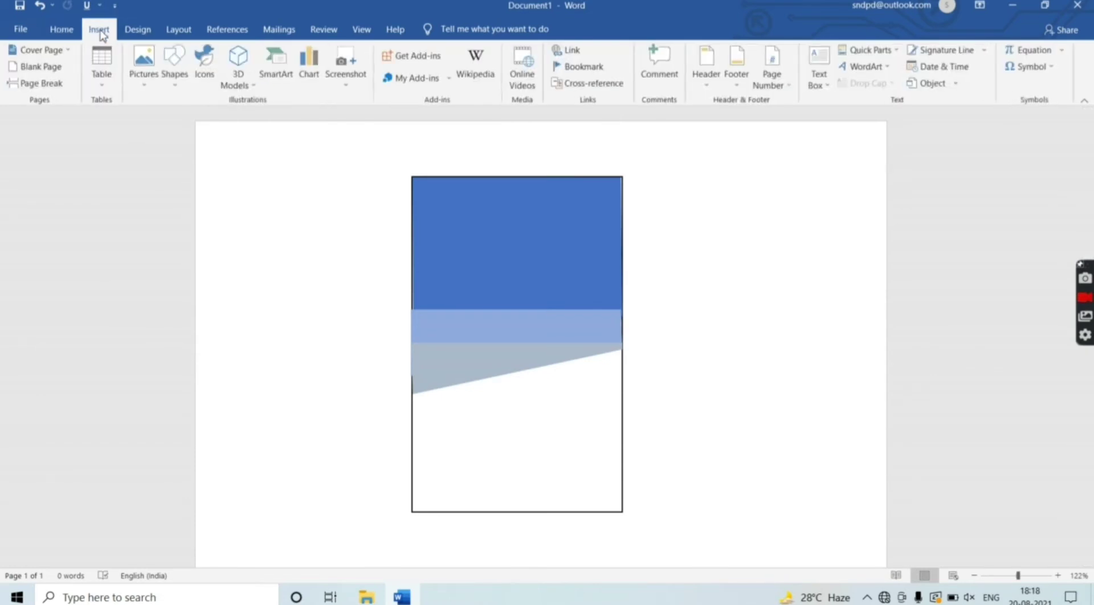
click(178, 63)
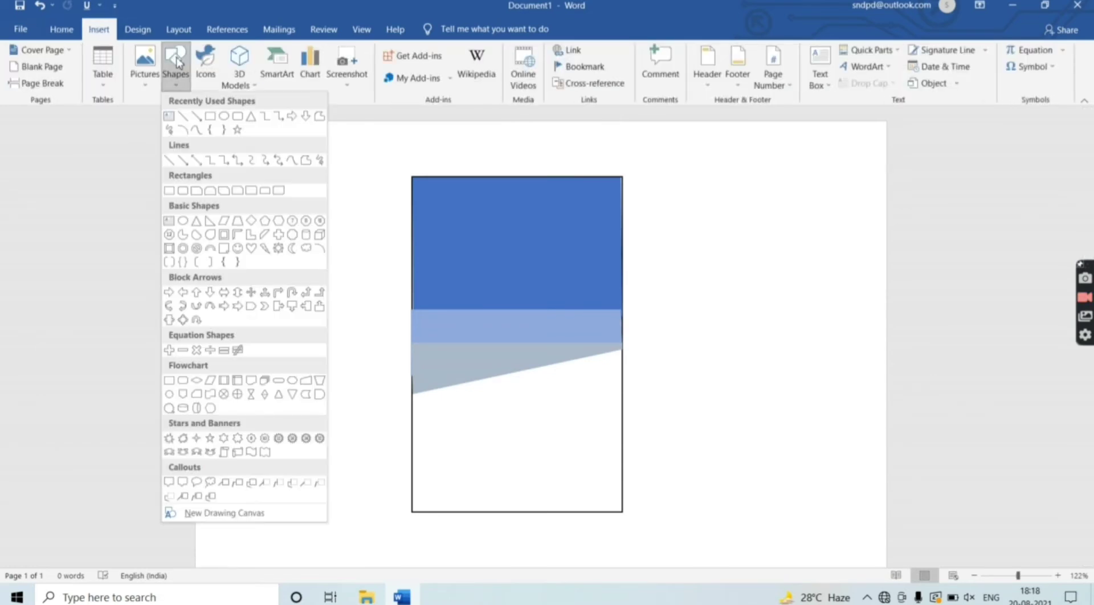
click(224, 115)
drag(479, 197, 542, 280)
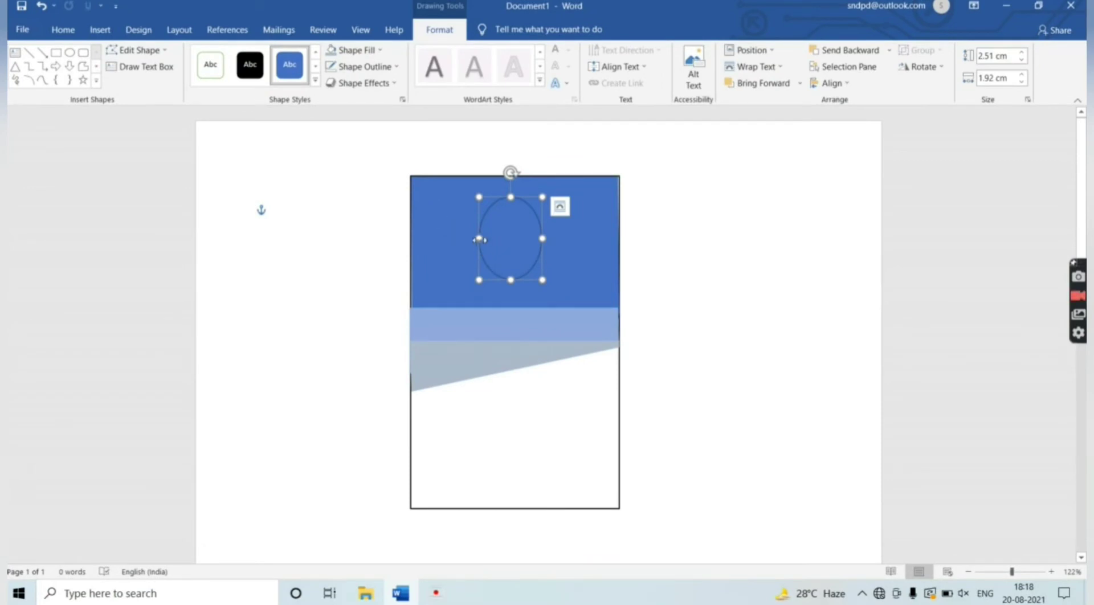
drag(479, 239, 473, 239)
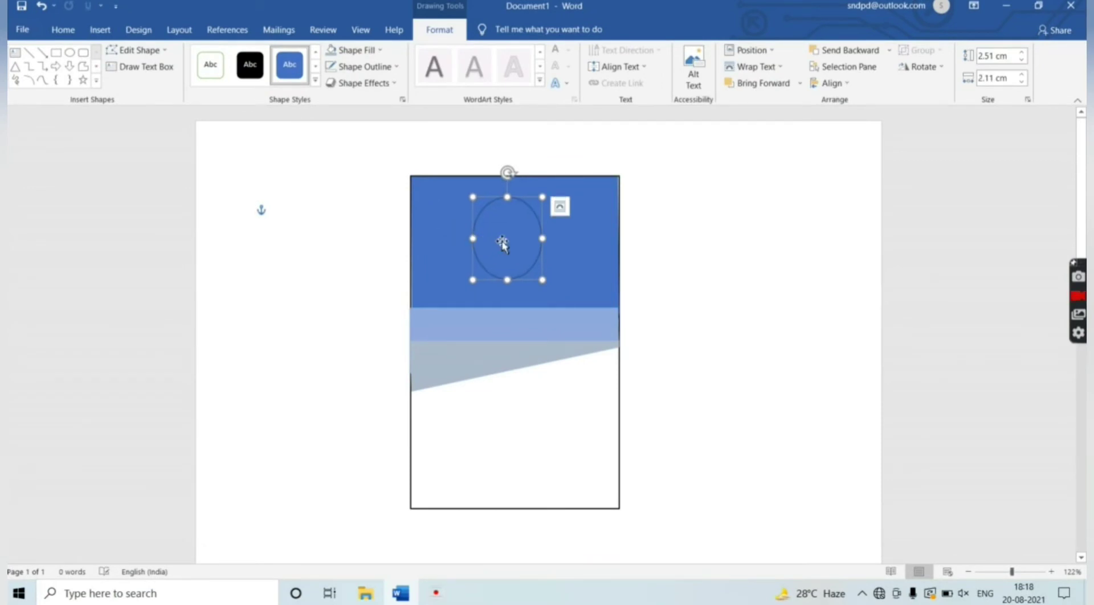
drag(542, 239, 555, 240)
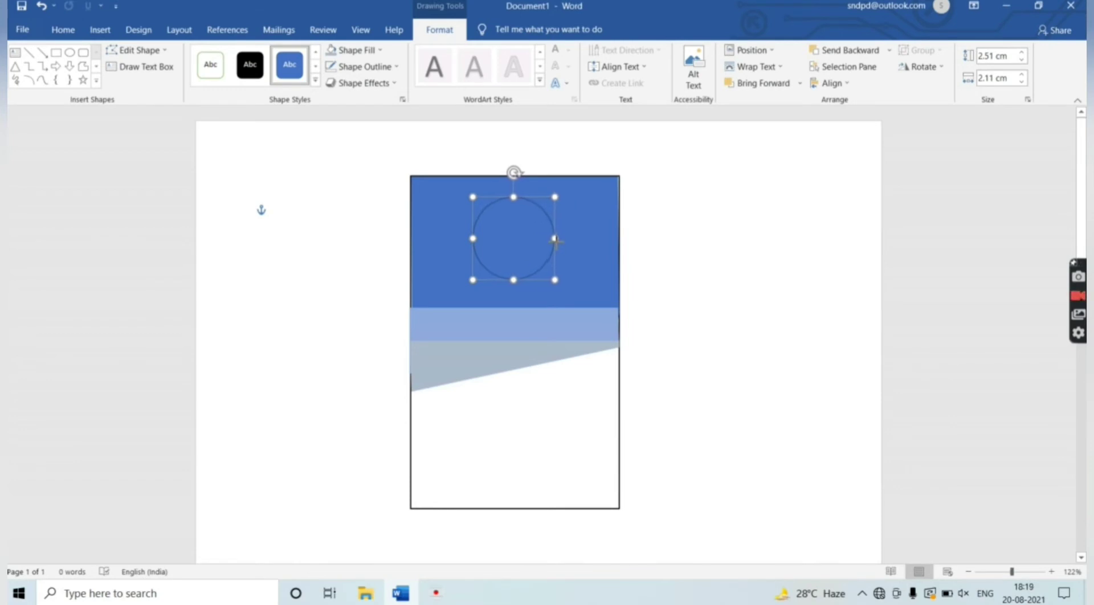
Remove the circle's outline and choose a Picture fill to open Insert Pictures
click(365, 68)
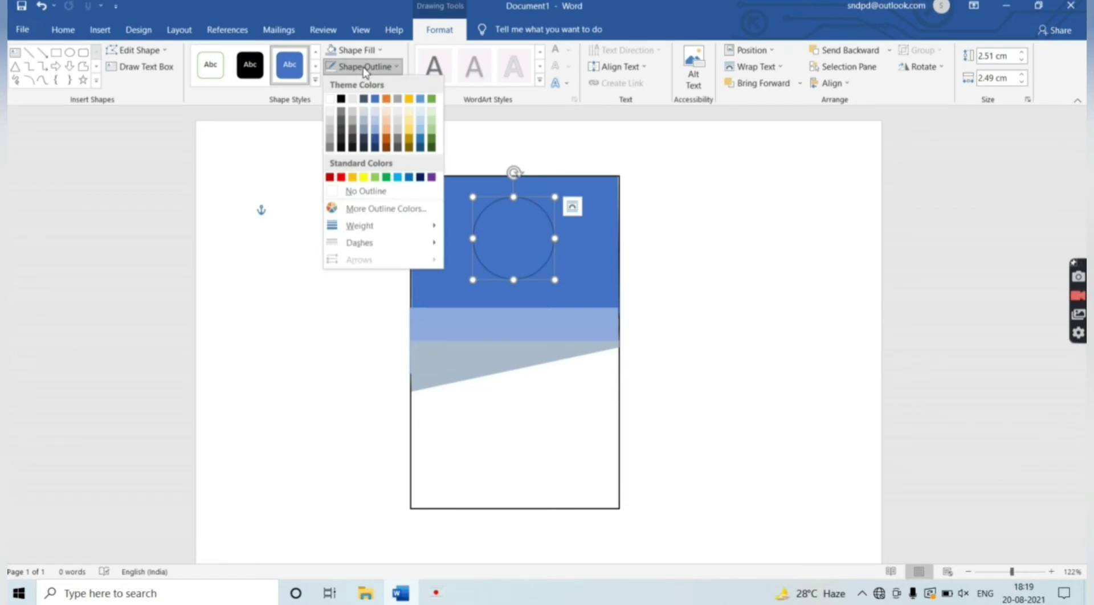
click(363, 190)
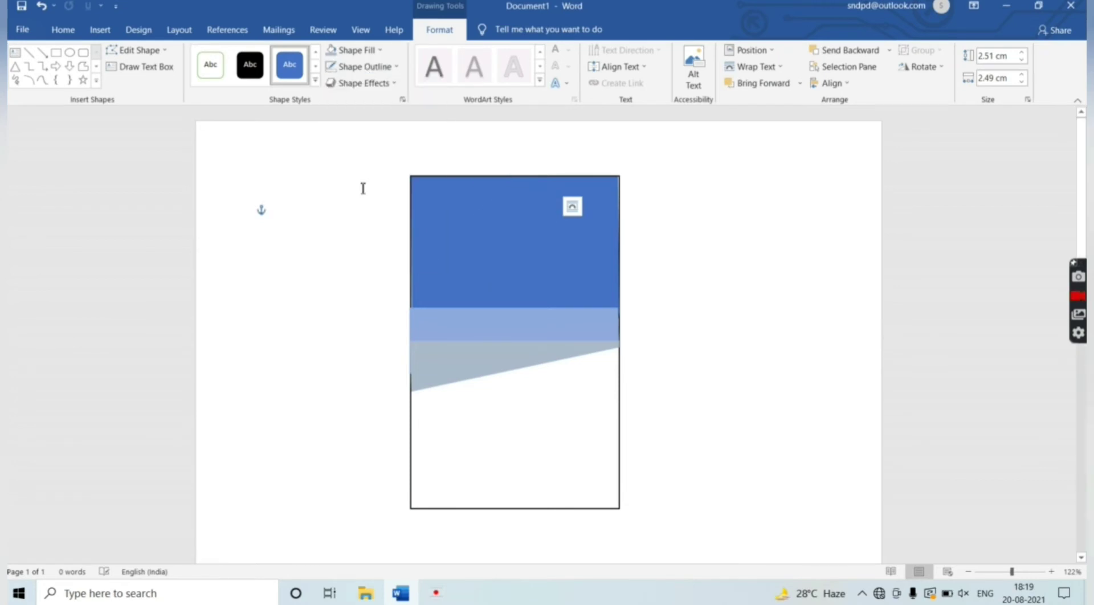
click(352, 52)
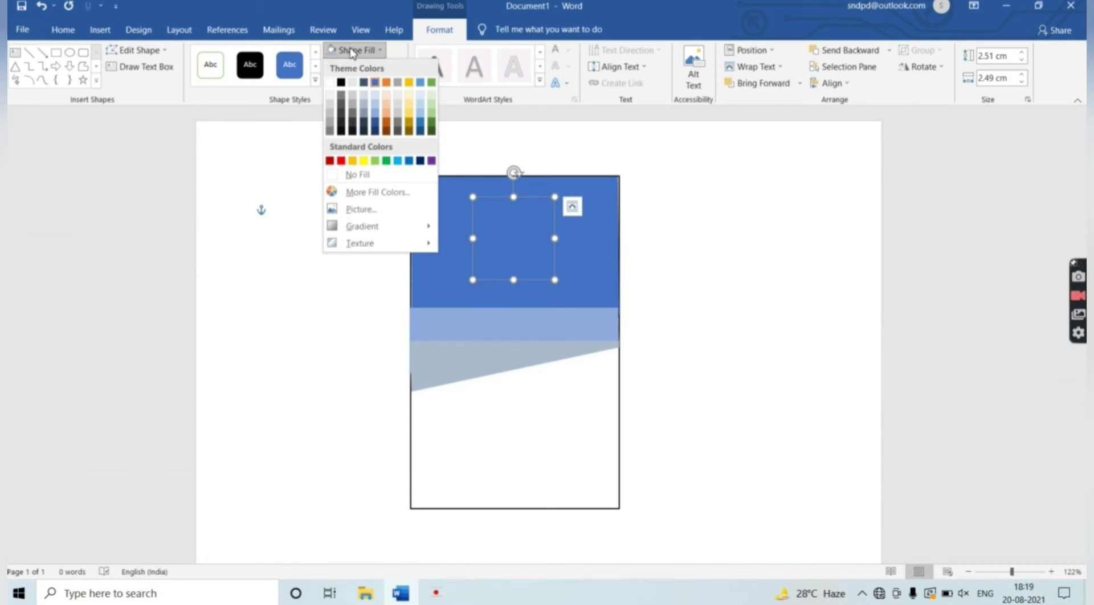
click(355, 175)
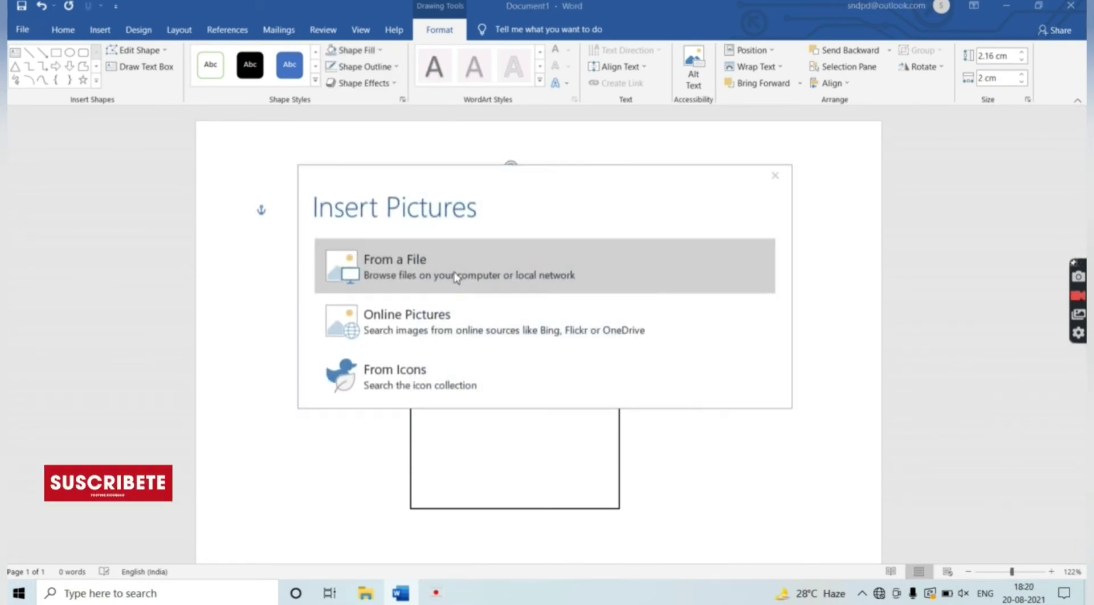
Fill the circle with a photo from file and shrink it to about 1.78 × 1.8 cm, top centre
click(454, 276)
click(421, 312)
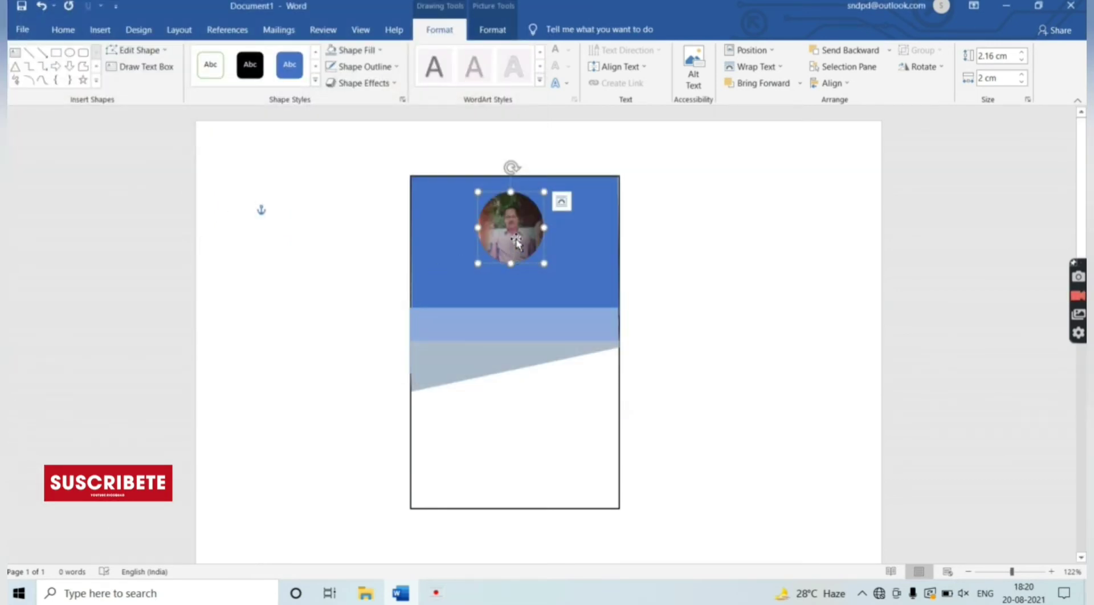
mouse_move(516, 242)
mouse_down()
mouse_move(485, 215)
mouse_move(523, 224)
mouse_up()
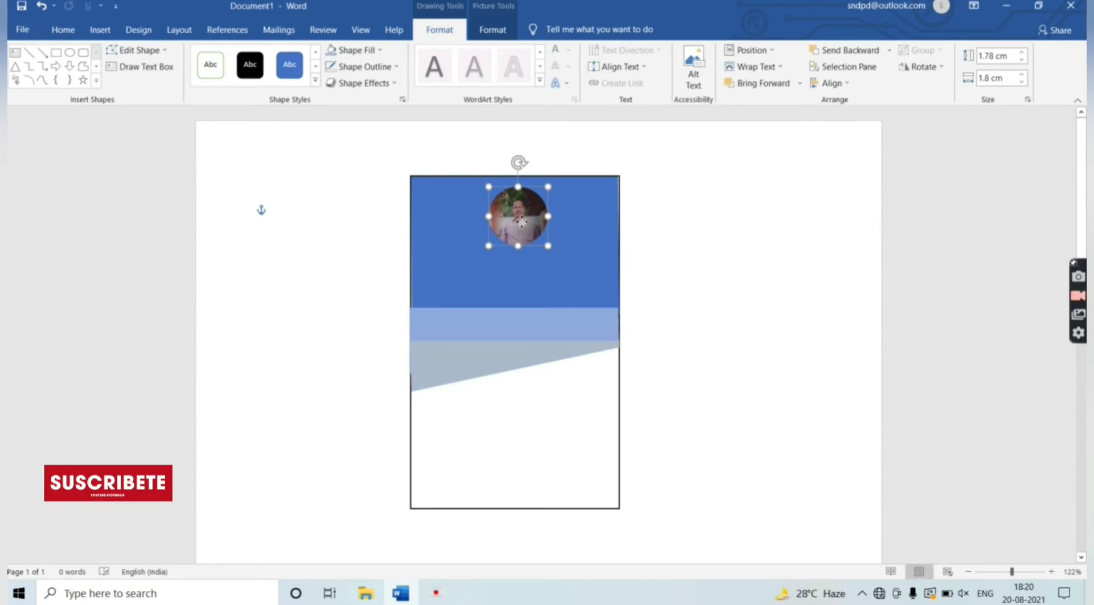
drag(521, 222, 520, 224)
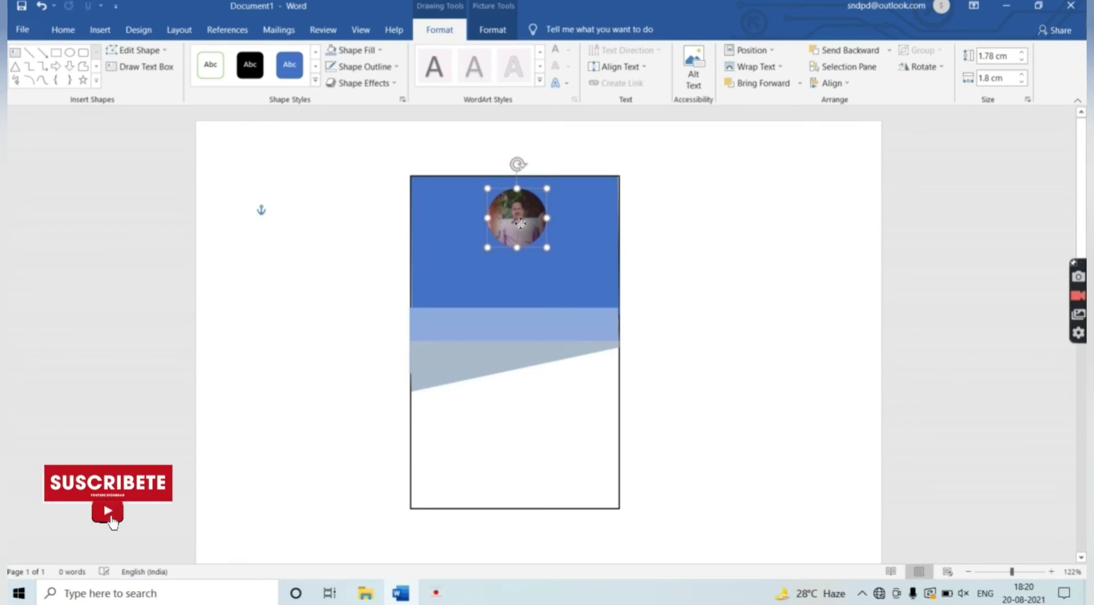
Draw a 3.94 cm-wide text box beneath the photo and set its outline to No Outline
click(100, 29)
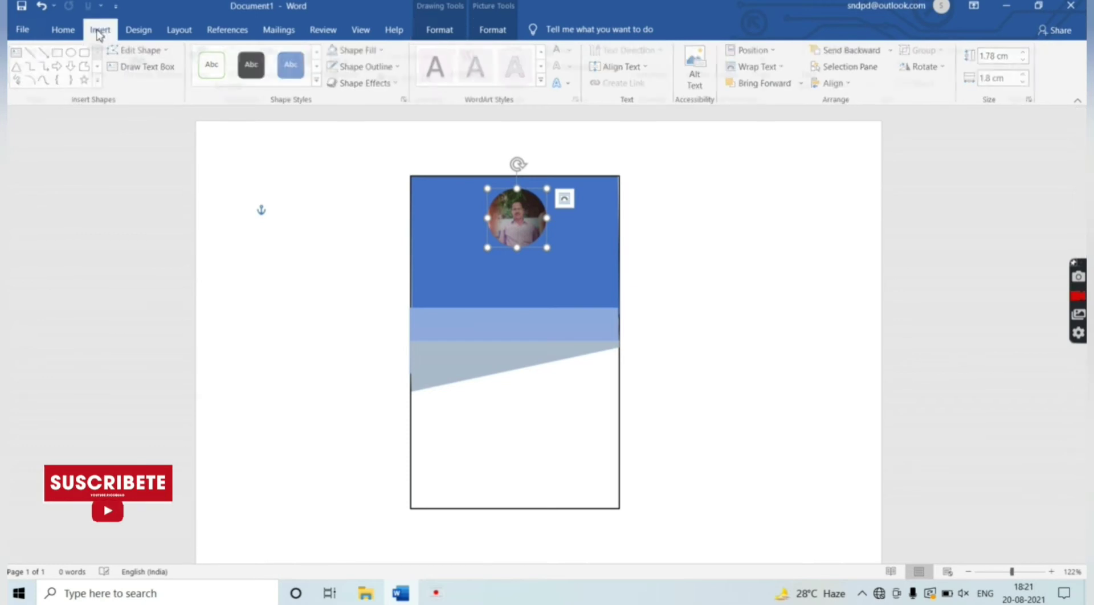
click(171, 75)
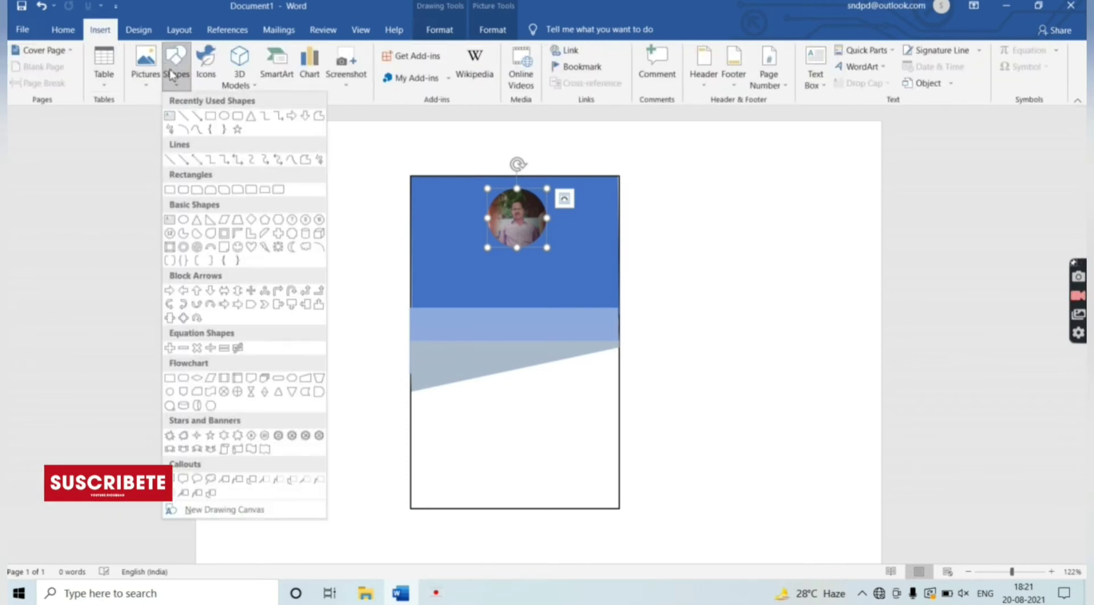
click(169, 116)
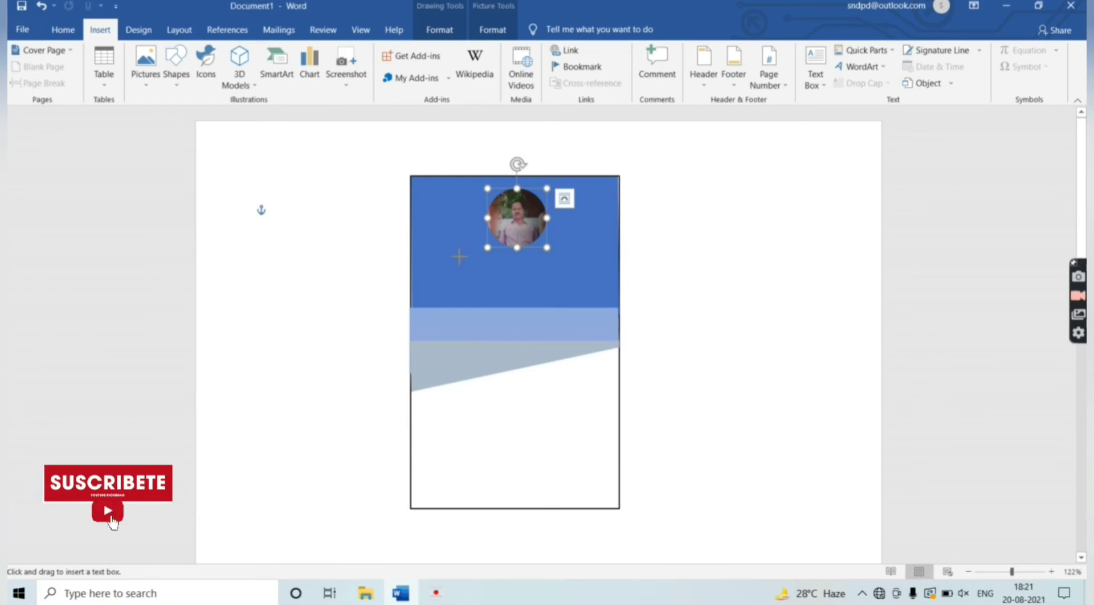
drag(459, 256, 583, 274)
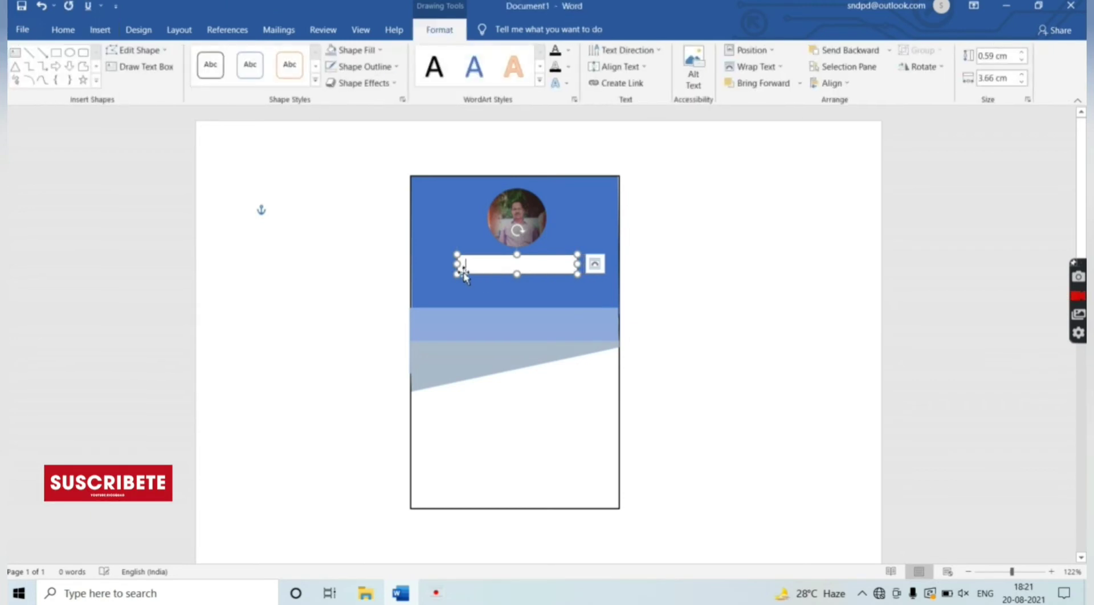
drag(456, 264, 451, 265)
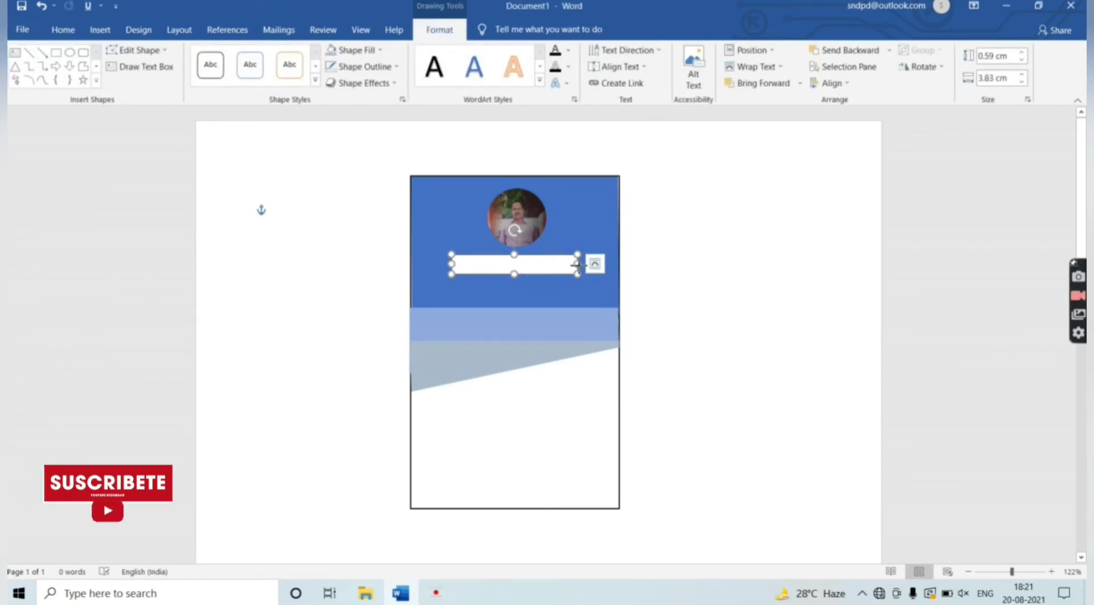
drag(577, 264, 580, 264)
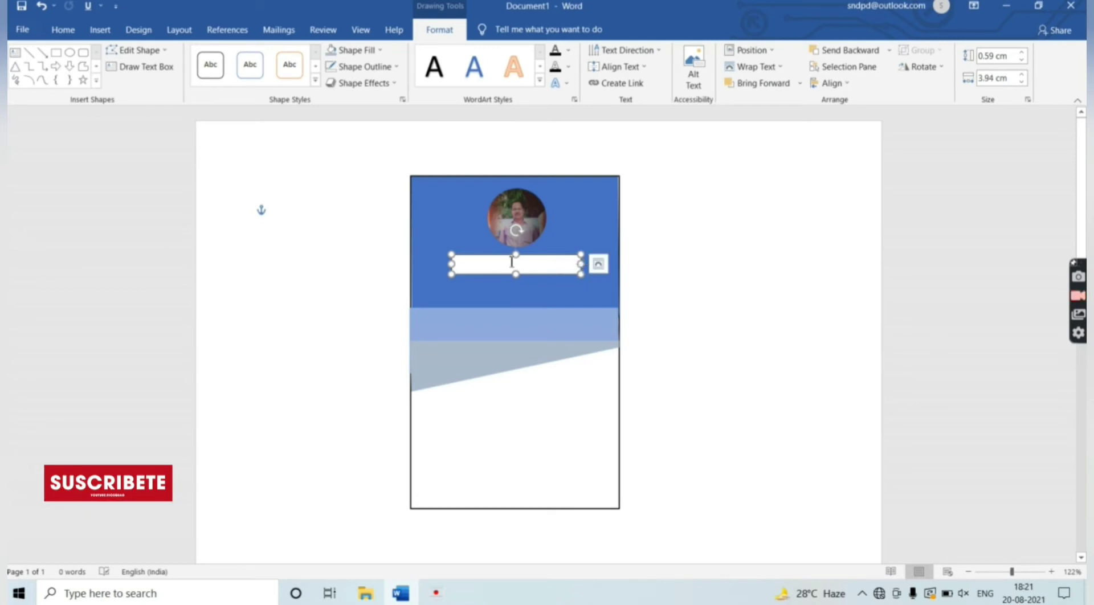
click(359, 67)
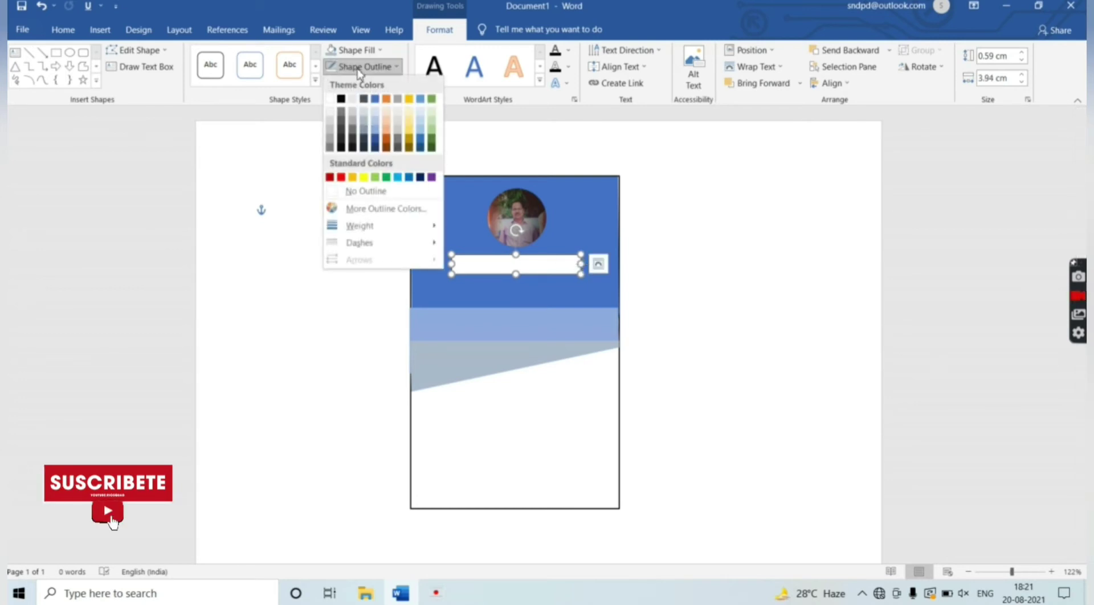
click(344, 192)
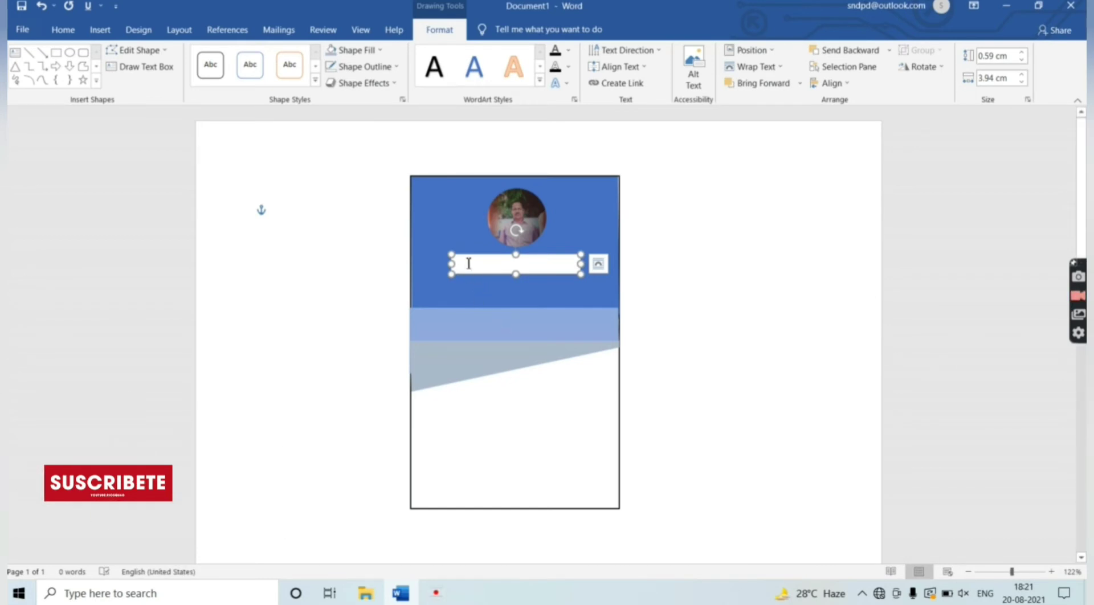
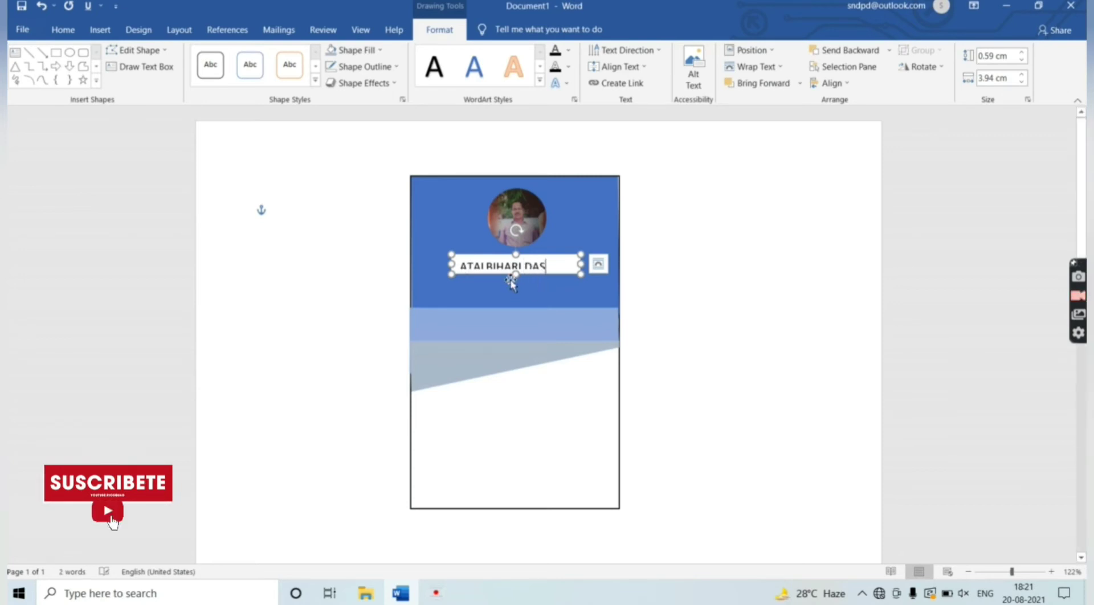
Enter the cardholder's name in capitals and centre the 0.66 cm-tall box under the photo
click(518, 279)
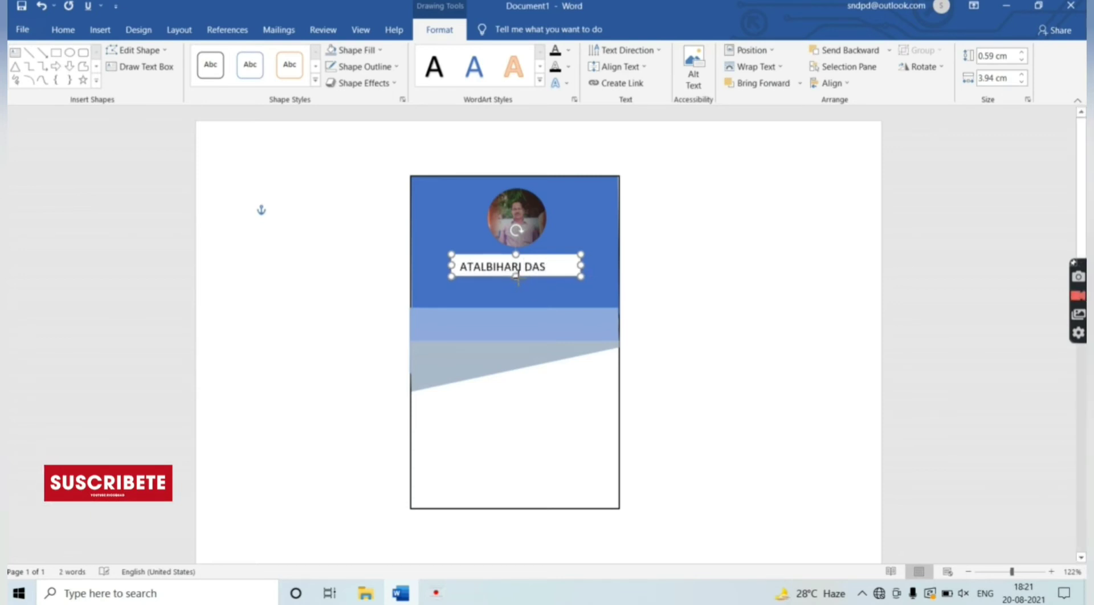
click(551, 271)
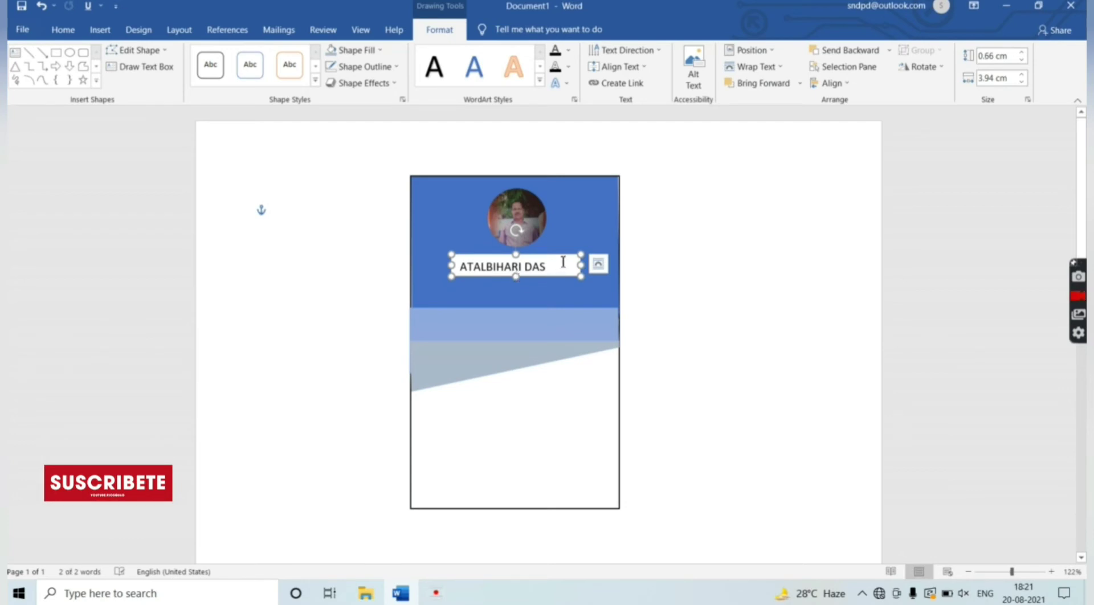
drag(561, 257, 573, 249)
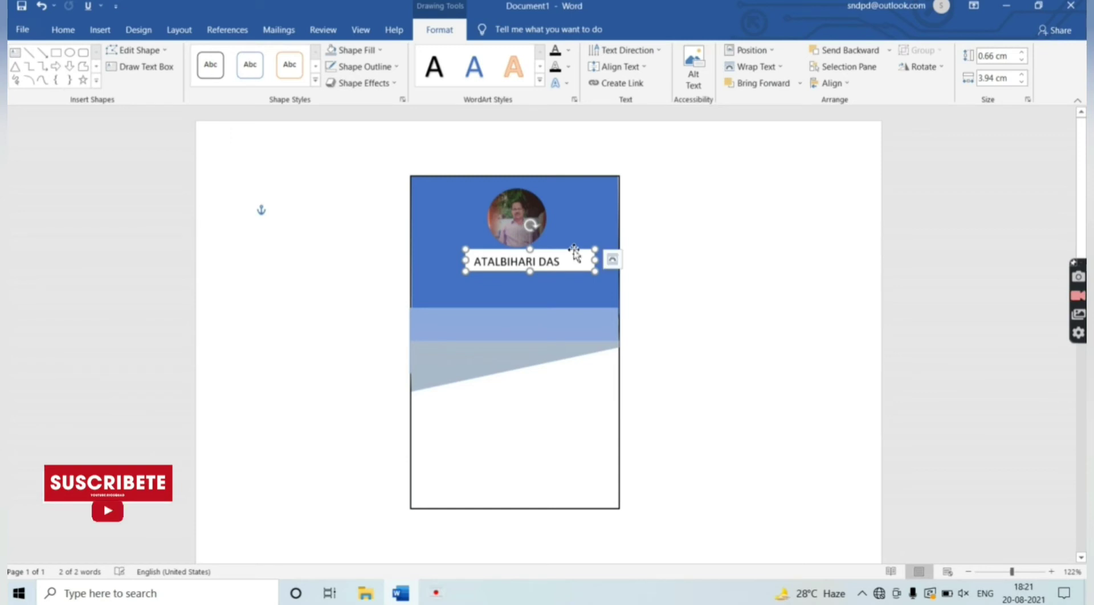
Fill the name box with the band's blue and nudge it slightly up
click(559, 288)
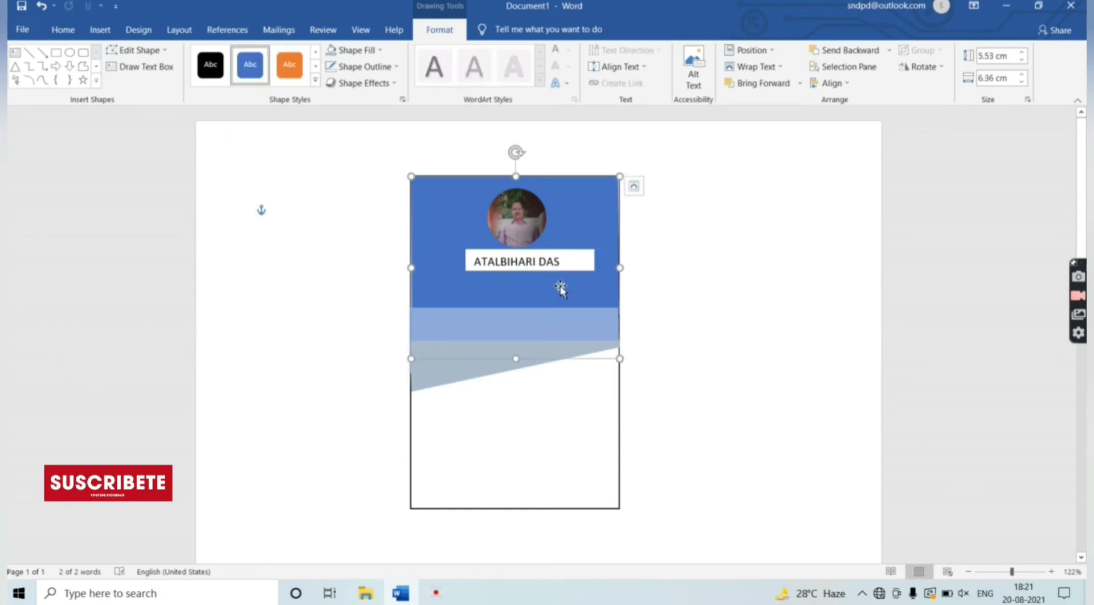
click(561, 262)
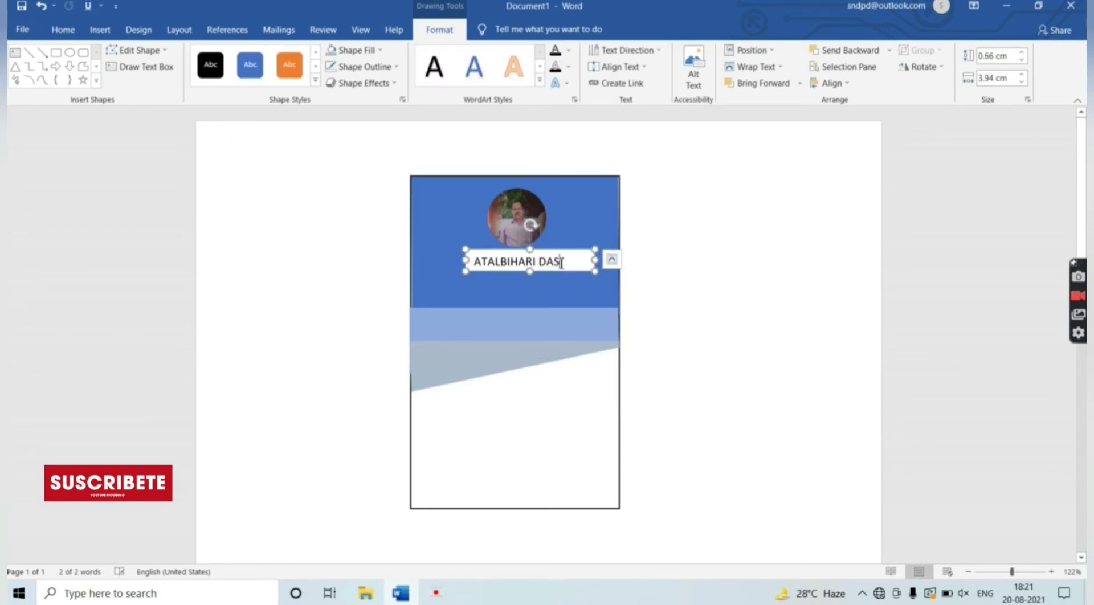
click(366, 53)
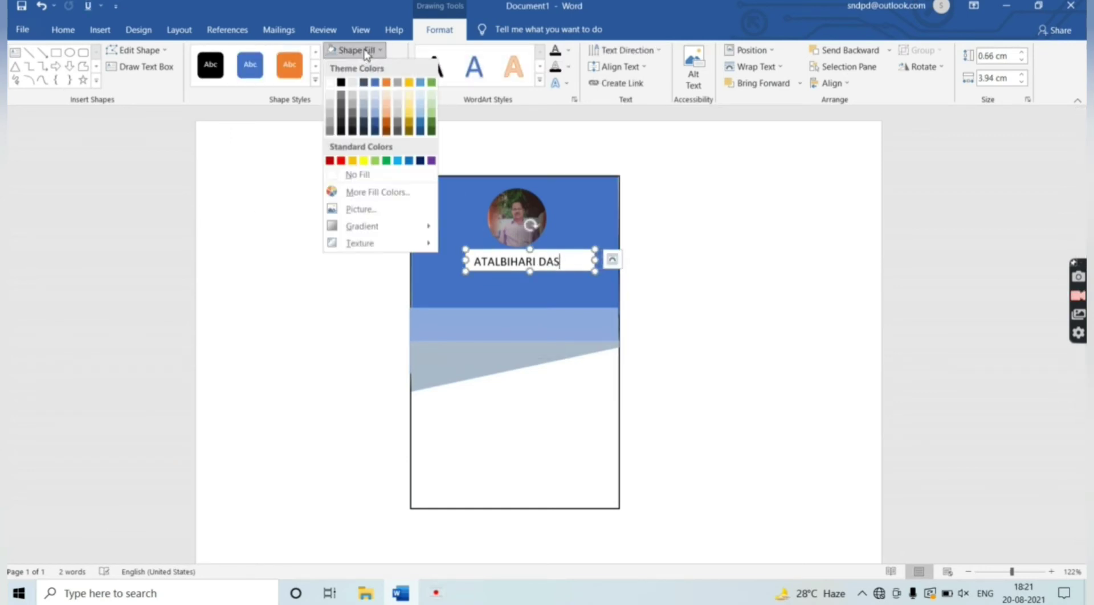
click(376, 83)
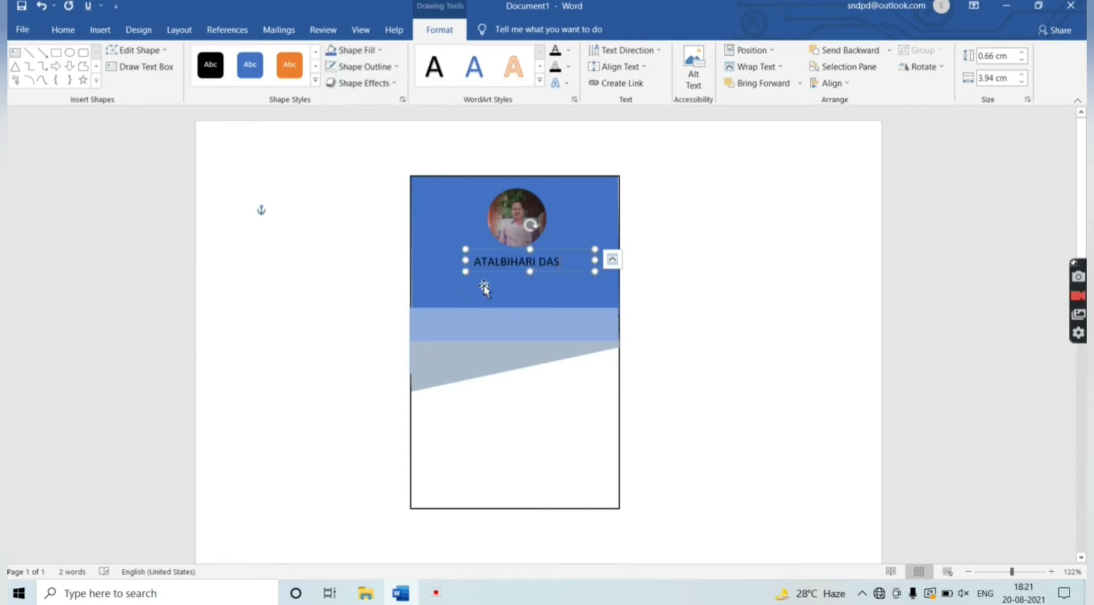
drag(553, 256, 555, 255)
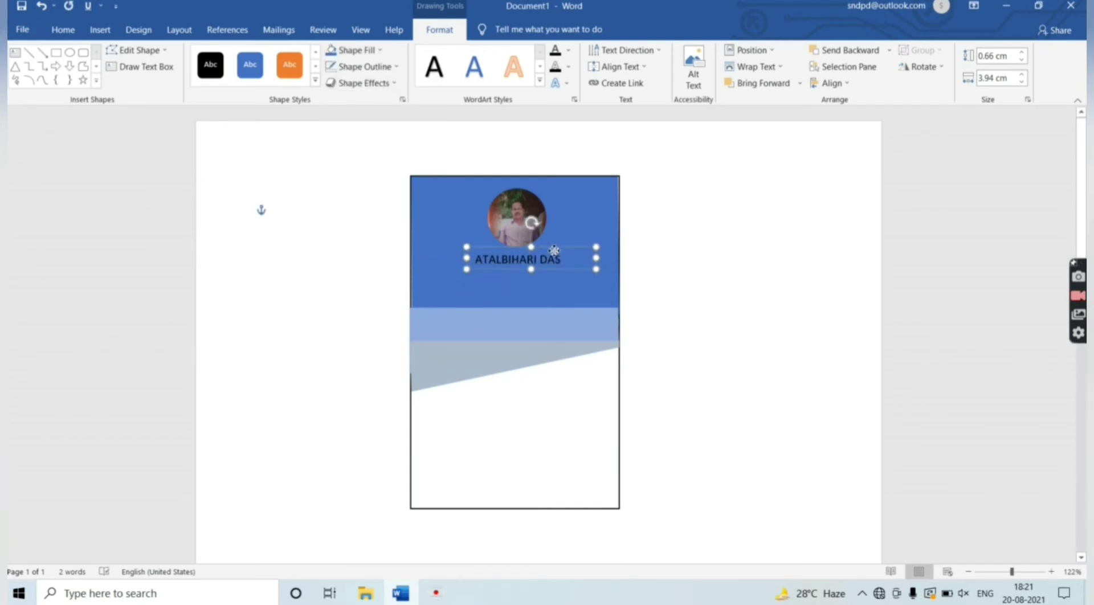
Make the name text white
click(554, 255)
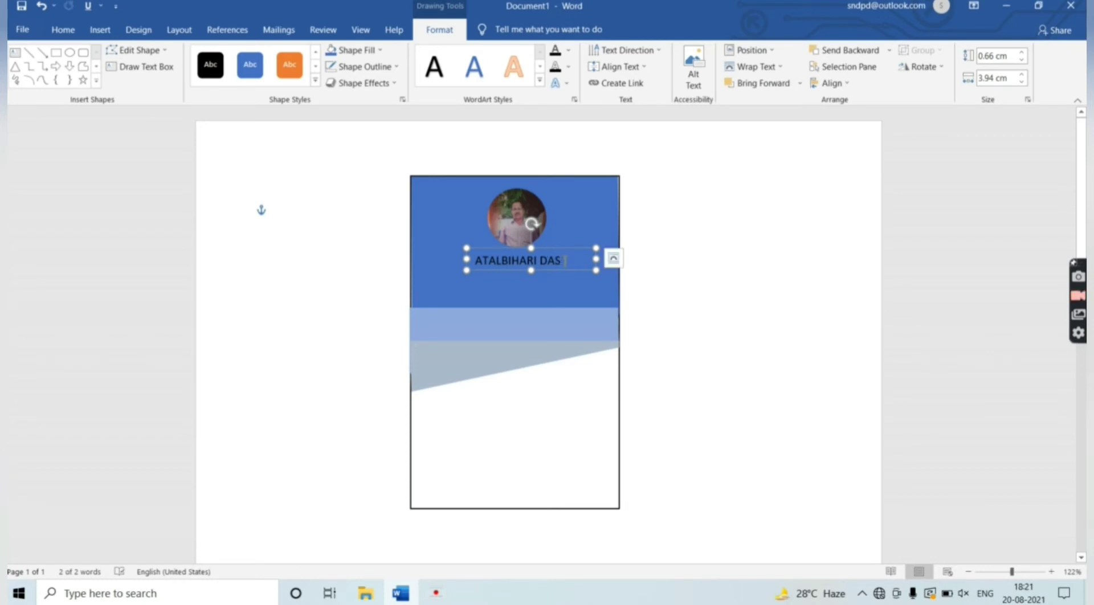
triple_click(515, 260)
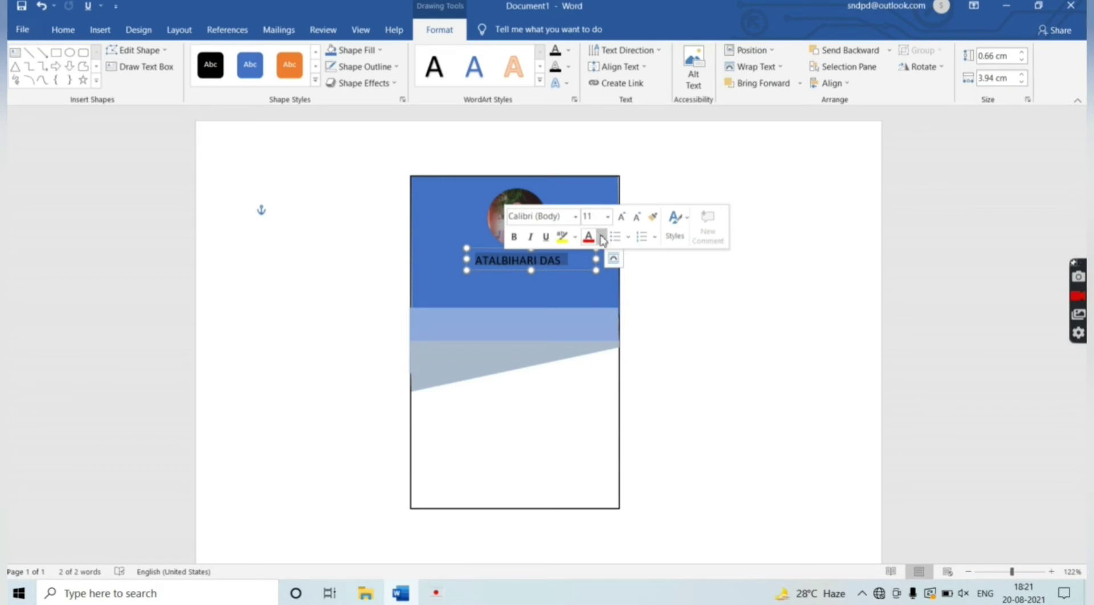
click(602, 237)
click(587, 284)
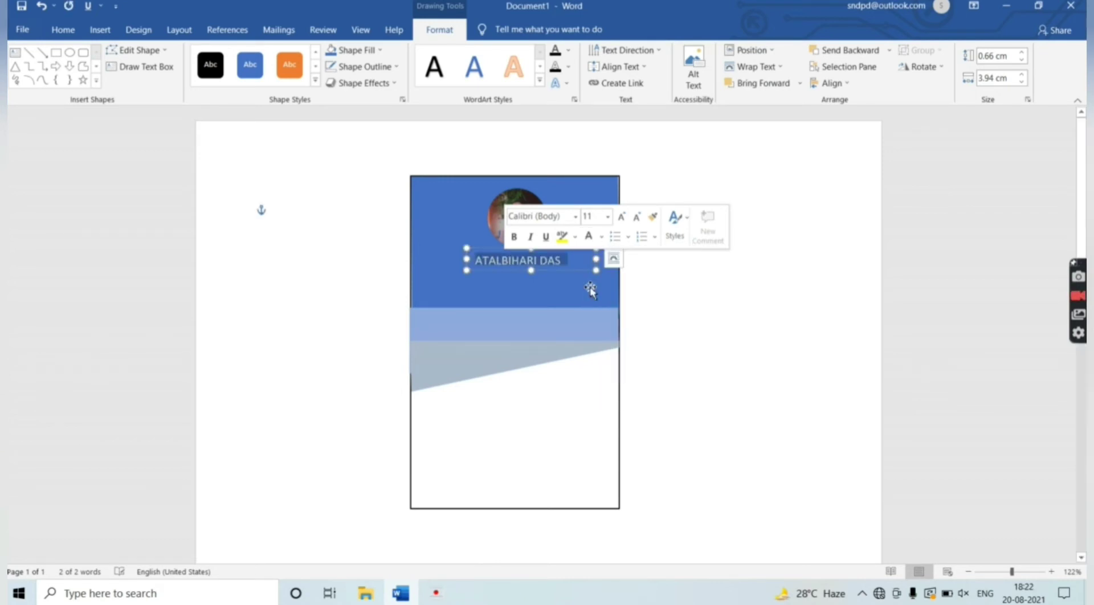
click(521, 288)
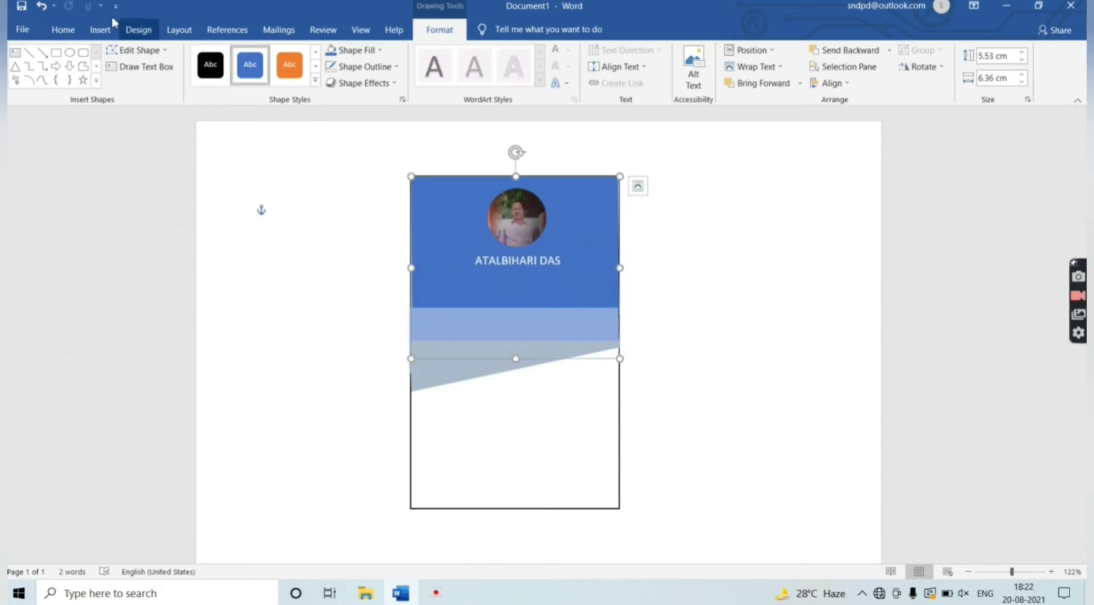
click(102, 32)
Draw a wide text box under the name and remove its outline
click(176, 68)
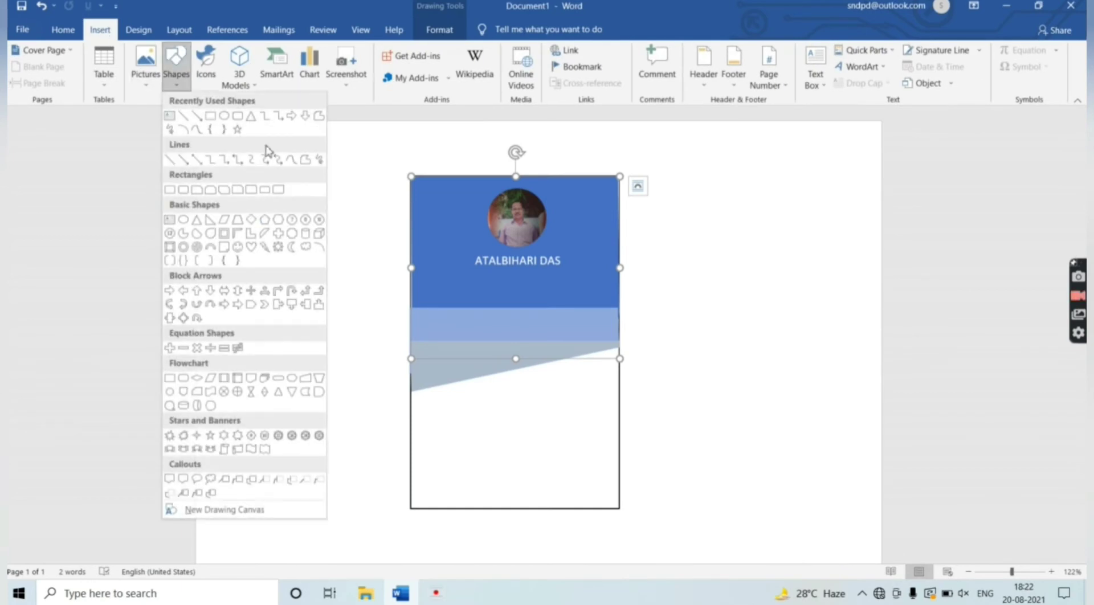
click(210, 116)
click(176, 72)
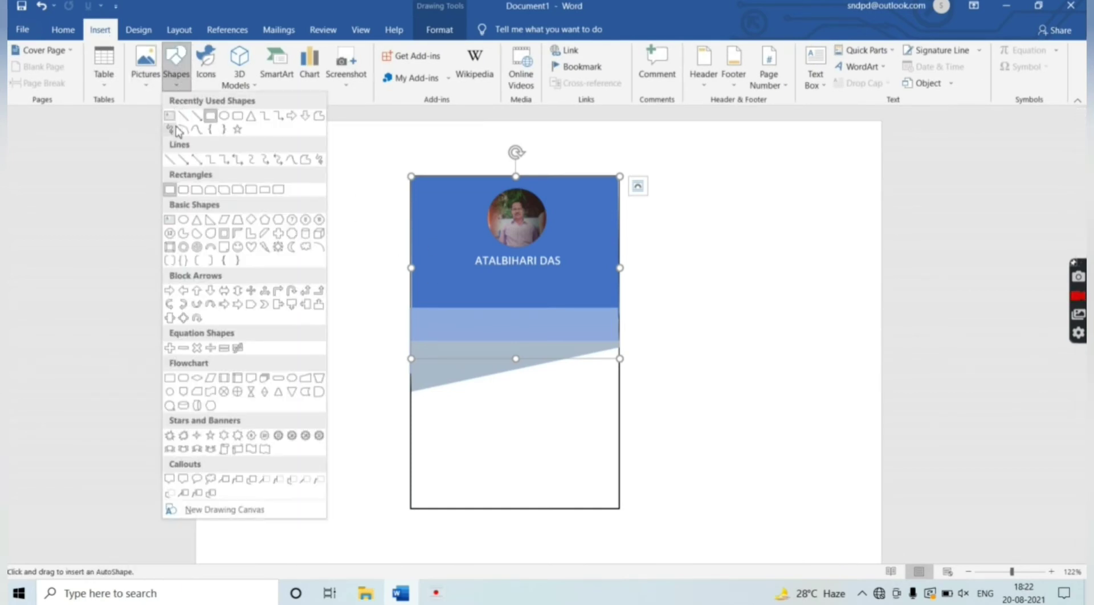
click(171, 120)
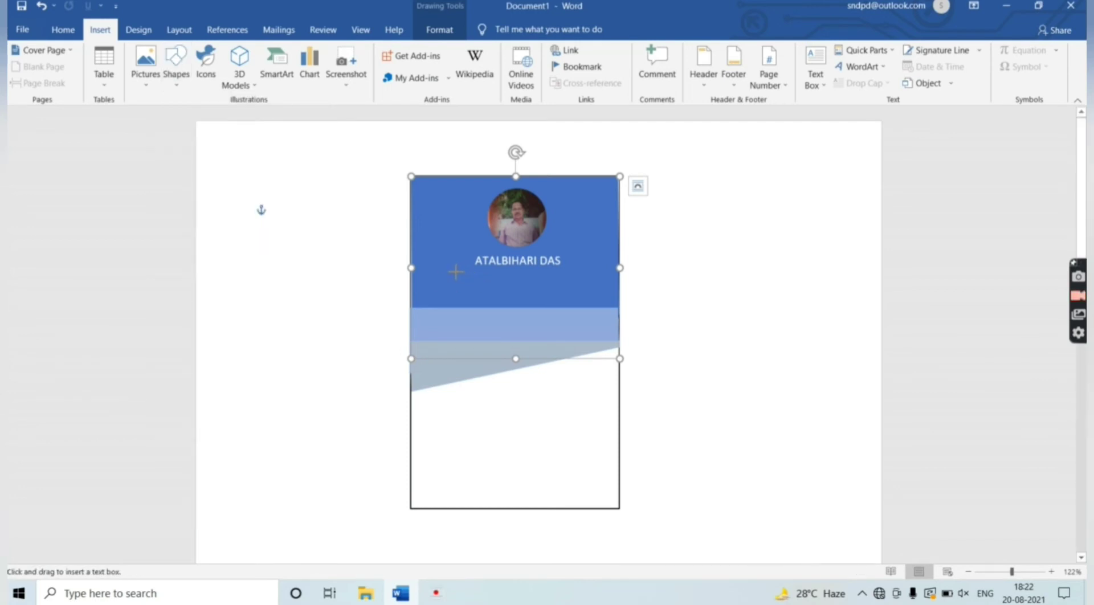
drag(454, 270, 590, 288)
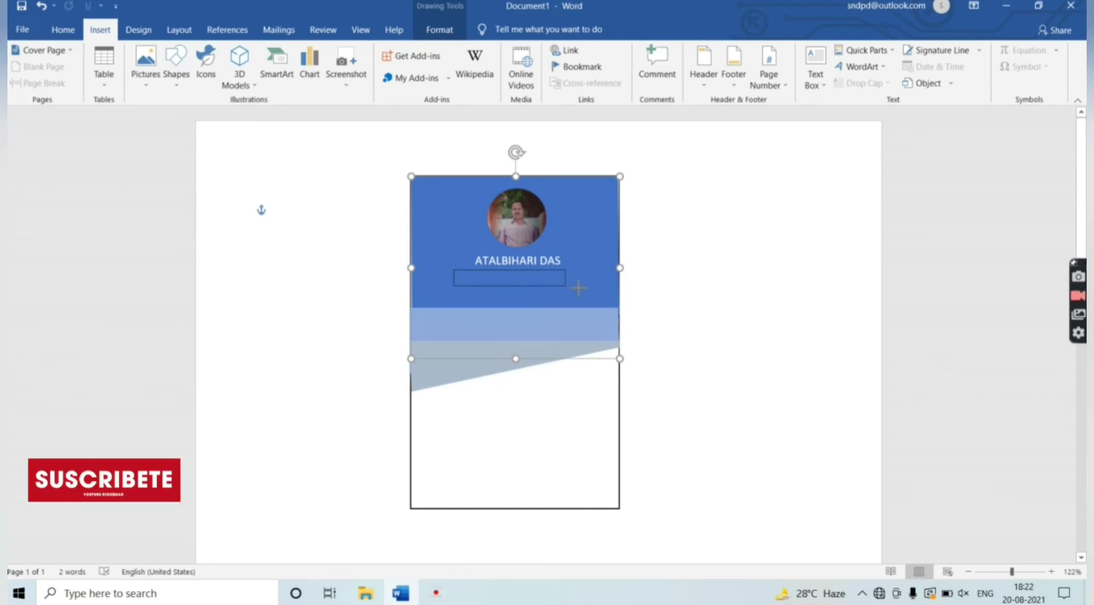
drag(590, 288, 593, 286)
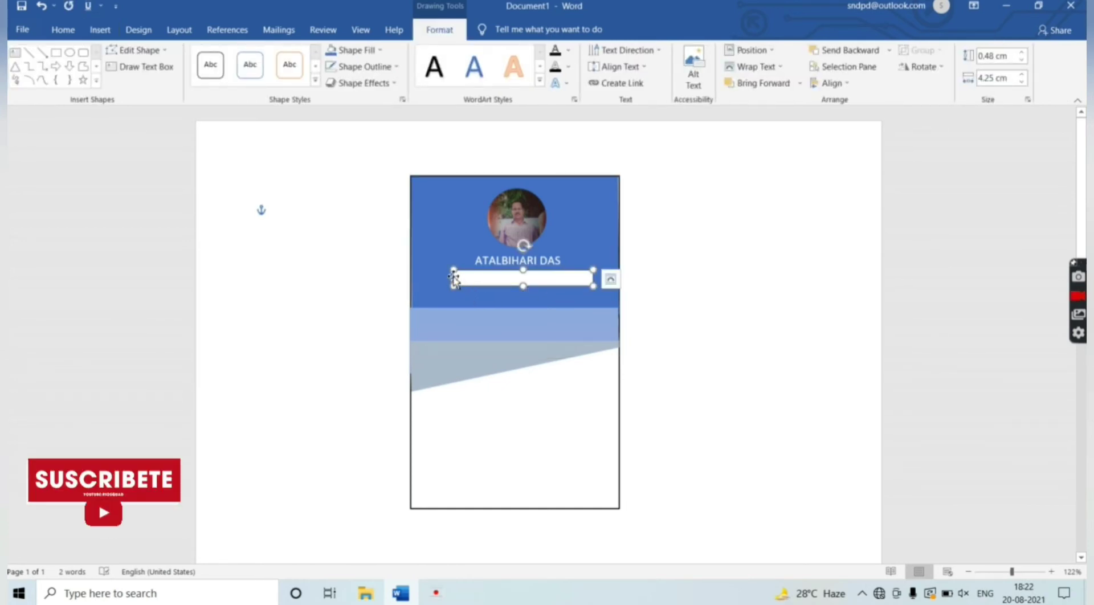
drag(454, 271, 439, 272)
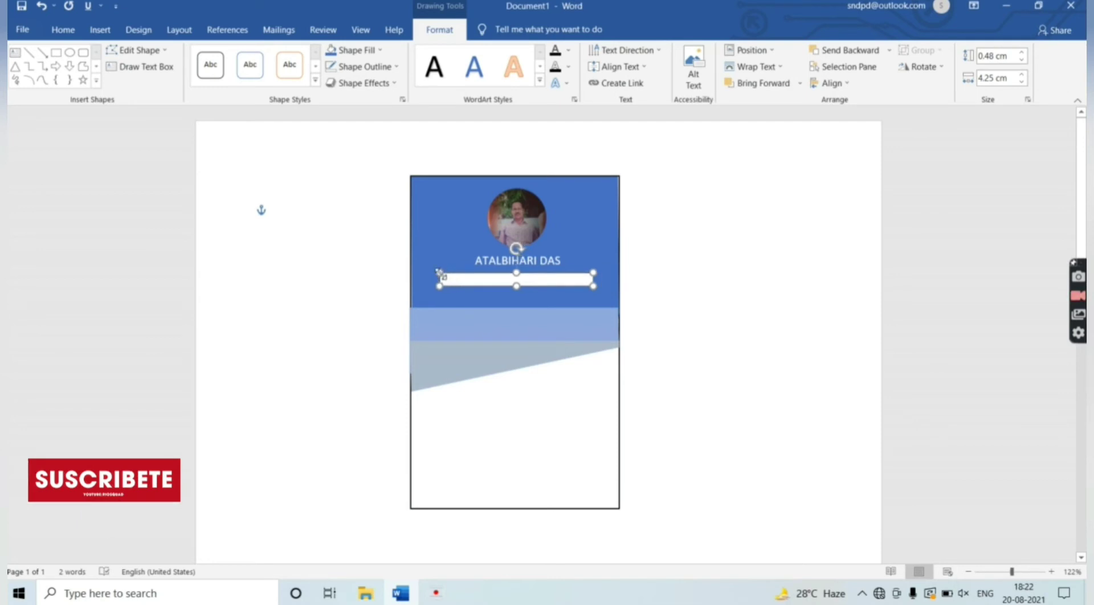
click(591, 279)
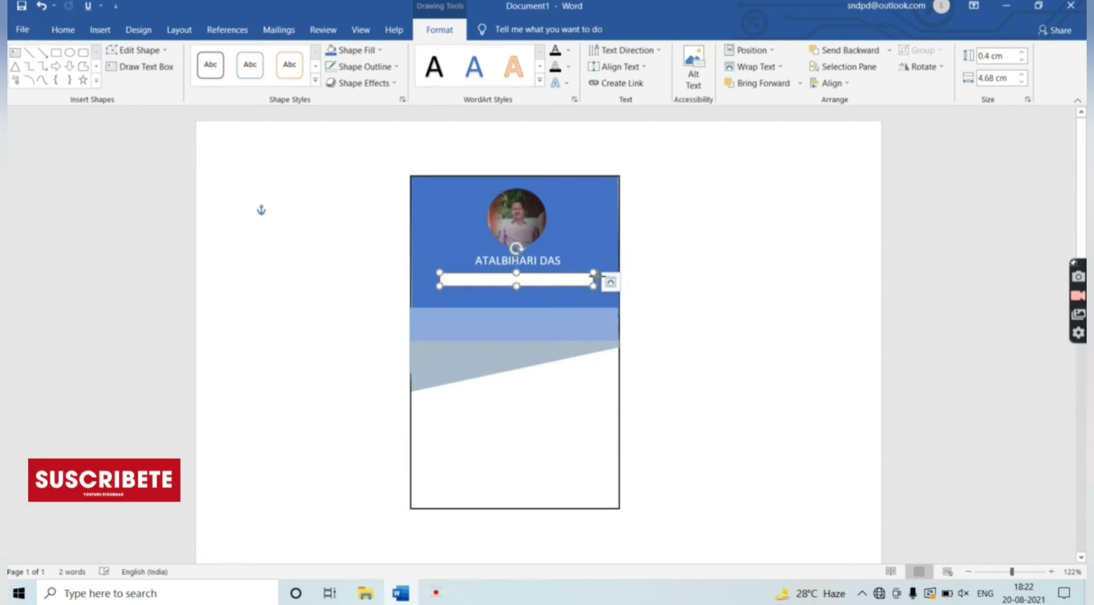
drag(595, 273, 606, 269)
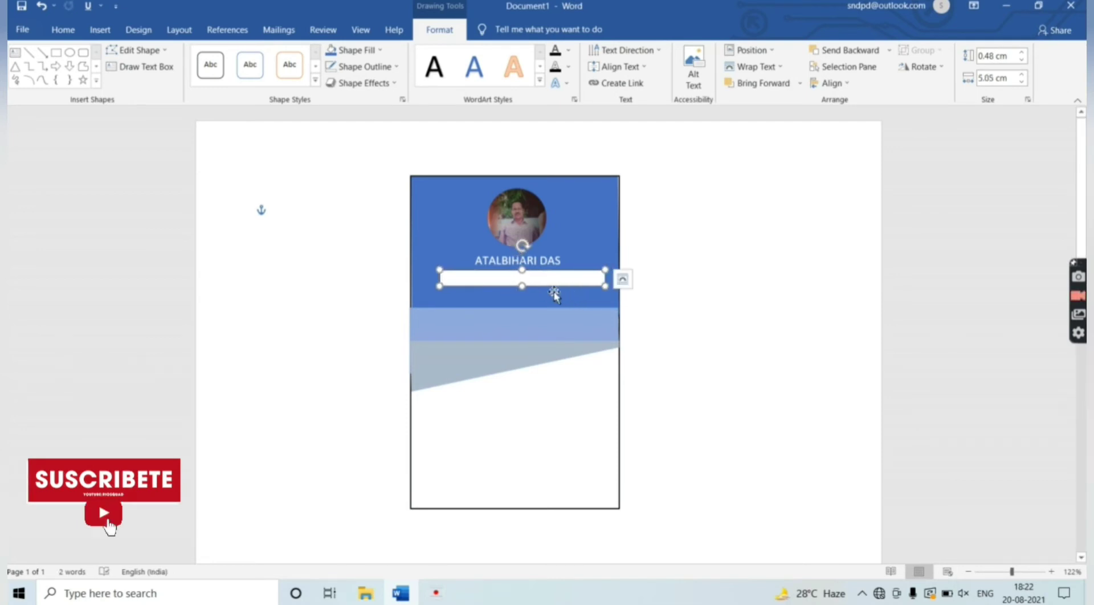
click(365, 67)
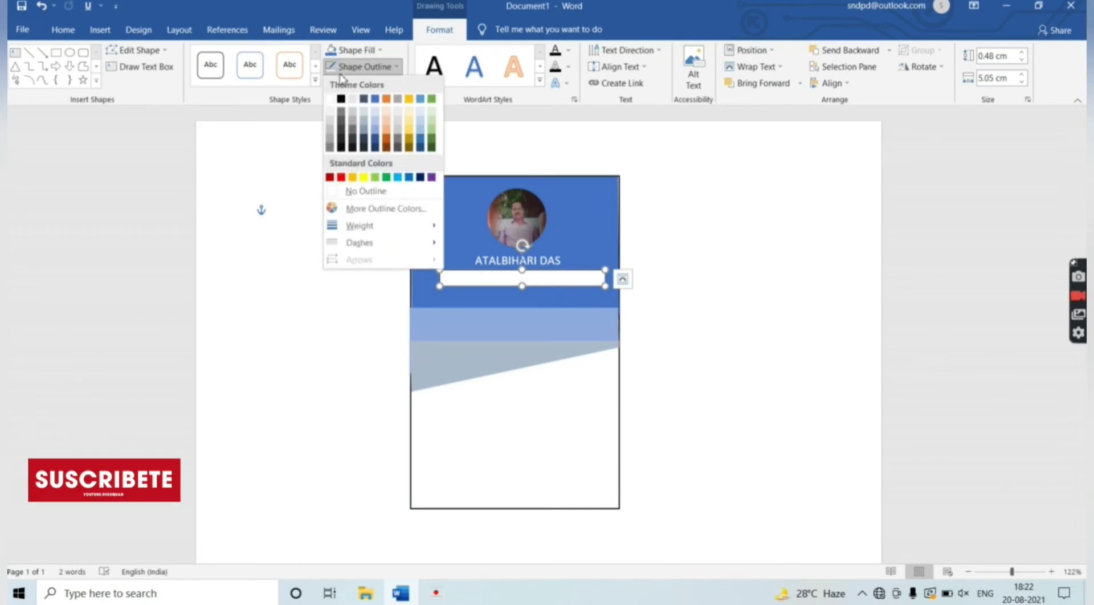
click(346, 191)
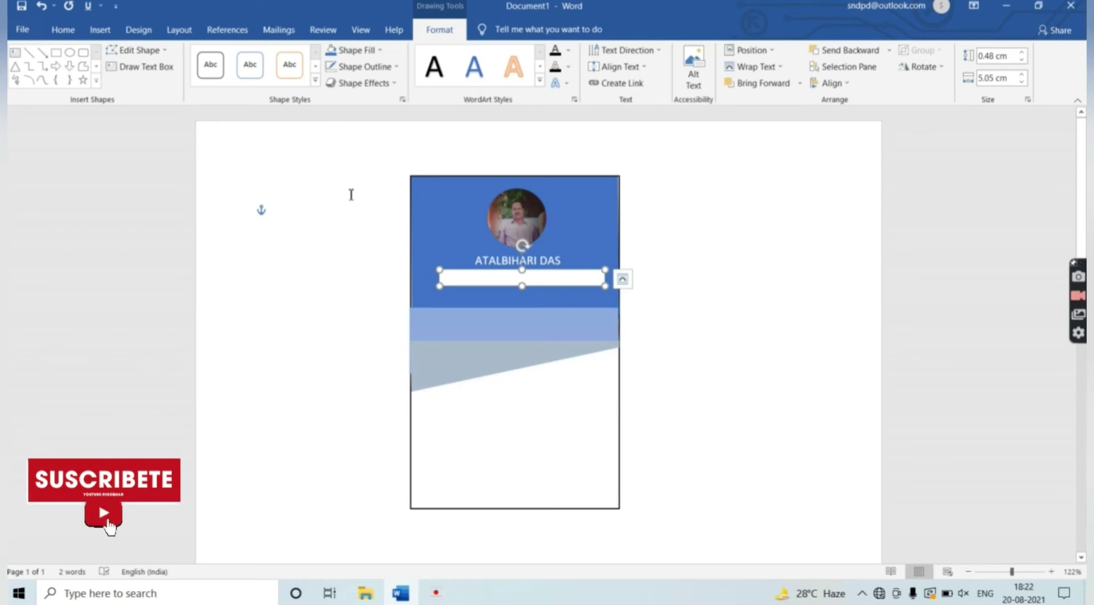
Enter COMPUTER OPERATOR, fill the box blue, and make the title text white
text(co)
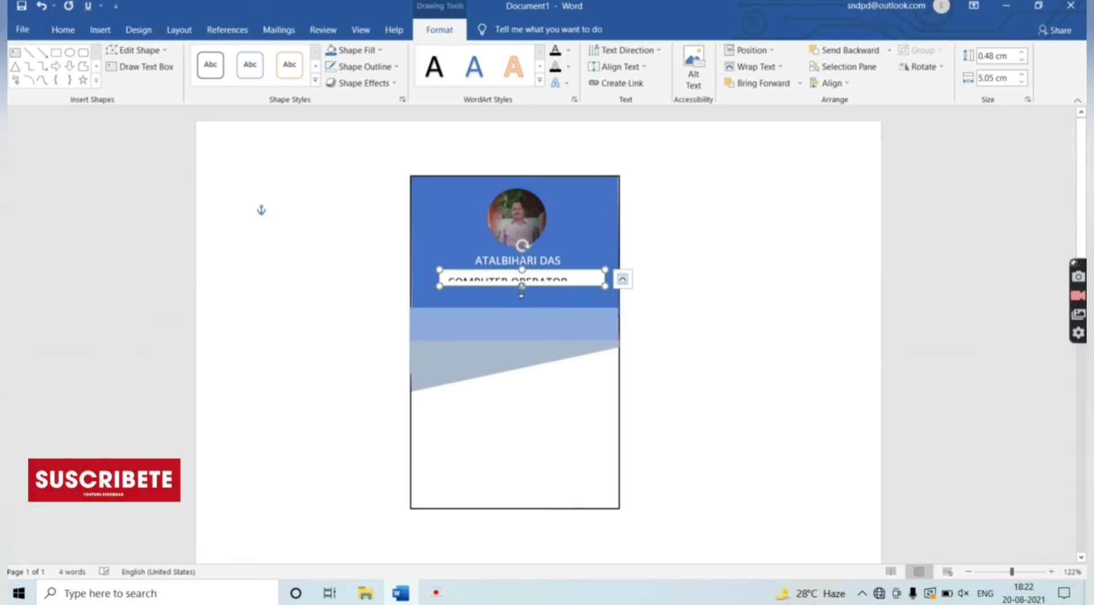
drag(523, 297, 554, 267)
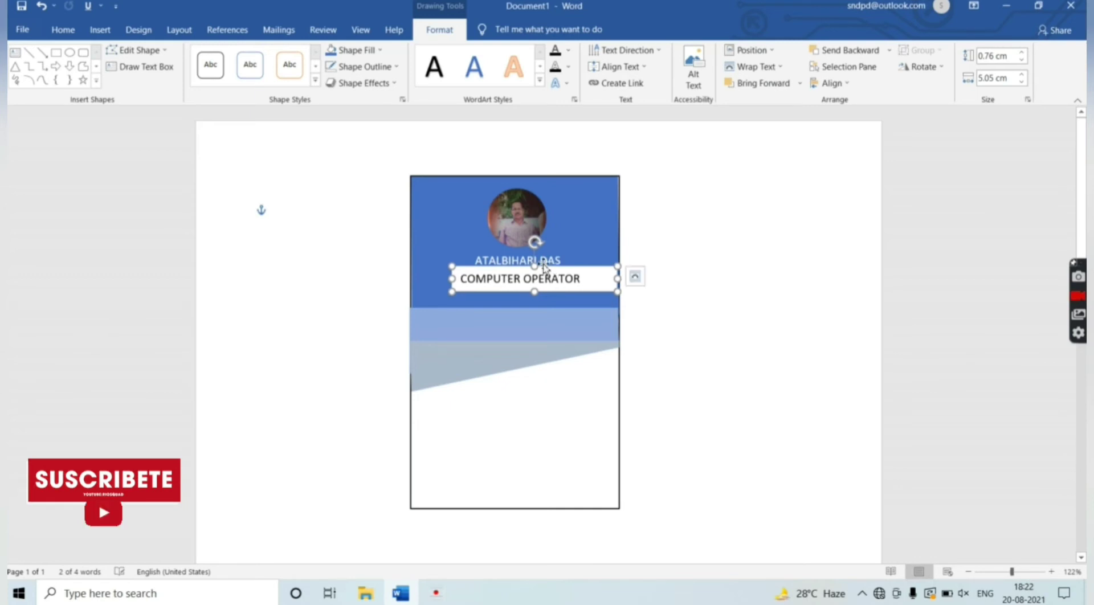
click(354, 51)
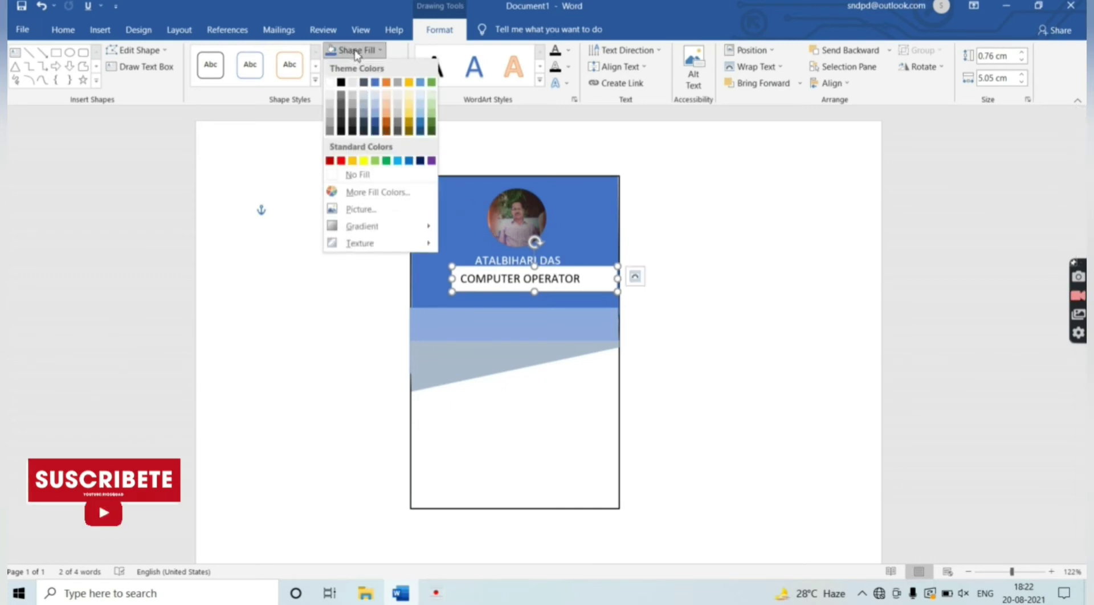
click(376, 83)
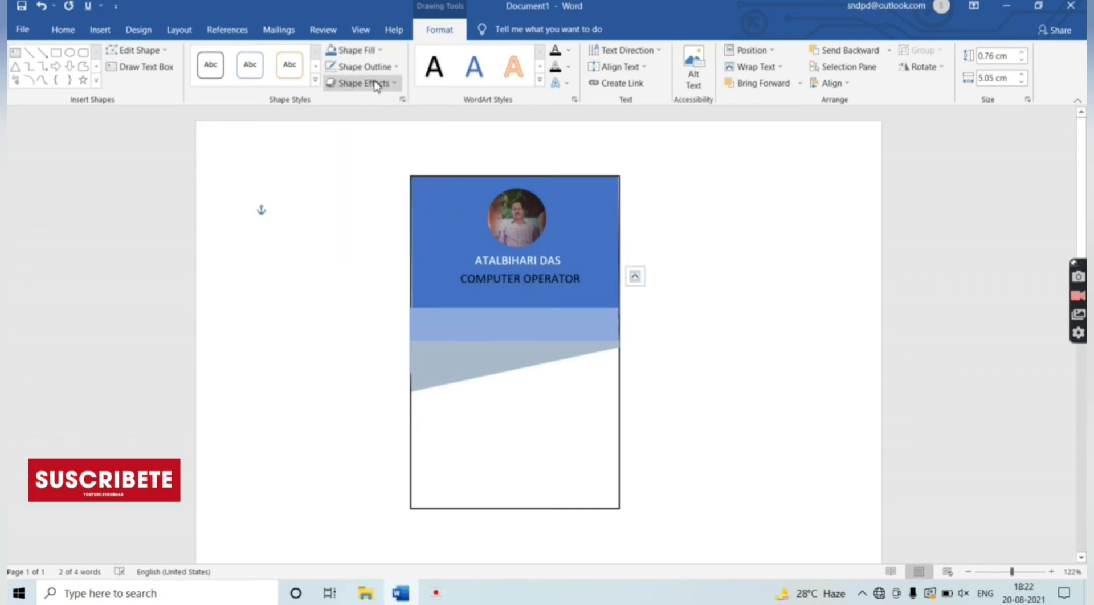
drag(586, 279, 460, 278)
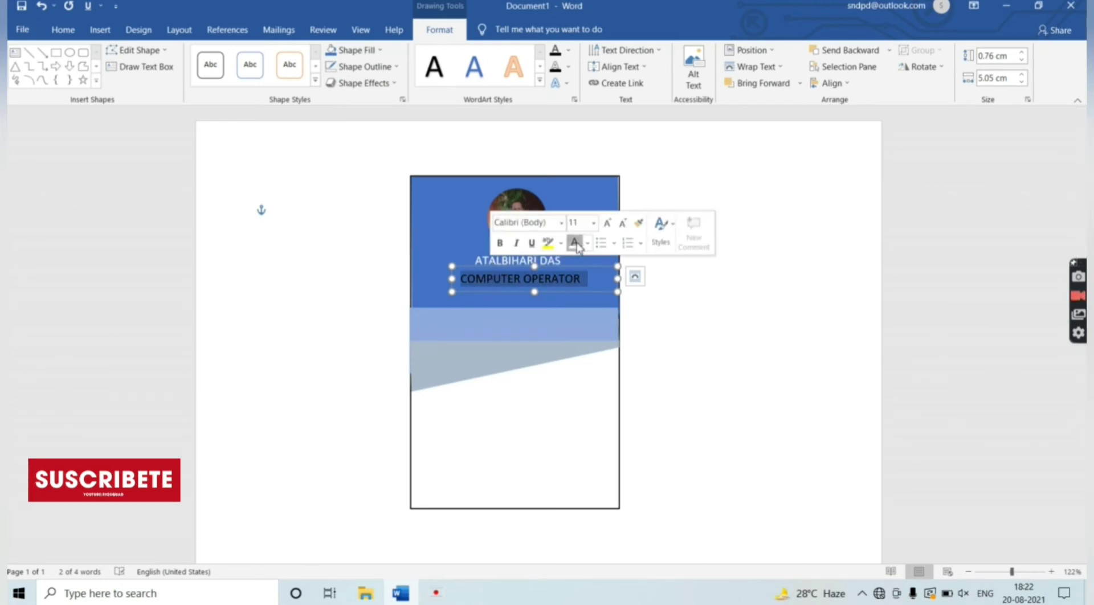
click(578, 245)
click(569, 342)
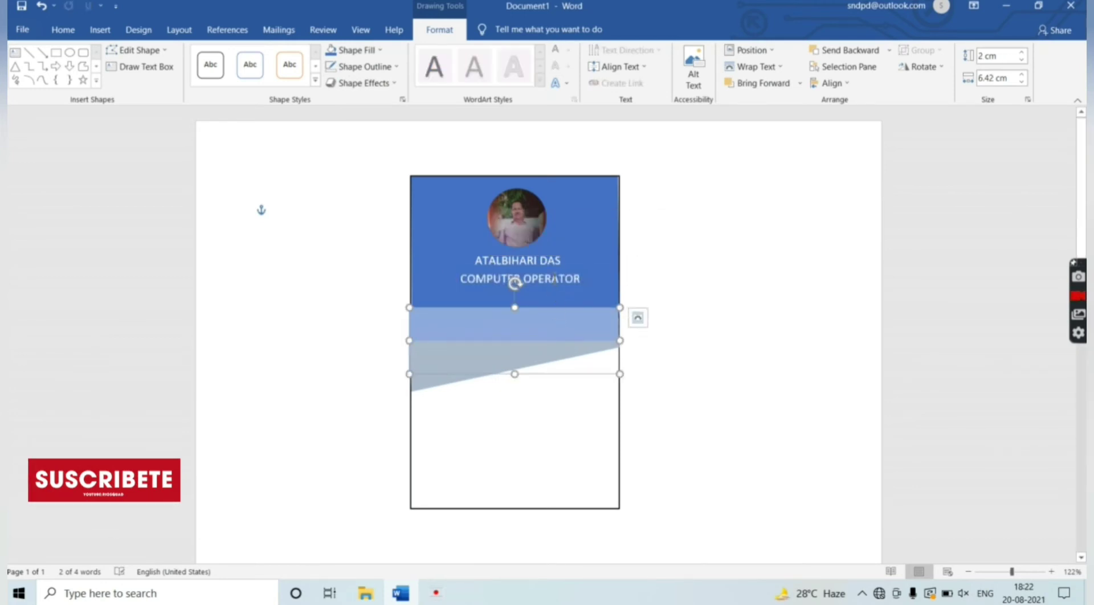
click(568, 271)
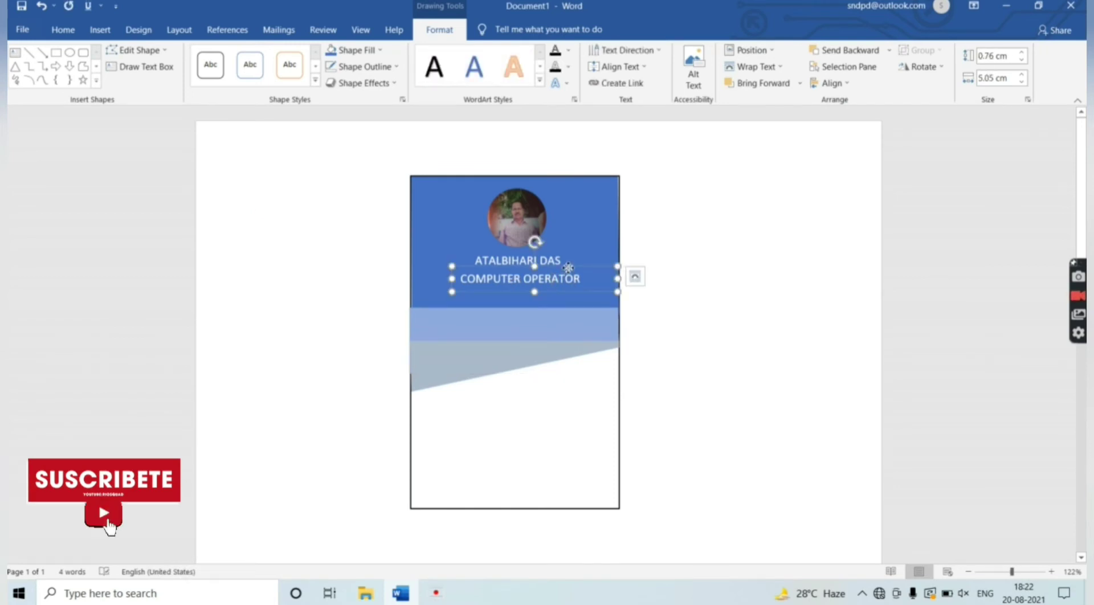
drag(569, 267, 568, 269)
click(100, 29)
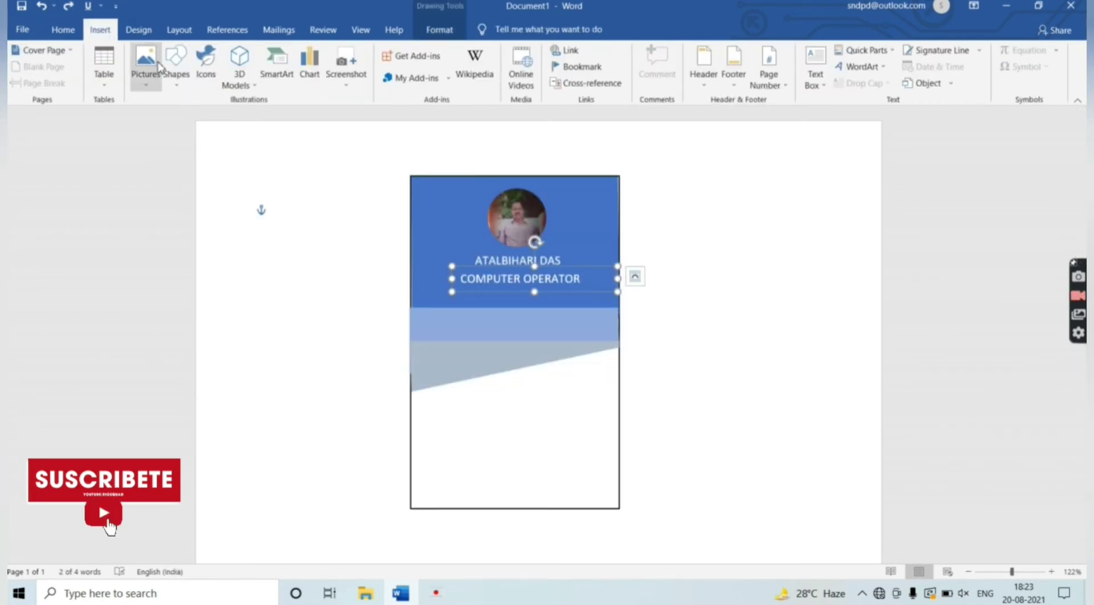
Draw a 3.94 cm-wide text box below the grey band and type 'Id no.' in it
click(172, 73)
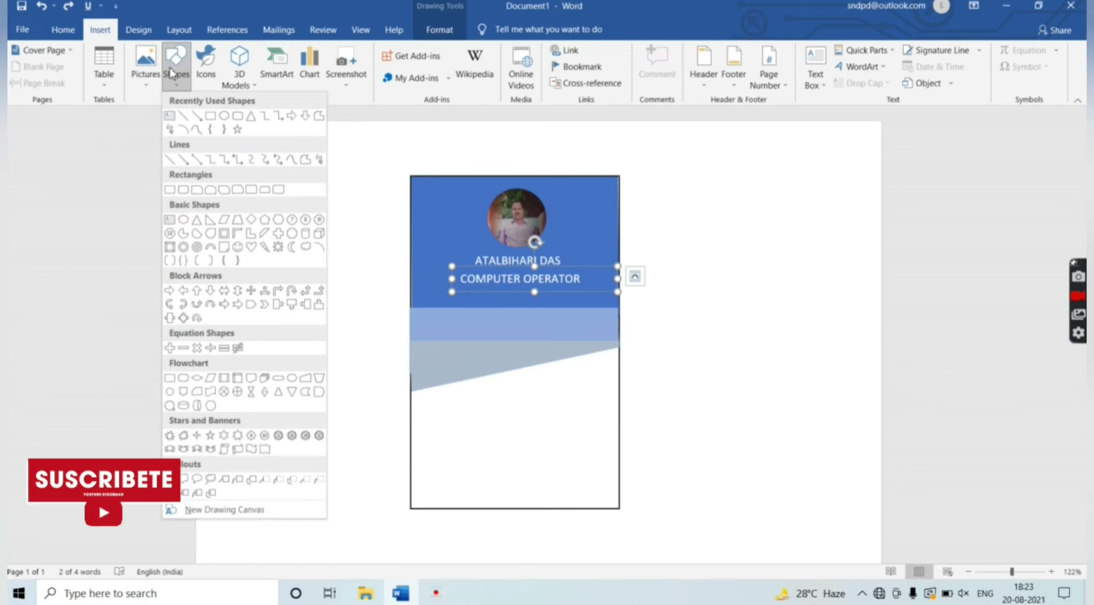
click(170, 116)
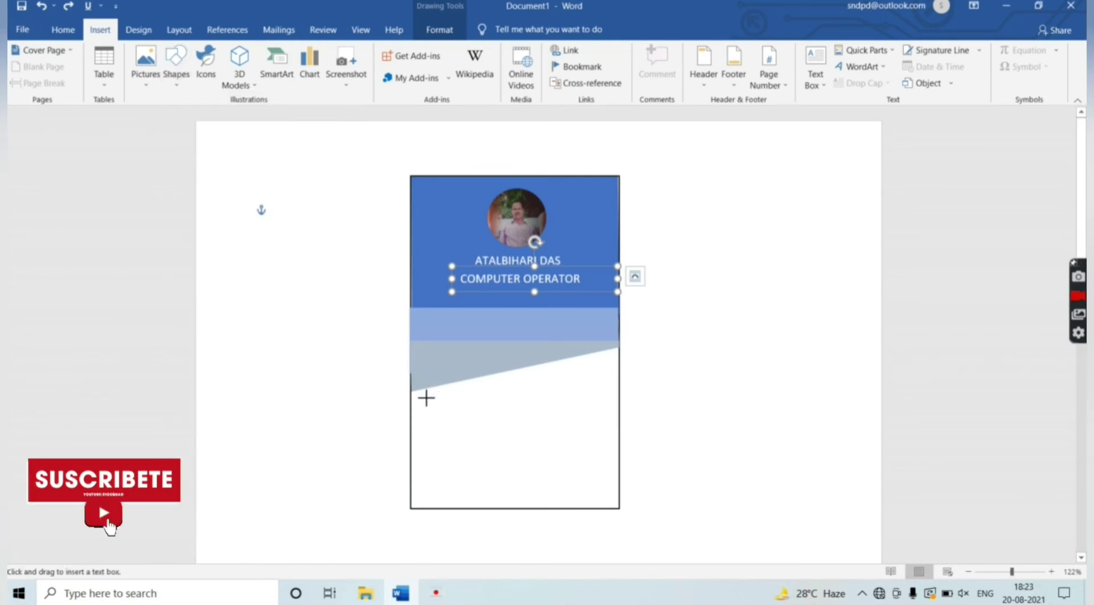
drag(426, 398, 553, 418)
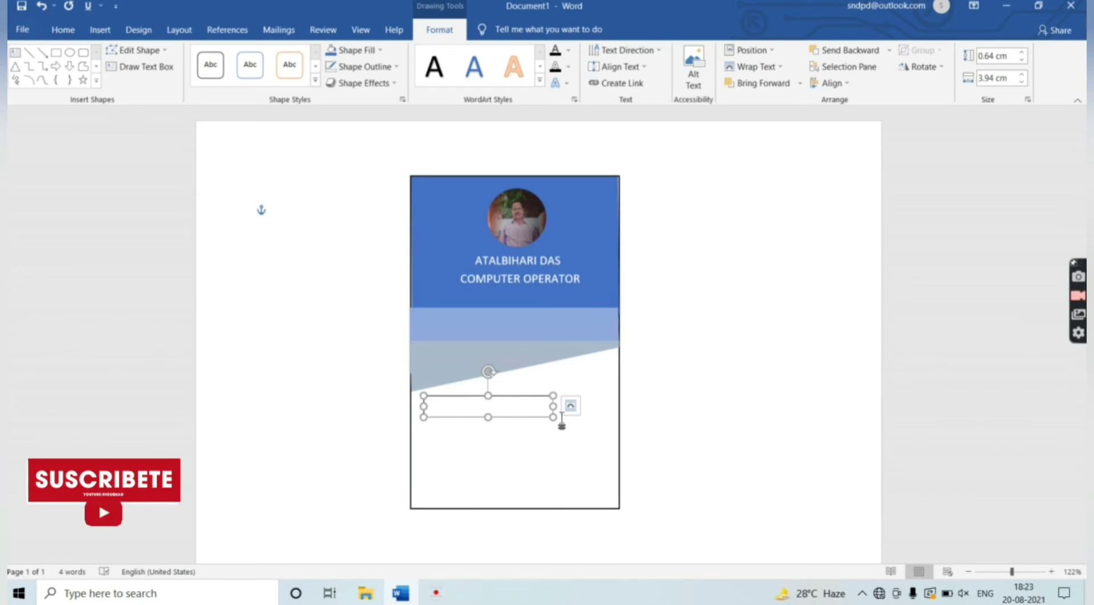
text(I)
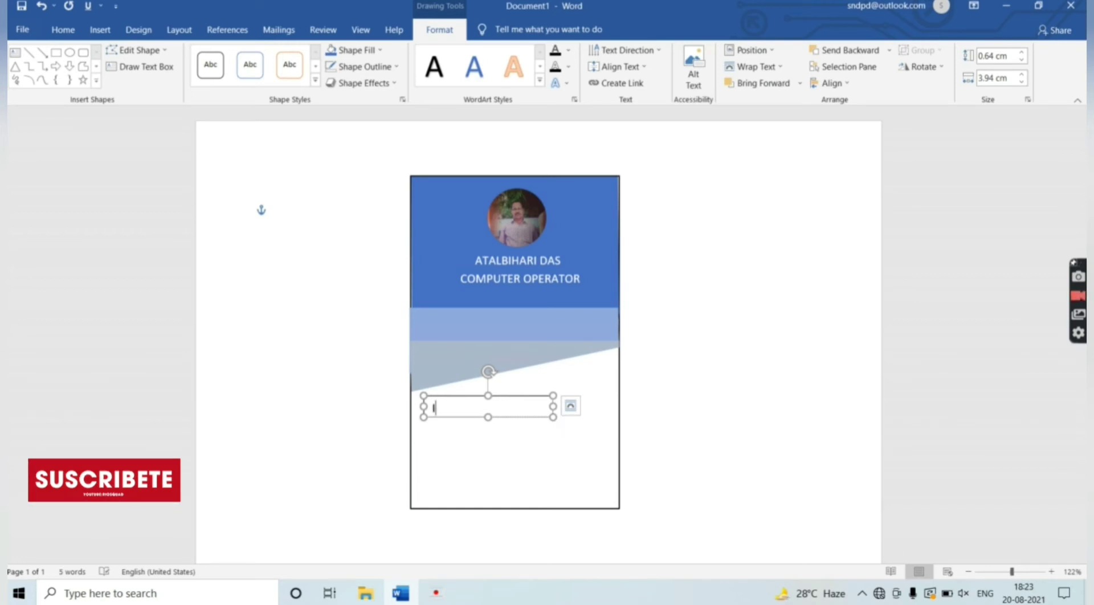
text(d)
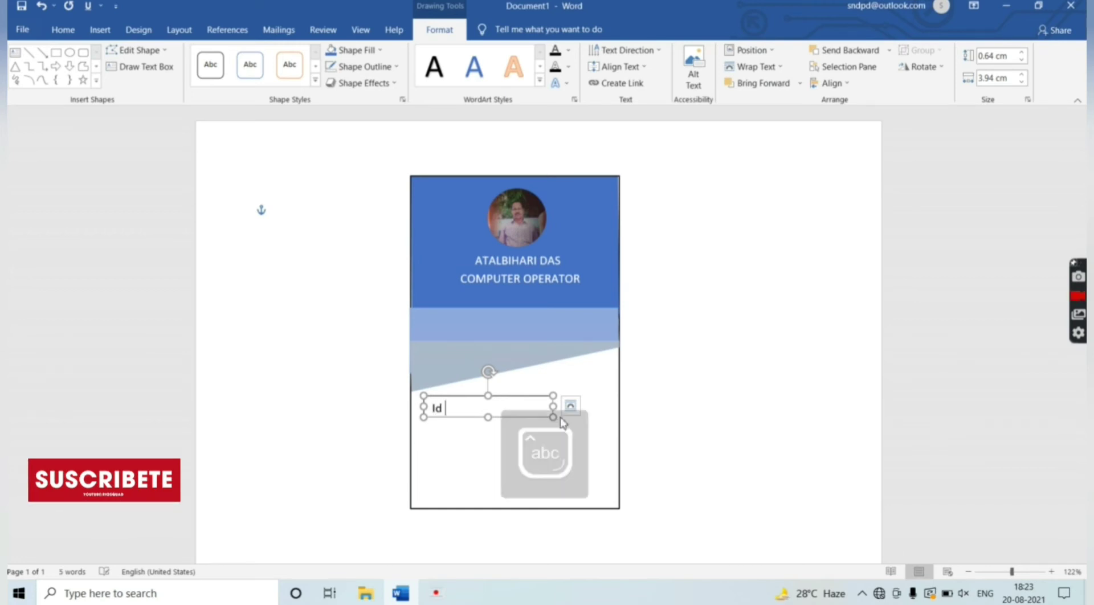
text( no.    : 01240)
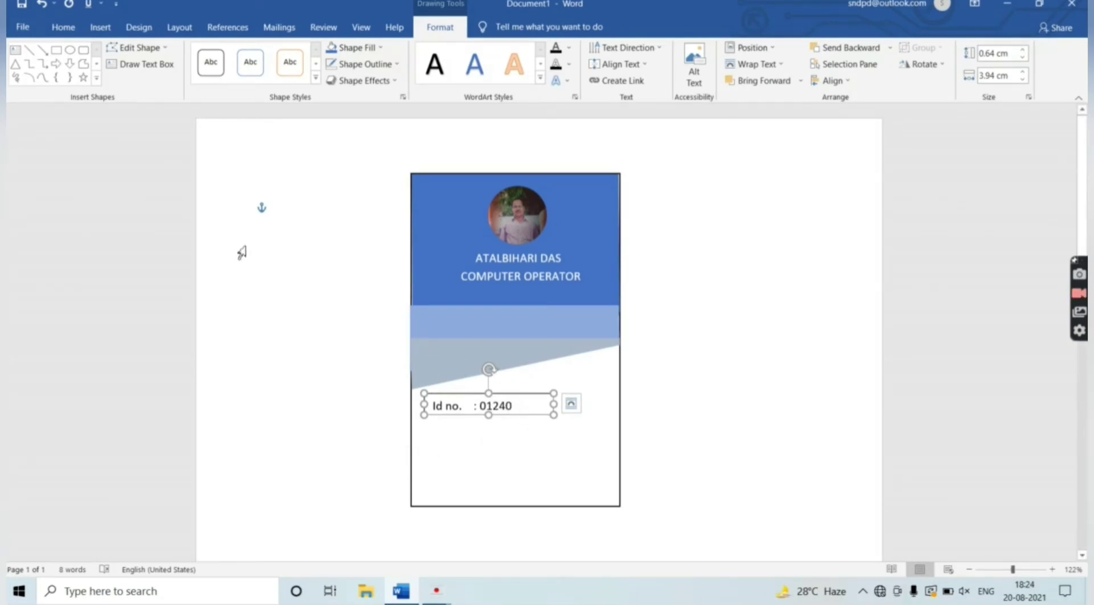
Add a text box under the Id no. line reading 'Dept : Account'
click(100, 28)
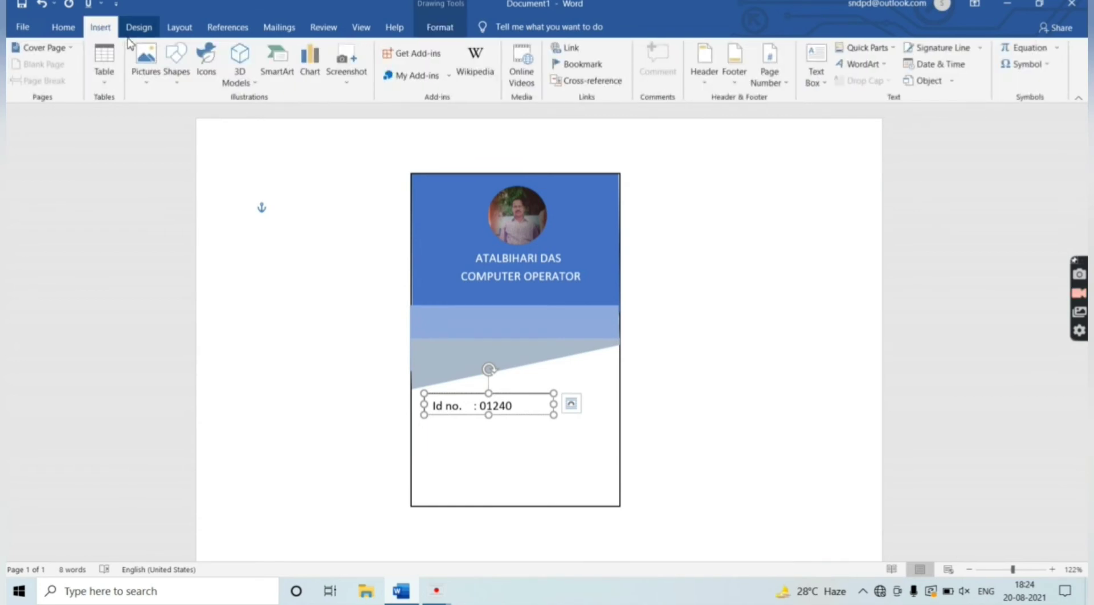
click(188, 65)
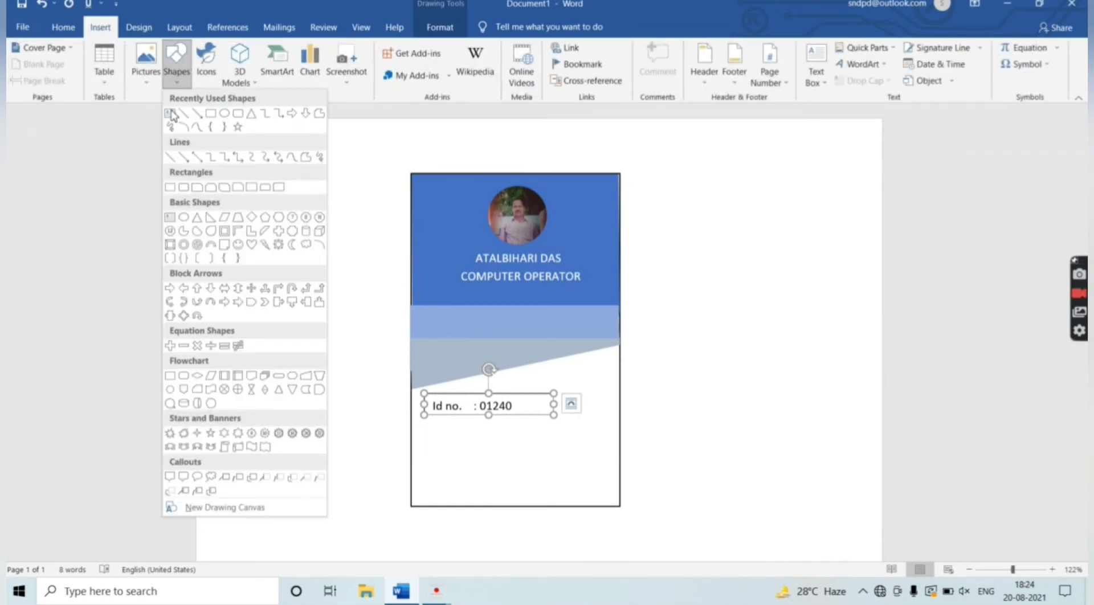
click(171, 117)
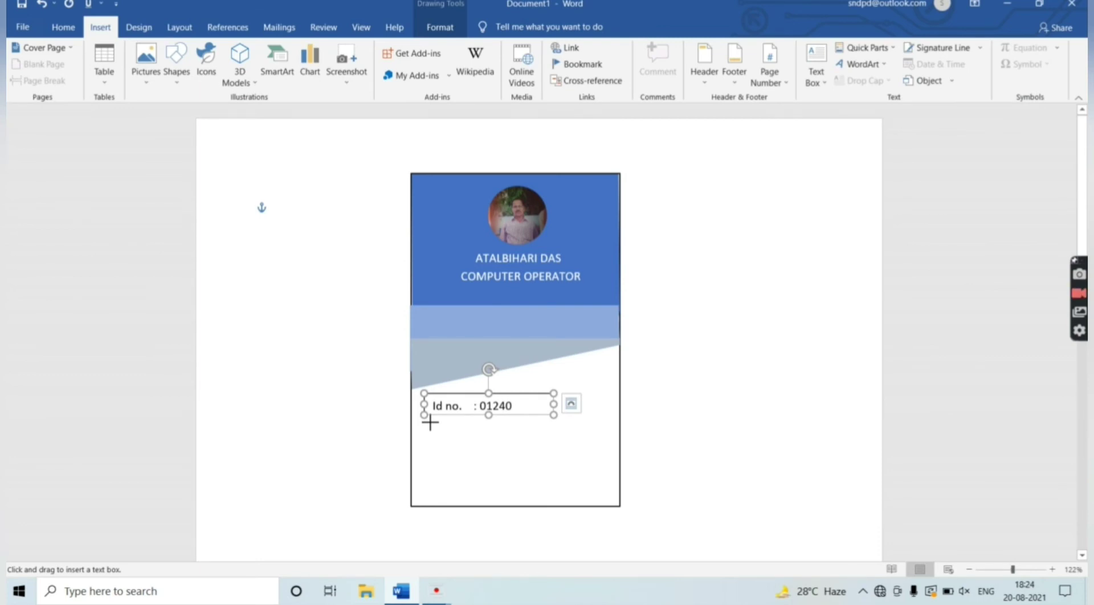
drag(428, 421, 557, 445)
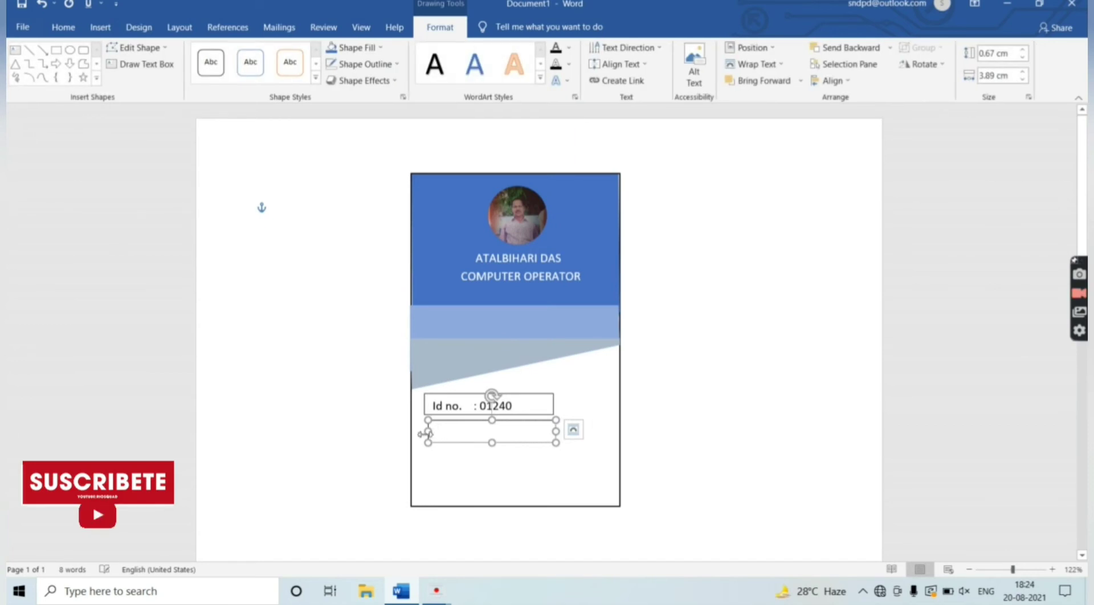
drag(428, 432, 424, 432)
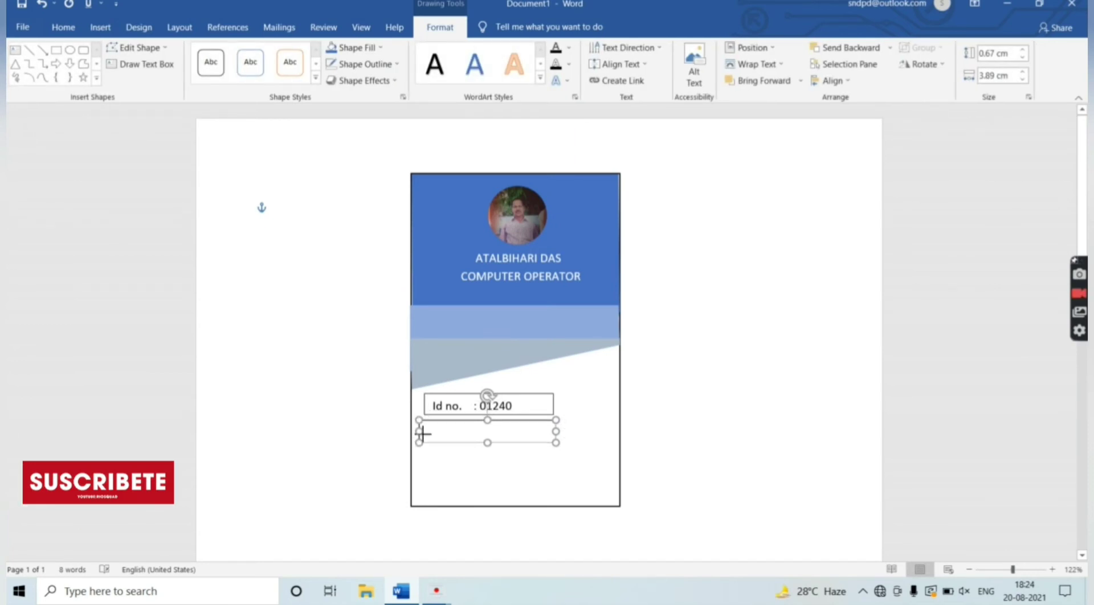
click(453, 436)
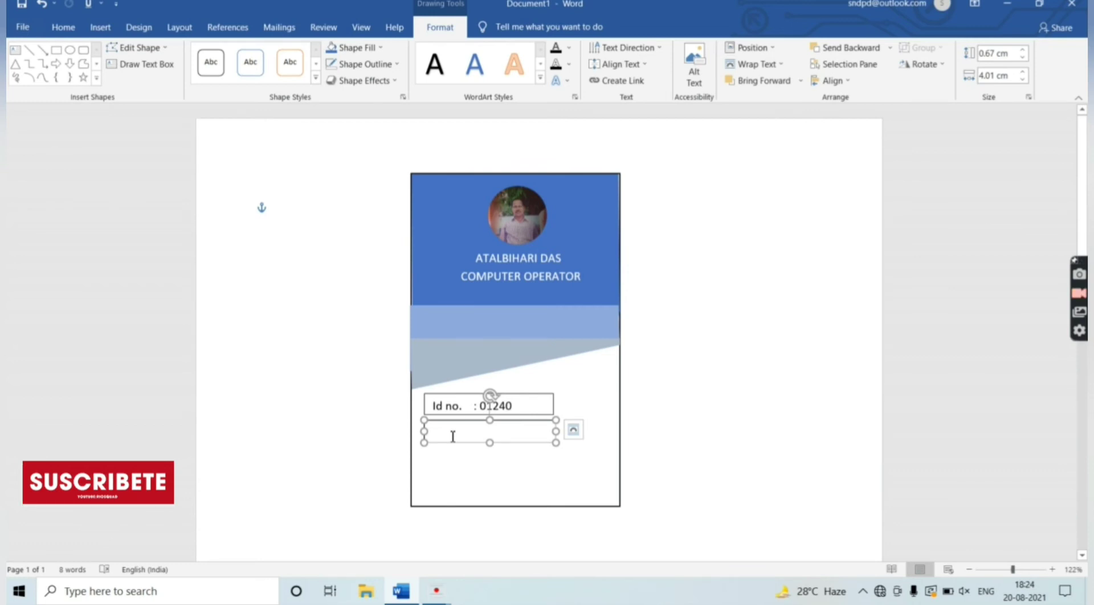
text(De)
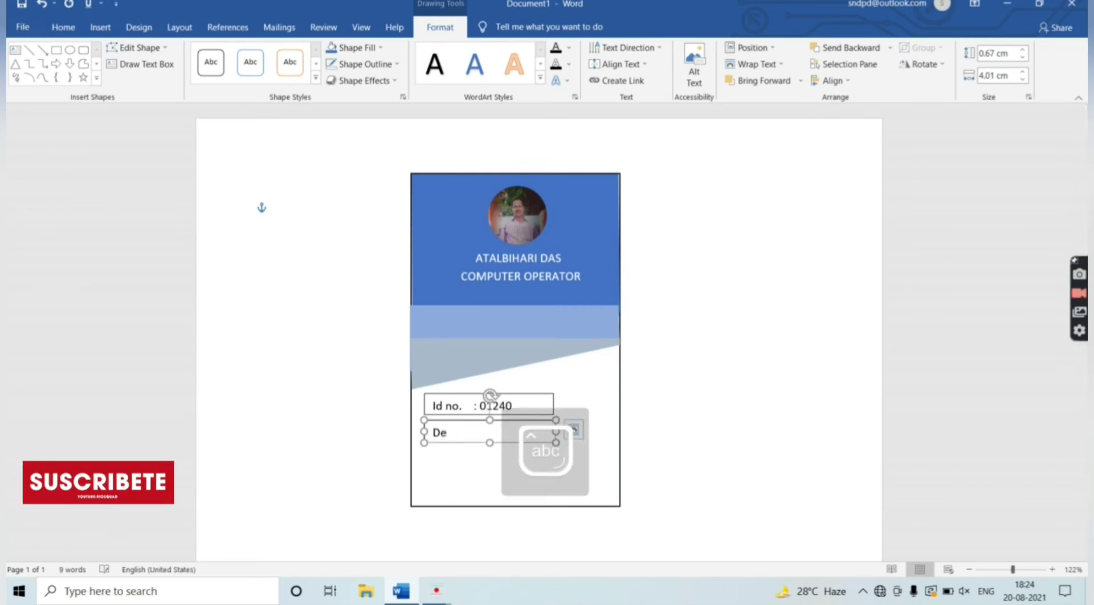
text(pt)
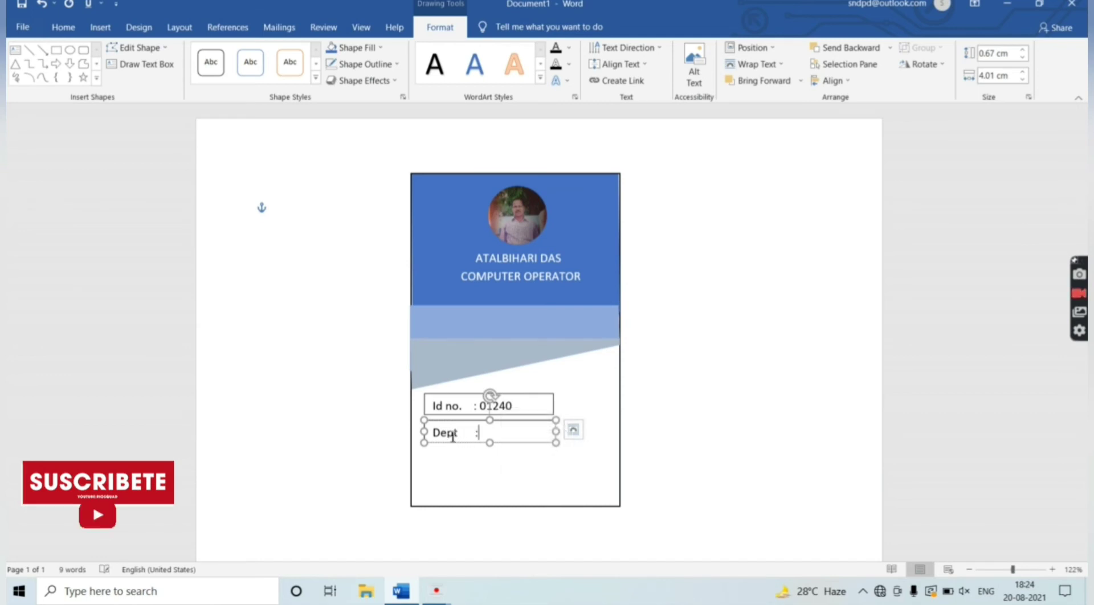
text(    : )
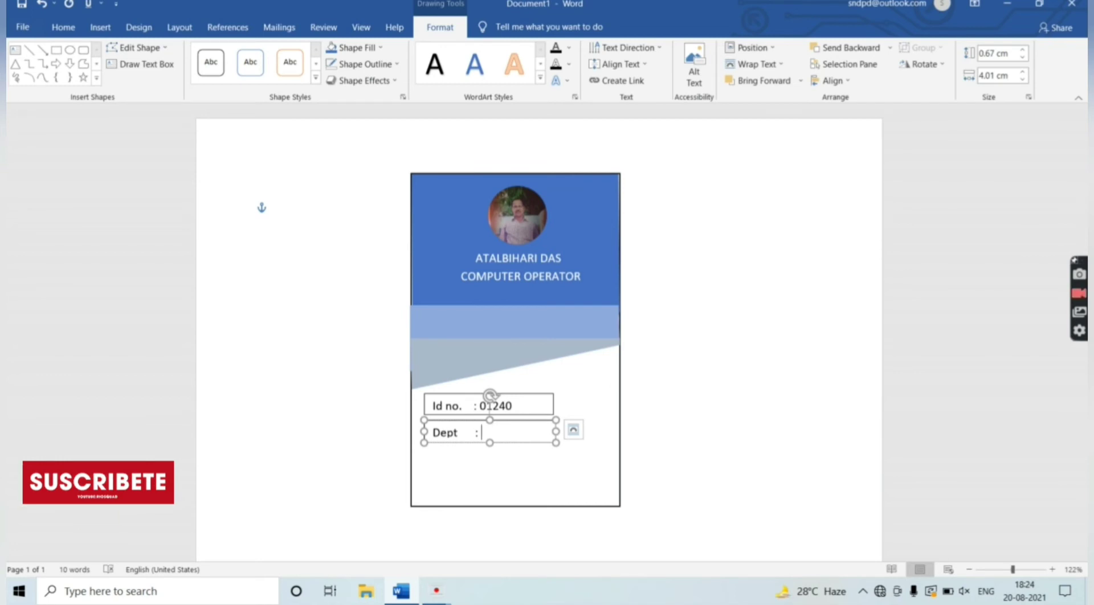
text(A)
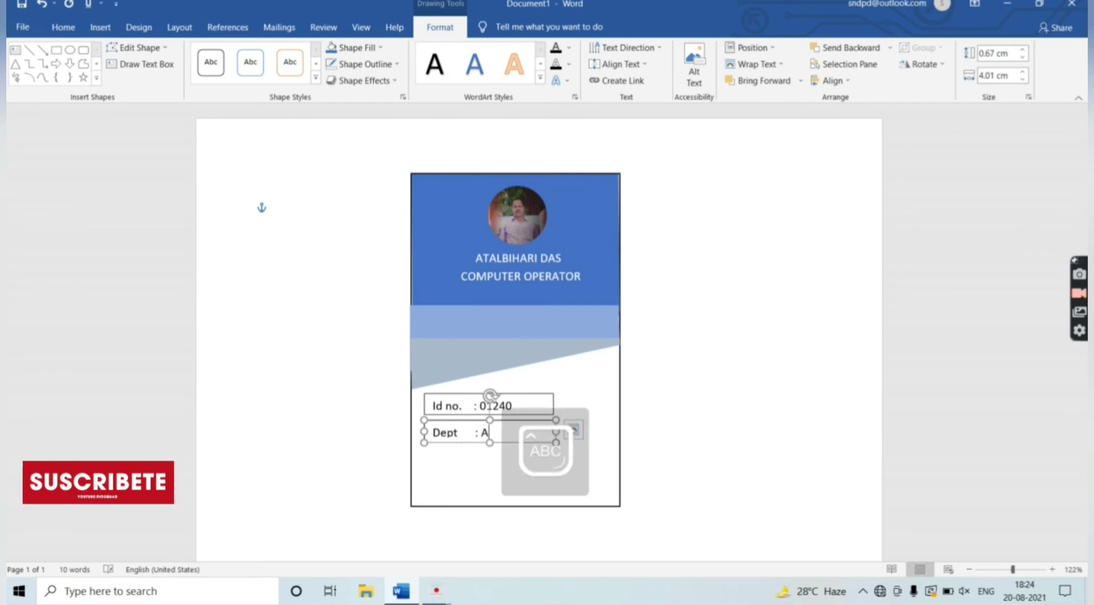
text(cc)
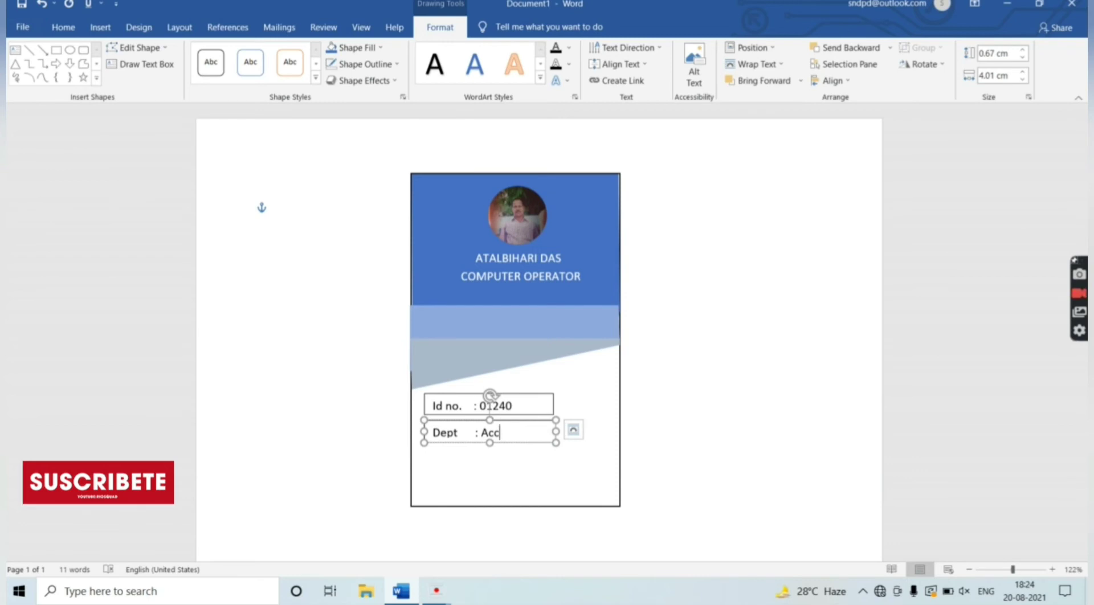
text(ount)
Remove the outlines from the Dept and Id no. boxes and align Dept under Id no
click(370, 64)
click(366, 188)
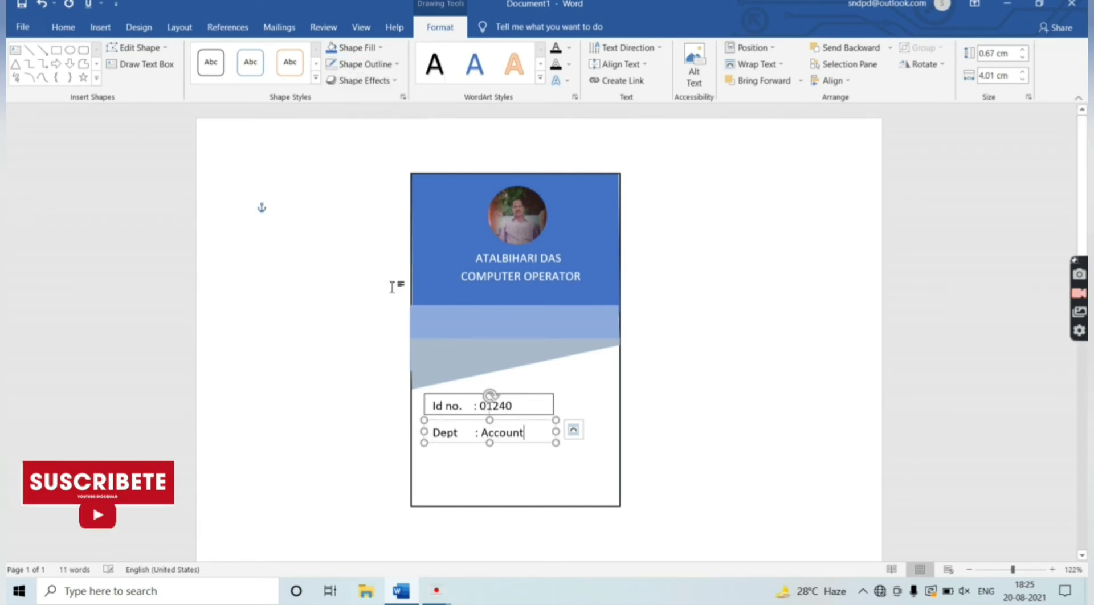
click(464, 406)
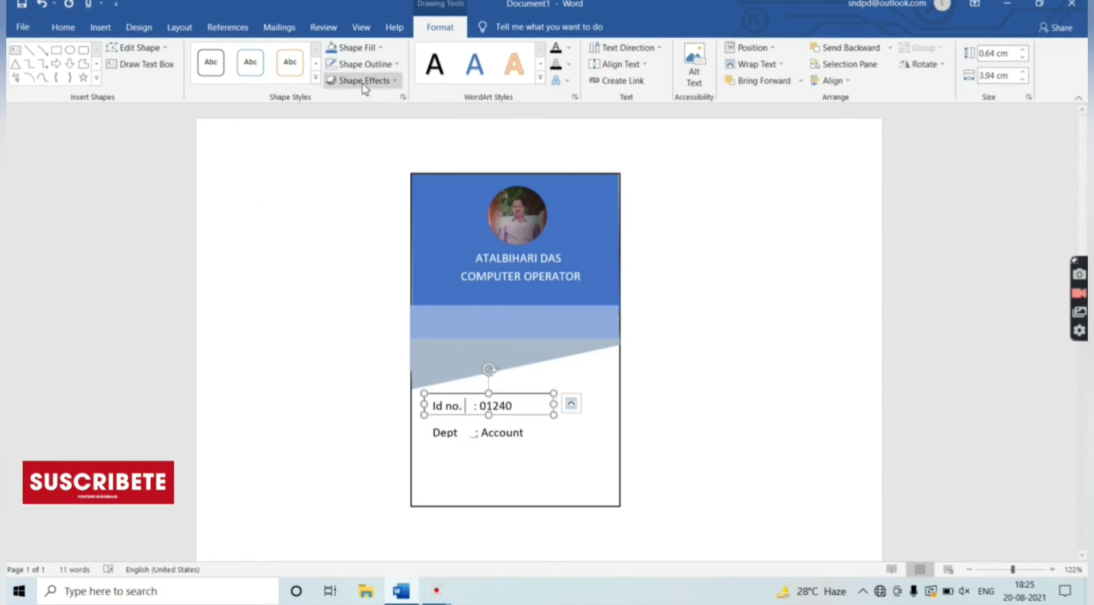
click(369, 65)
click(366, 189)
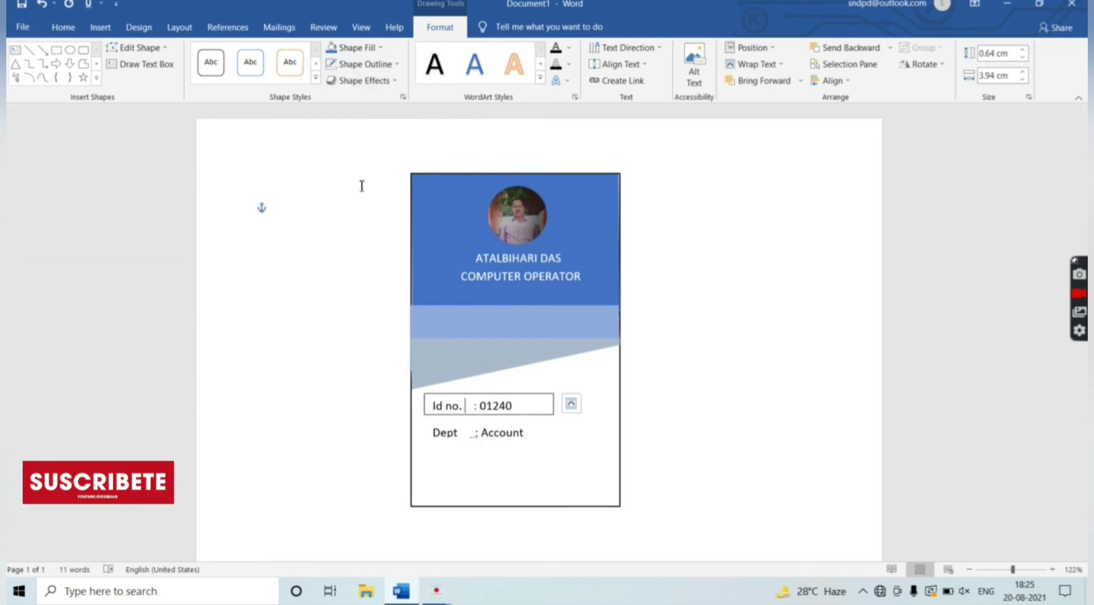
click(525, 434)
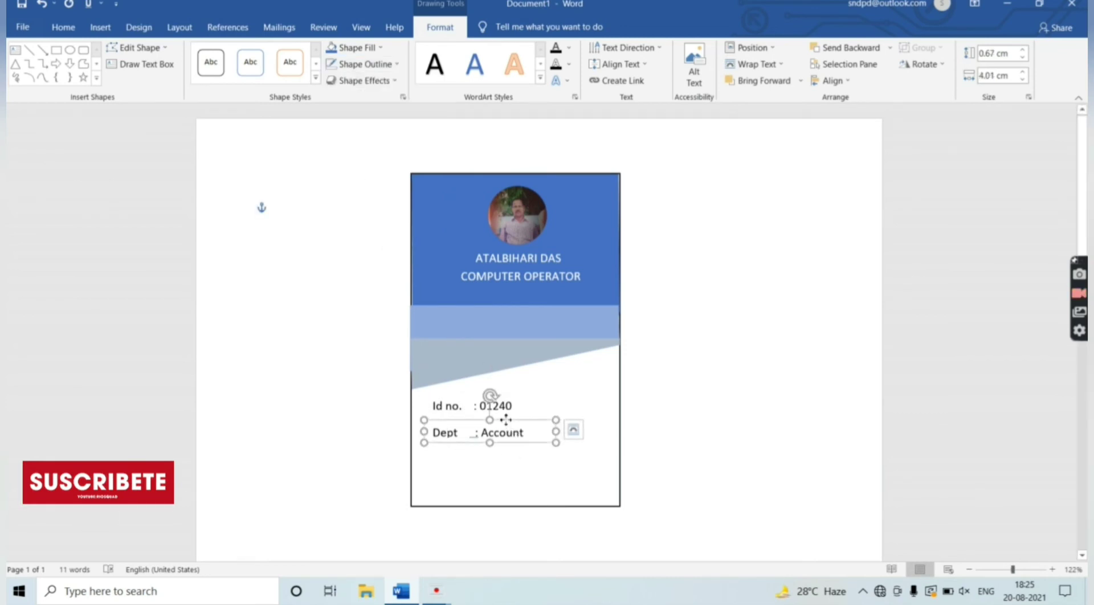
drag(506, 421, 503, 414)
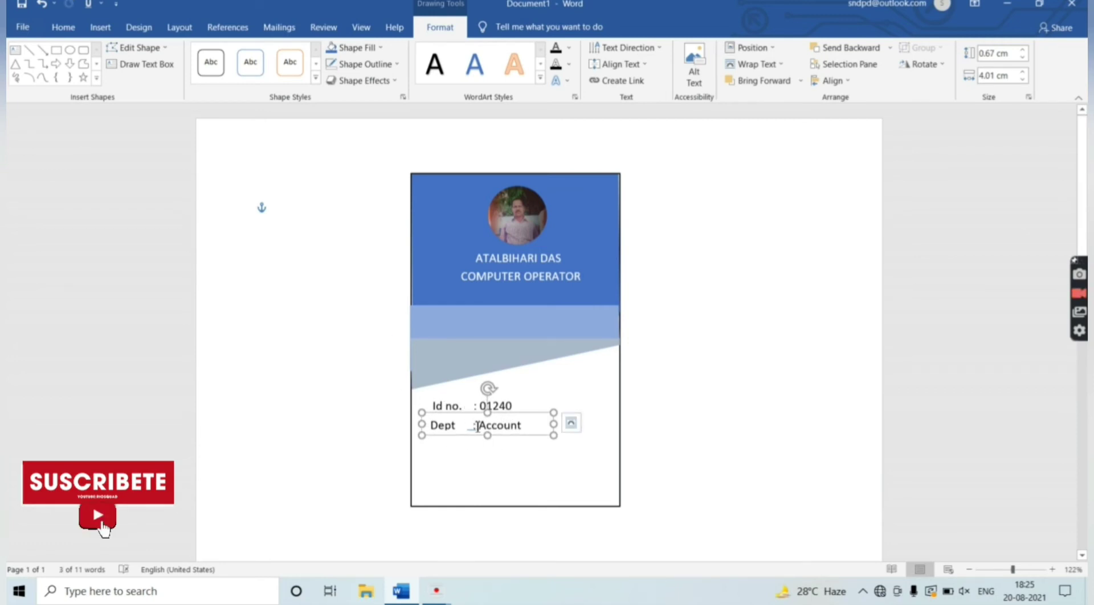
click(477, 425)
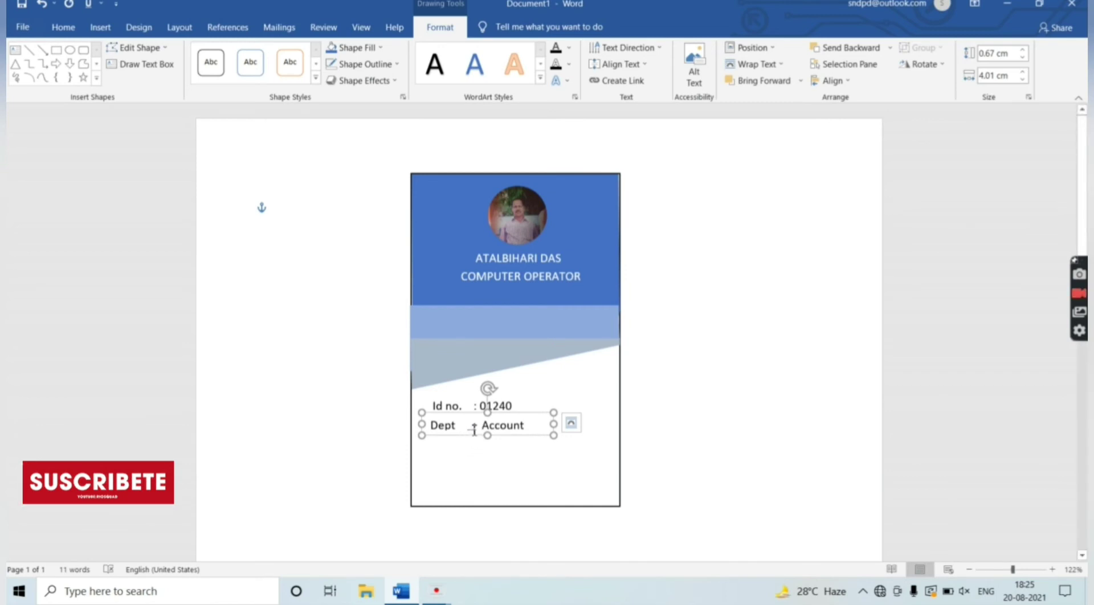
Remove the extra space before Account and draw a new text box below Dept
key(BackSpace)
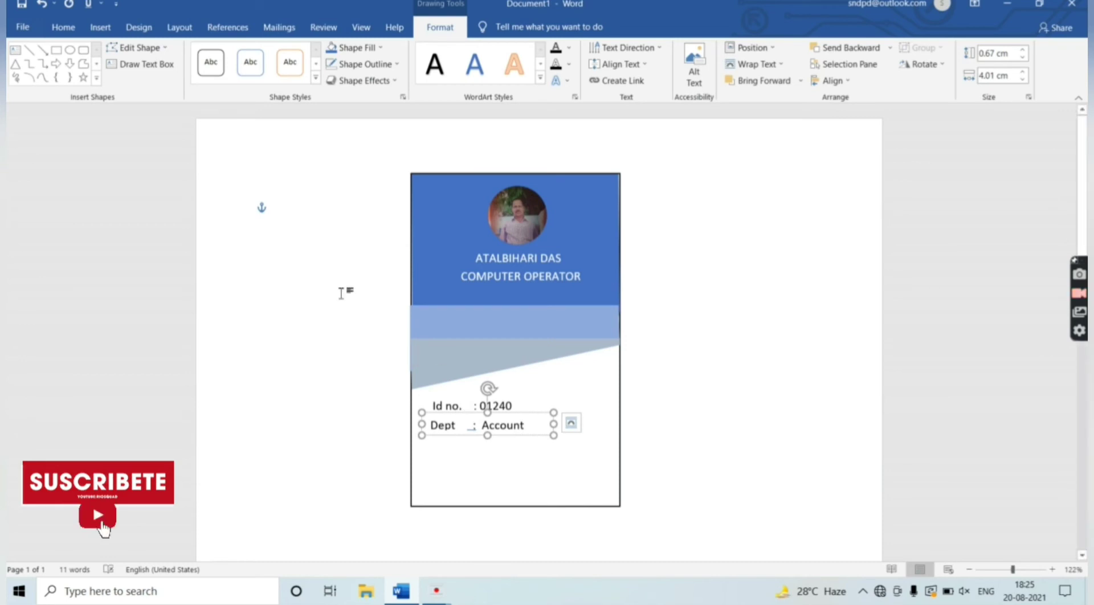
click(100, 27)
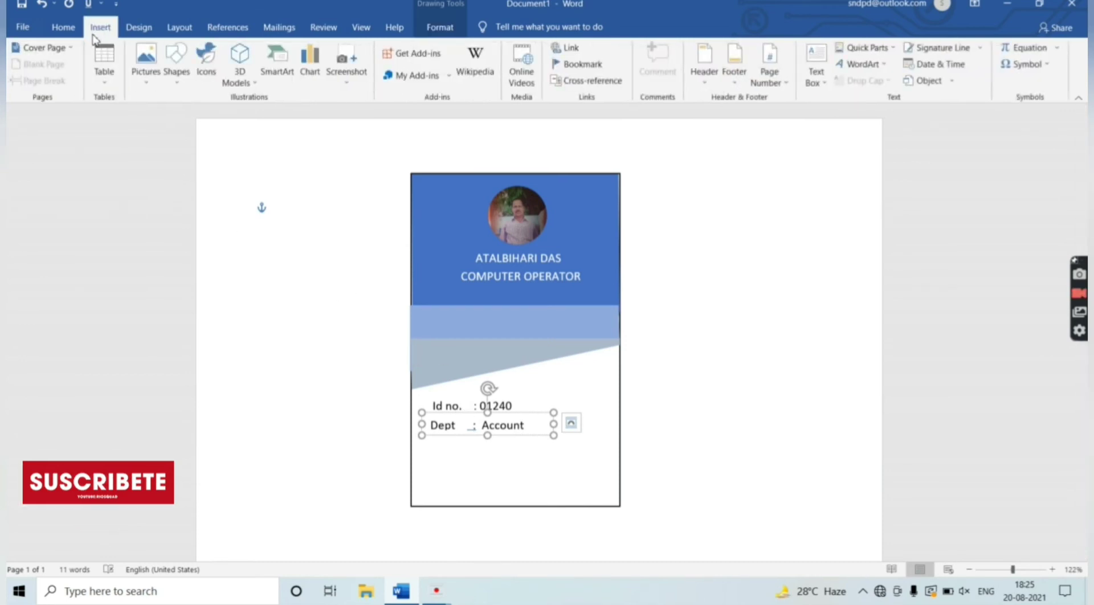
click(174, 59)
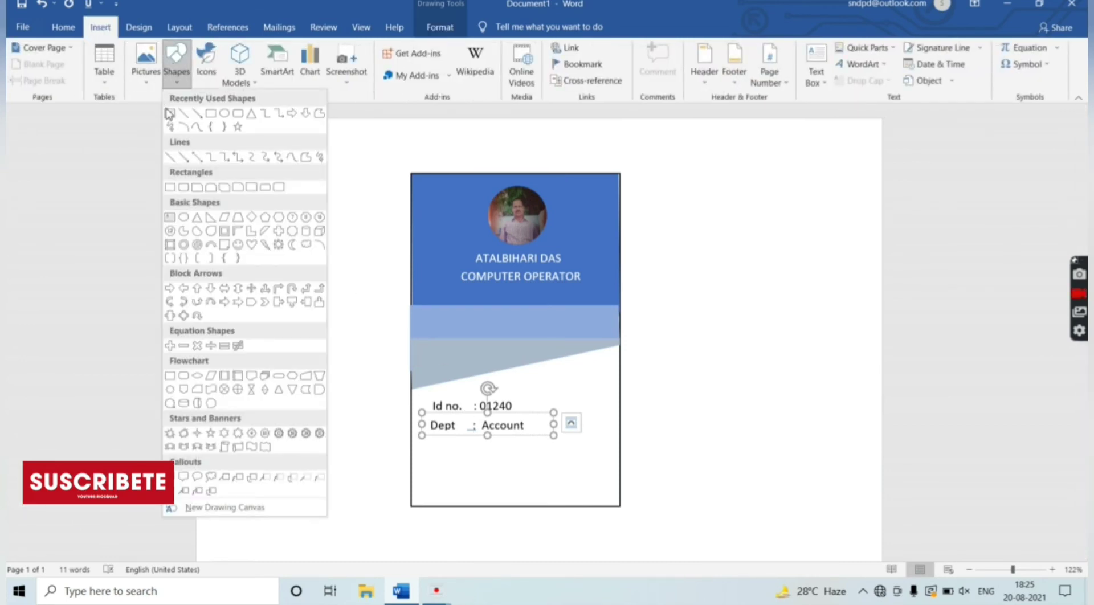
click(169, 117)
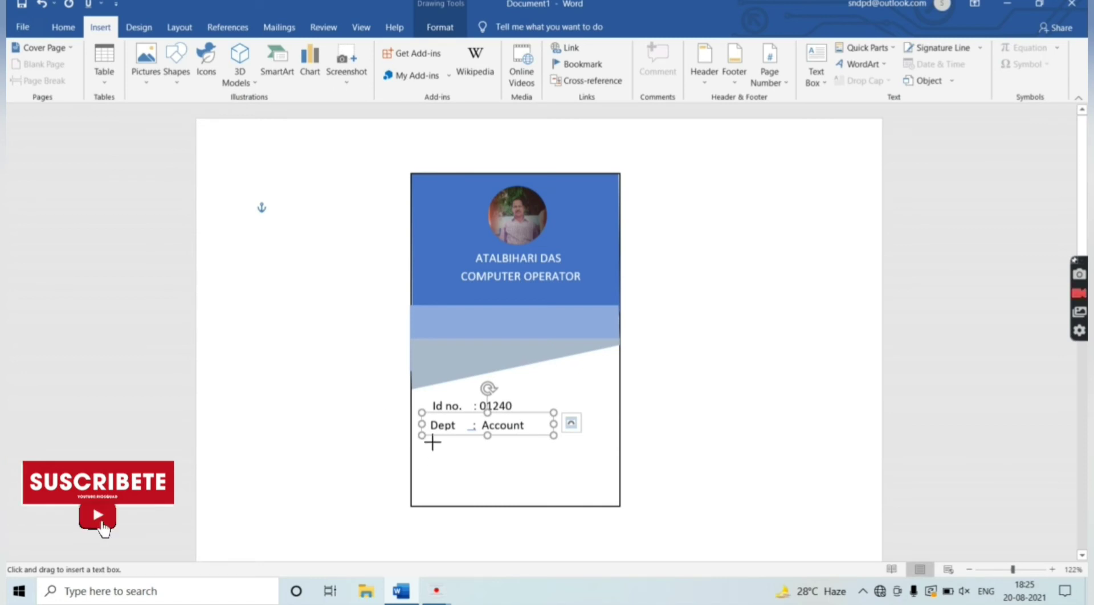
drag(430, 440, 556, 461)
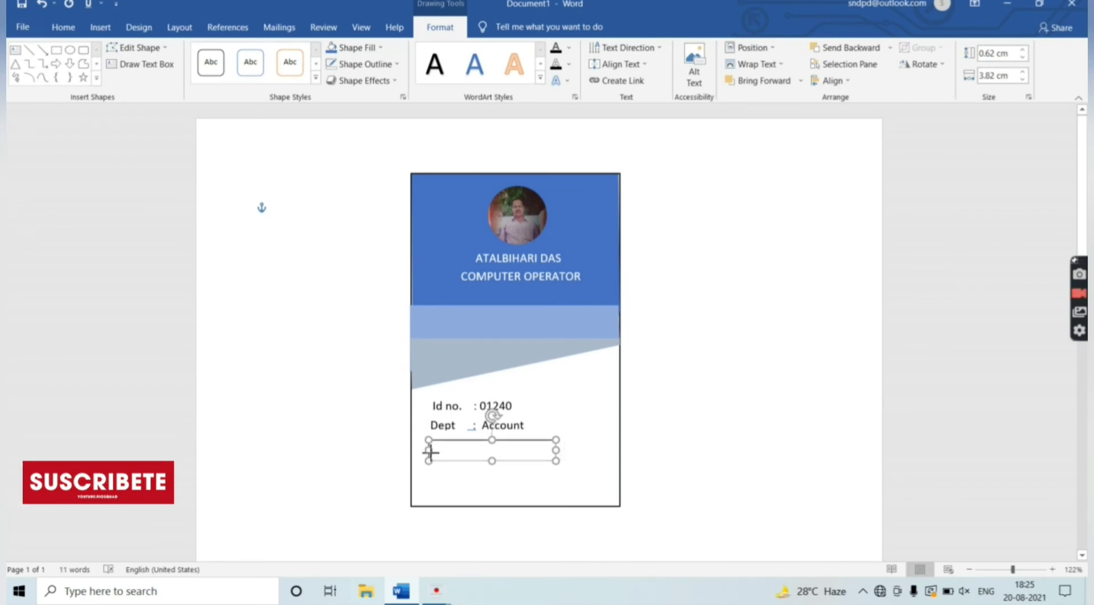
click(431, 450)
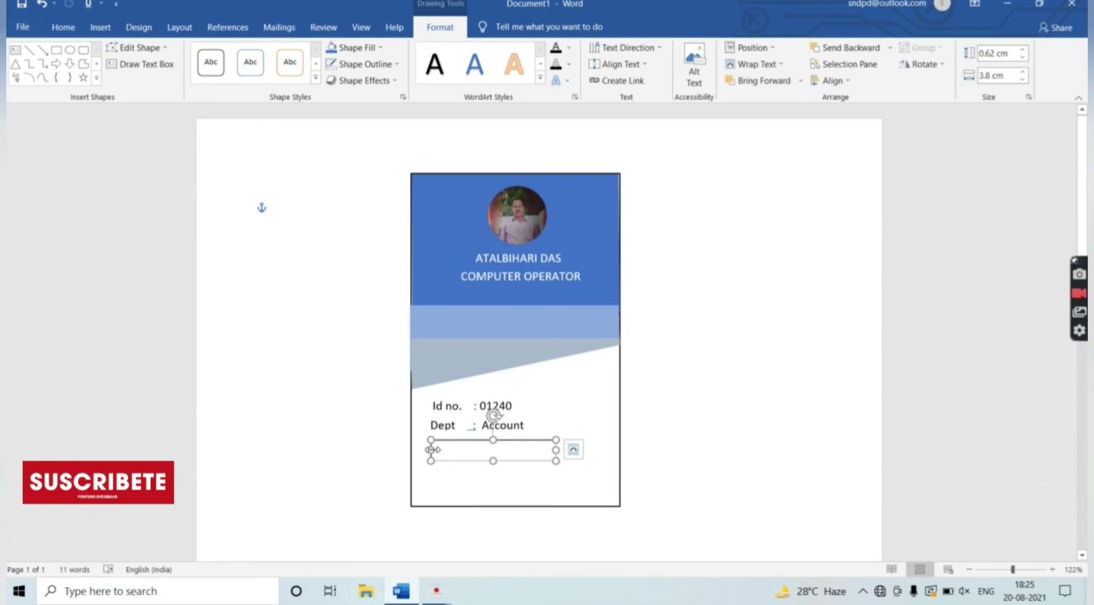
Type the 'E Id :' label followed by a sample e-mail address
key(Caps_Lock)
text(E)
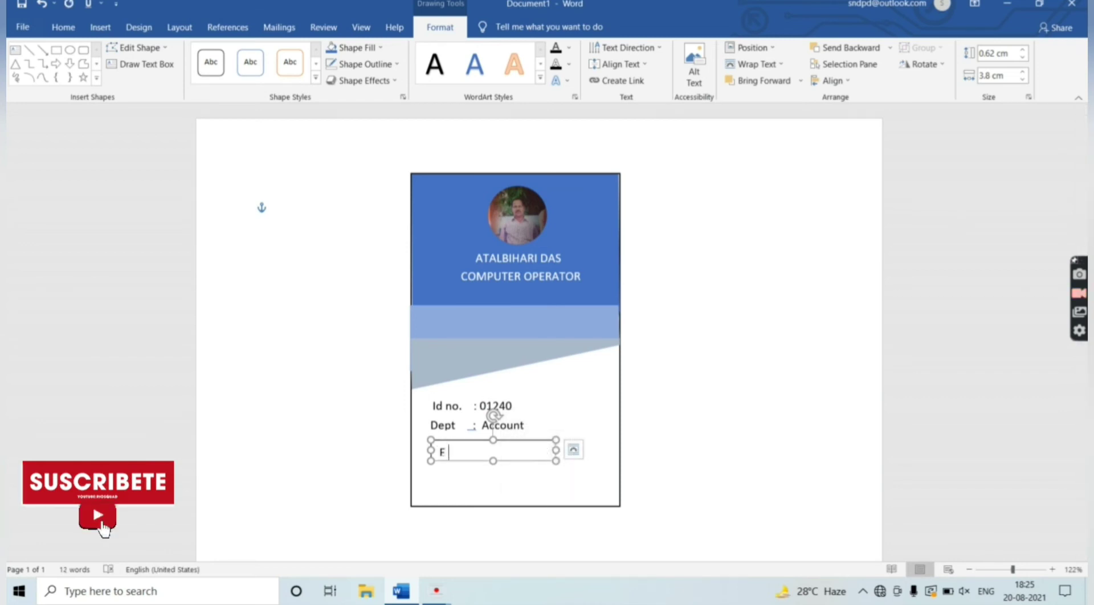
key(Caps_Lock)
text(d)
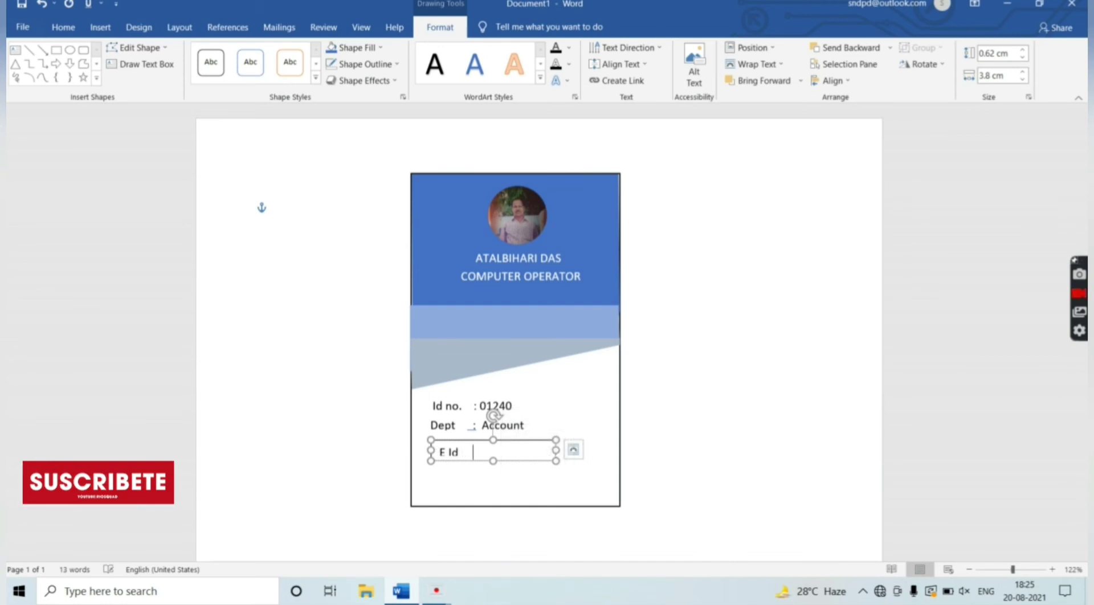
key(Tab)
text(:)
text(@)
text(gmail.c)
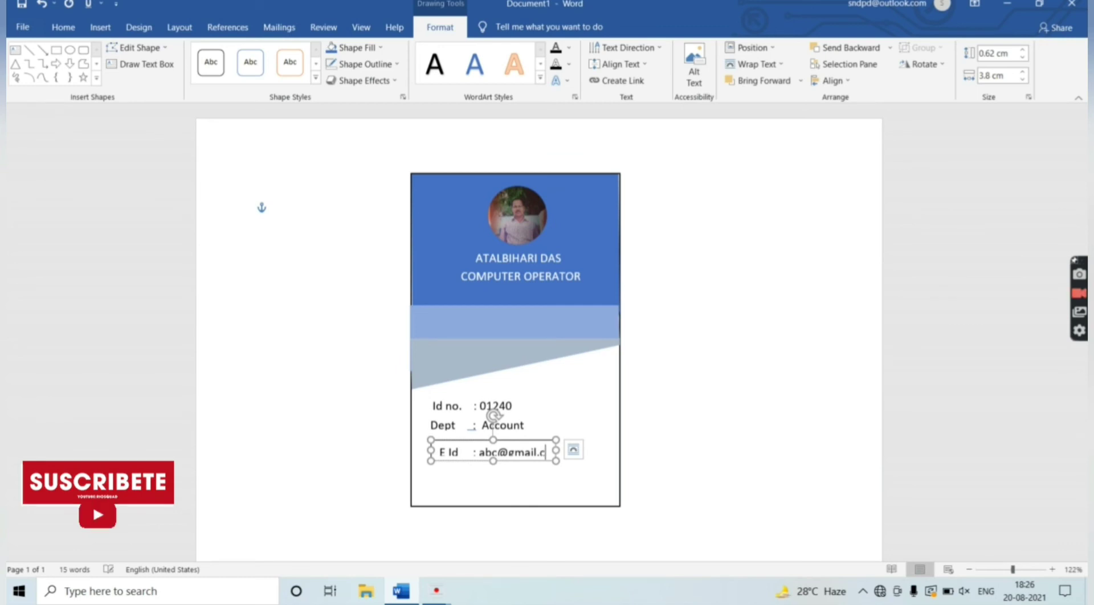
key(ctrl+z)
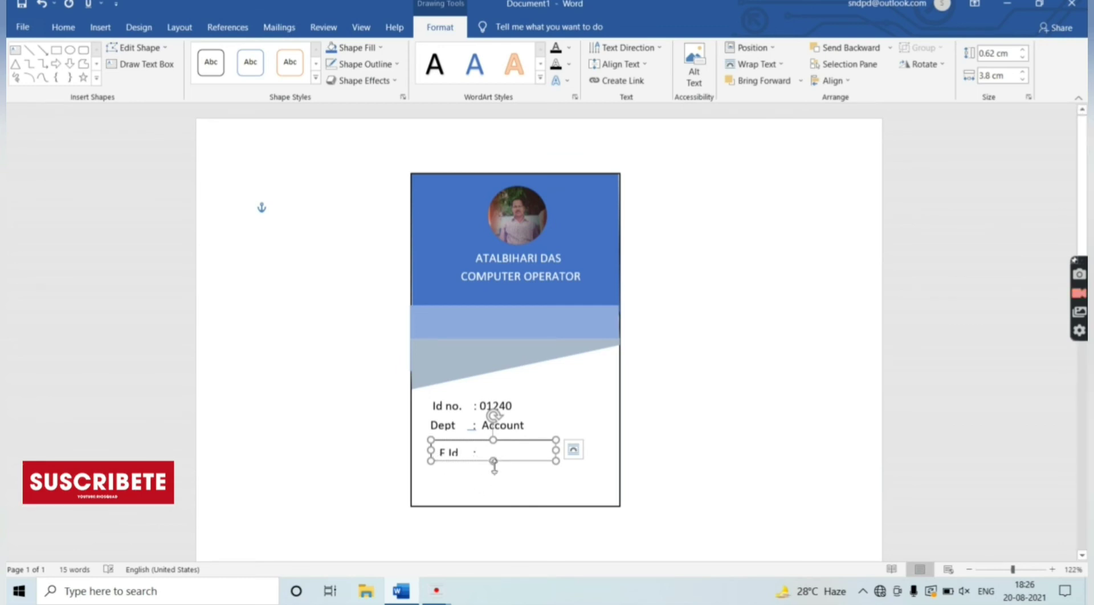
Resize the E Id box to 4.91 cm wide, remove its border, and align it under Dept
drag(495, 468, 494, 479)
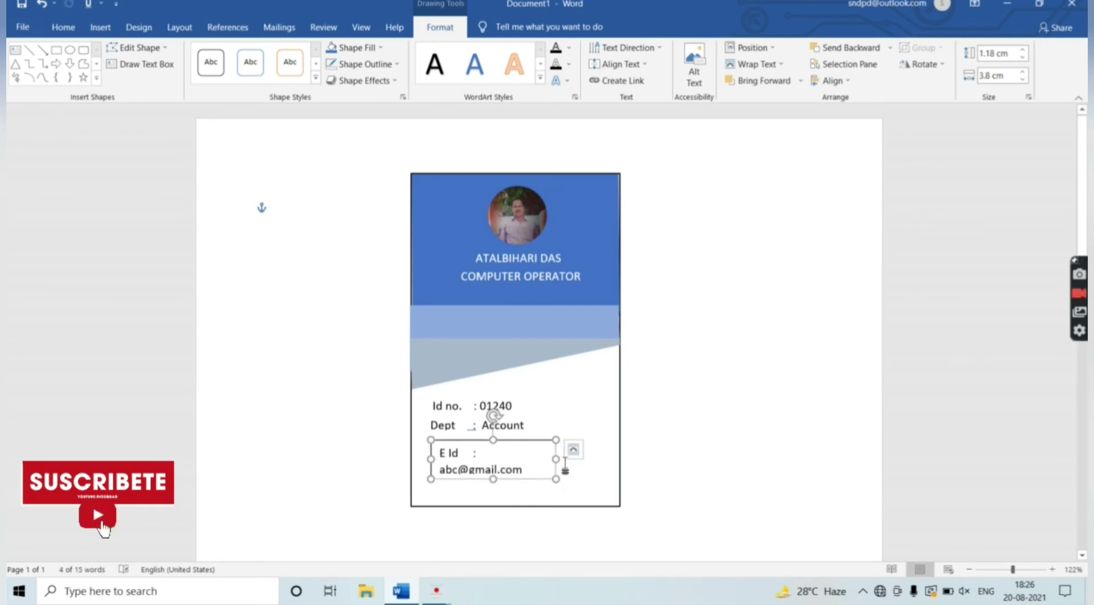
drag(556, 458, 593, 458)
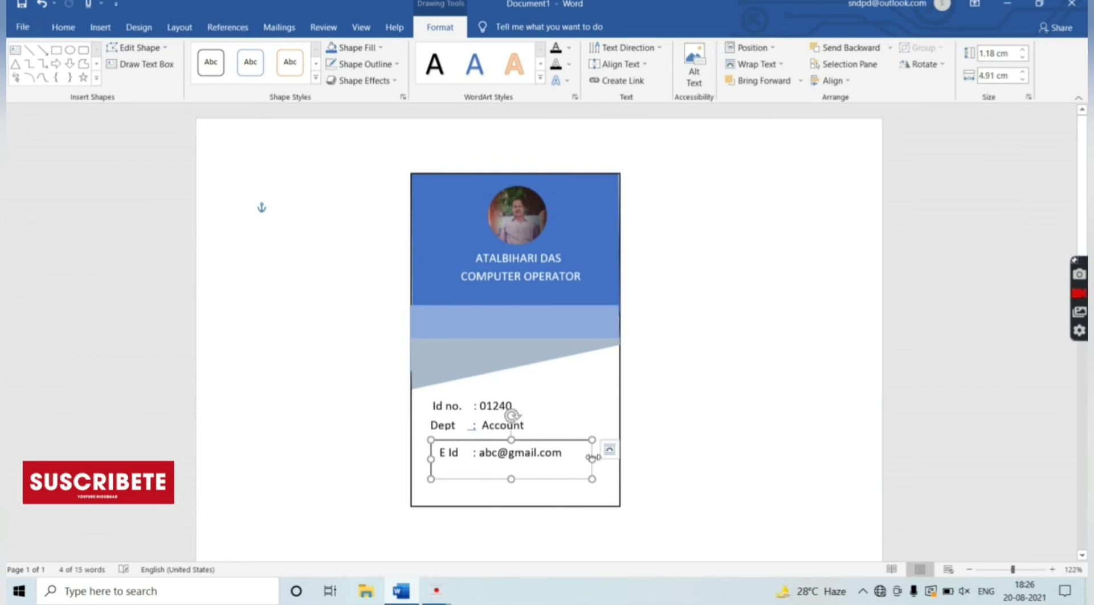
click(353, 64)
click(359, 189)
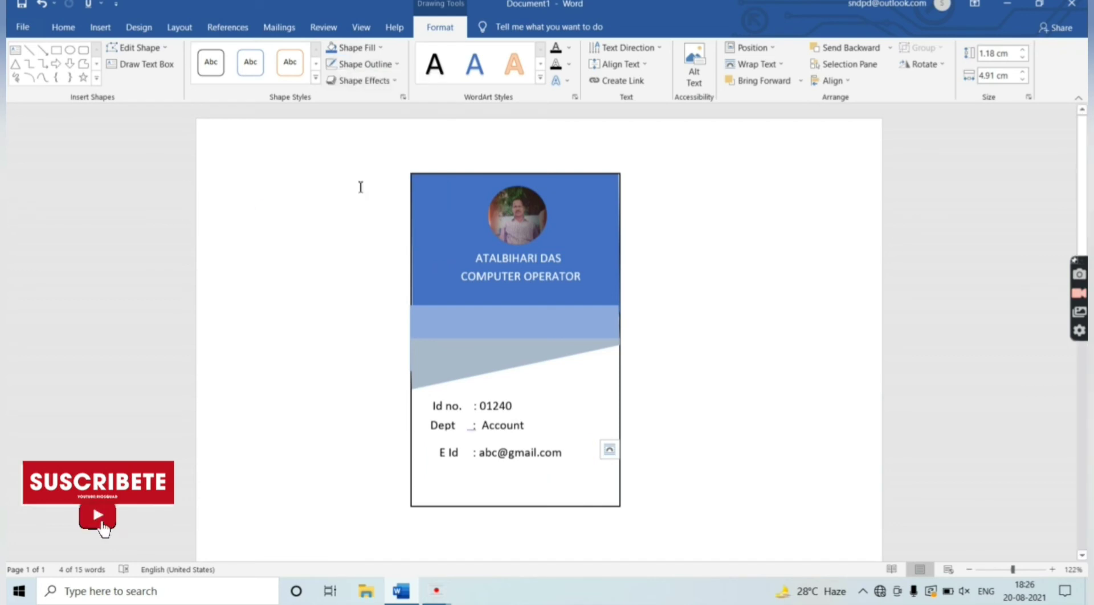
drag(477, 445, 470, 437)
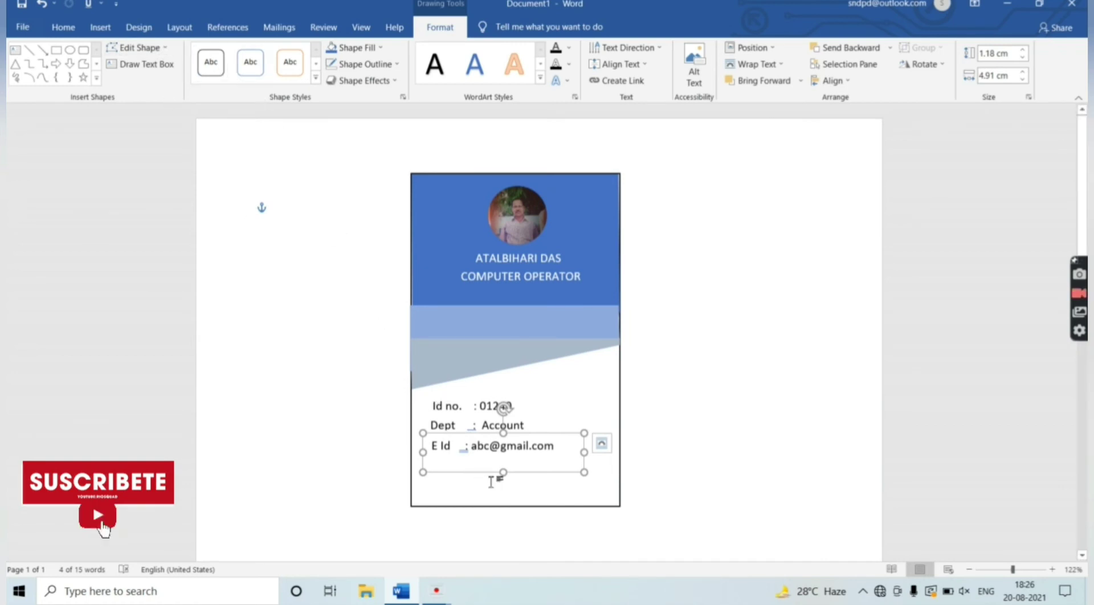
Add a 4.22 cm-wide bordered box below E Id with 'Ph no. :' and the cardholder's phone number
click(21, 51)
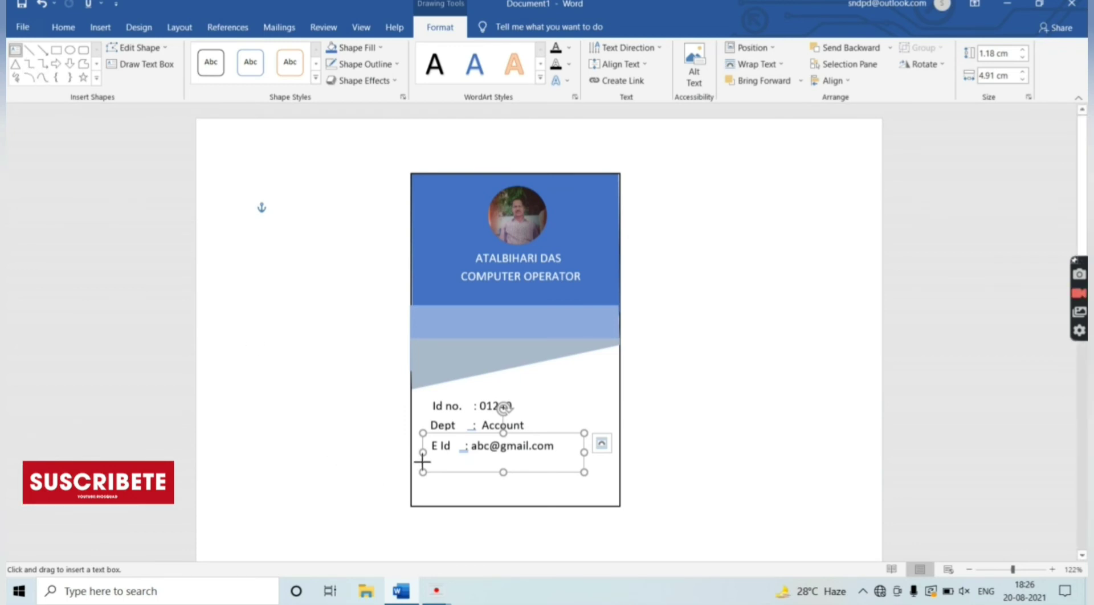
mouse_move(425, 459)
mouse_down()
mouse_move(525, 495)
mouse_move(567, 481)
mouse_up()
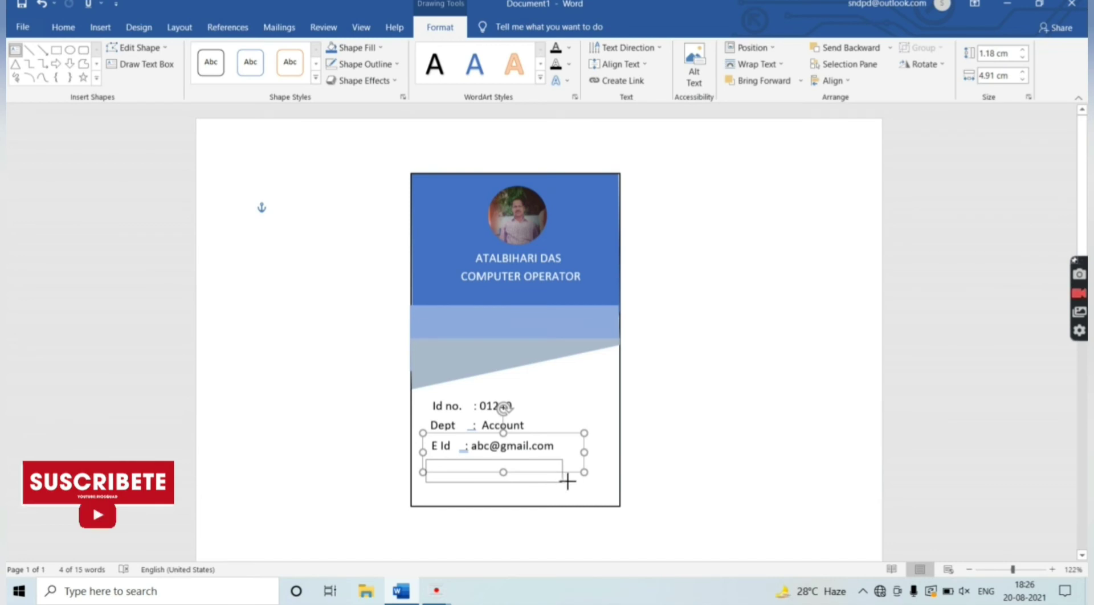
drag(568, 481, 564, 482)
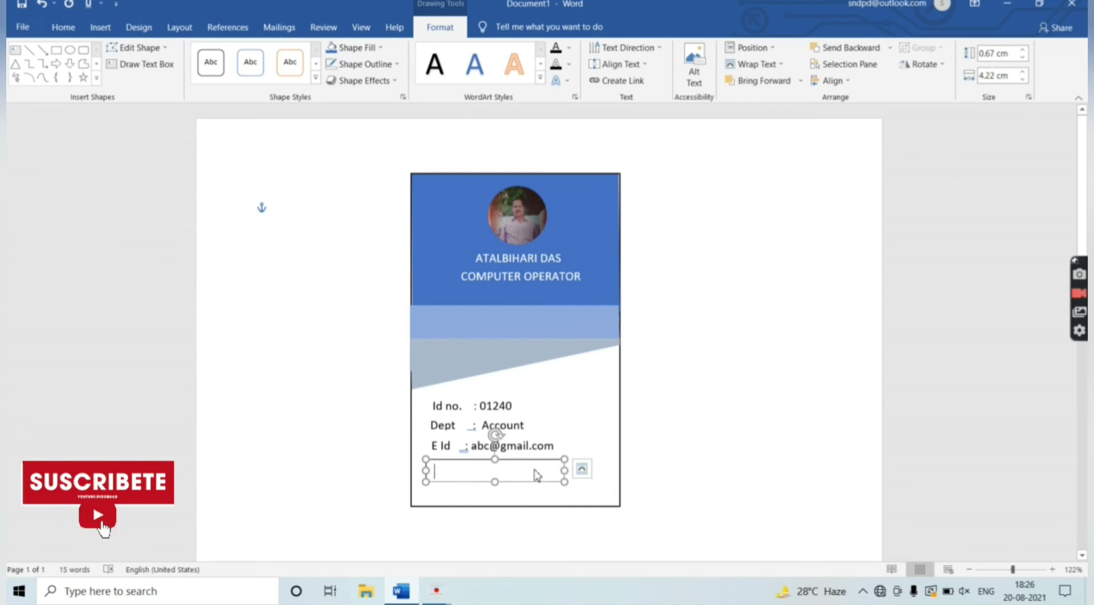
text(Ph )
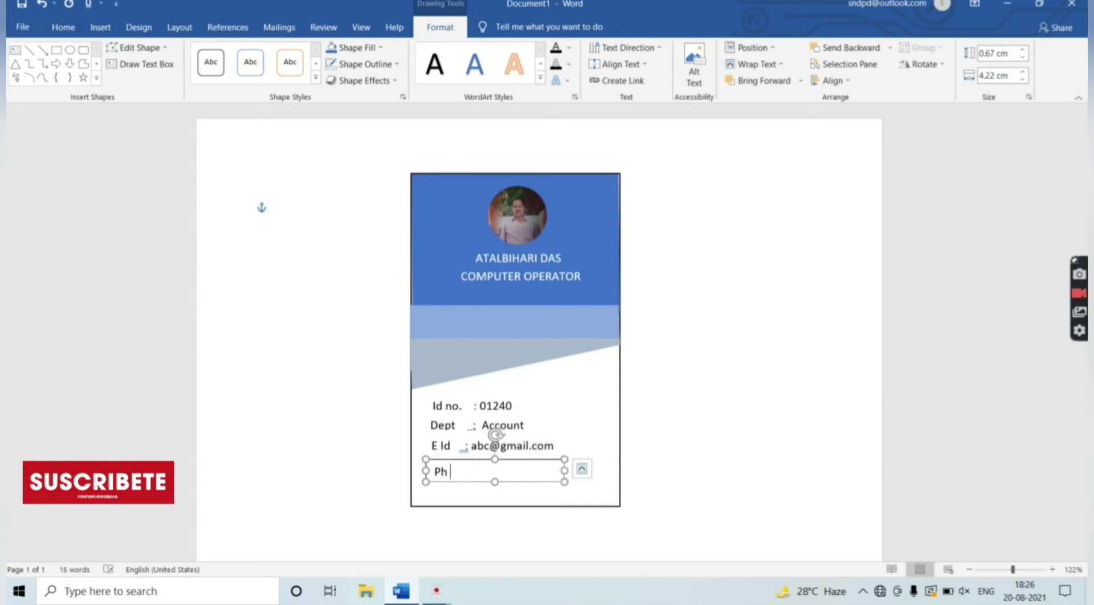
text(no)
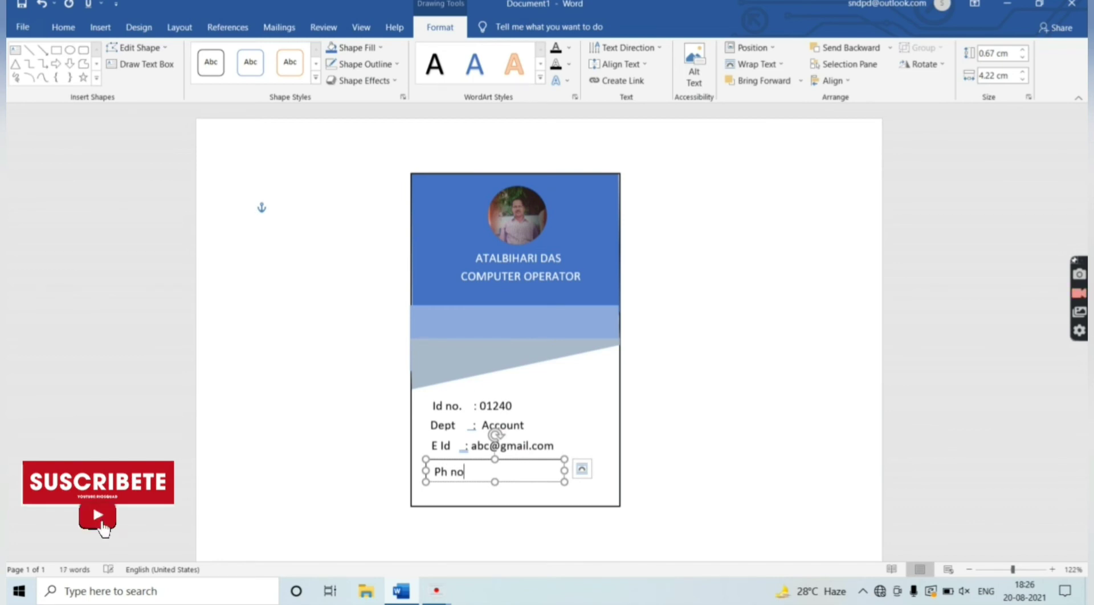
text(. )
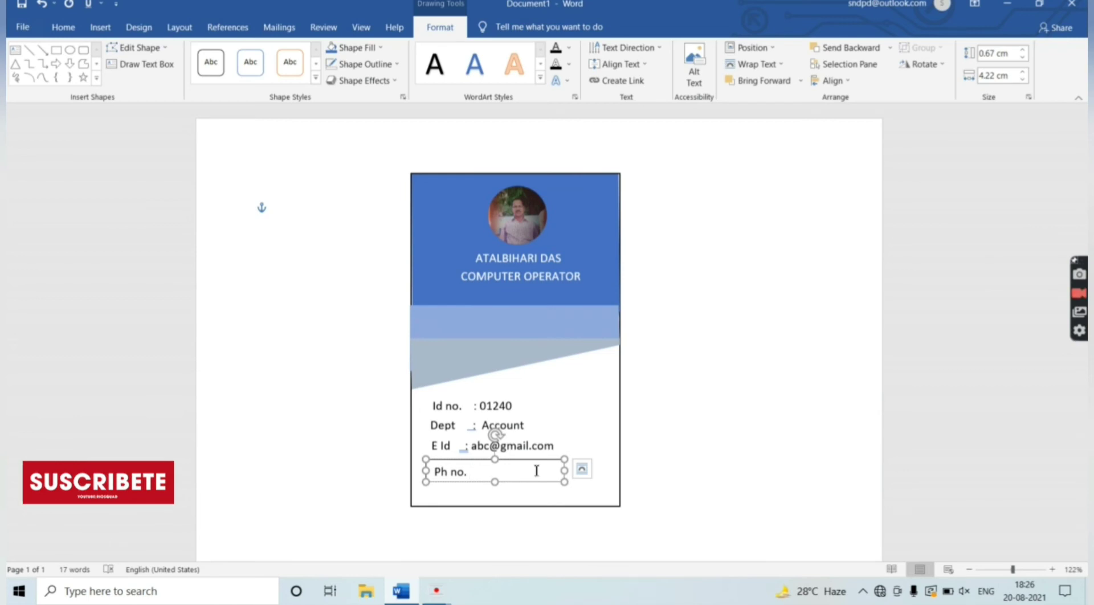
text(: 45)
text(72635)
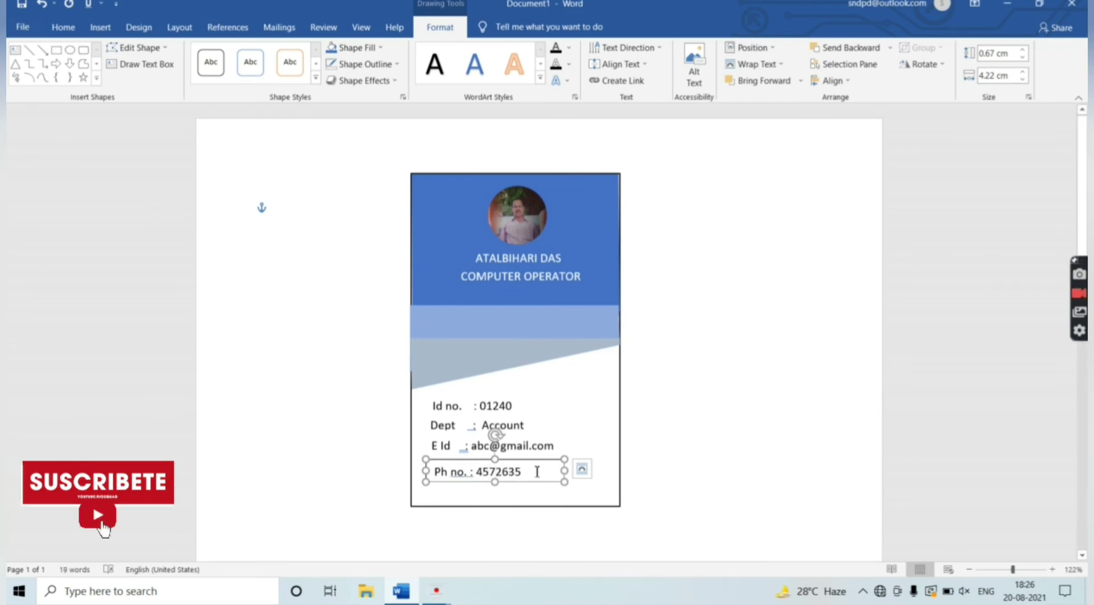
click(478, 472)
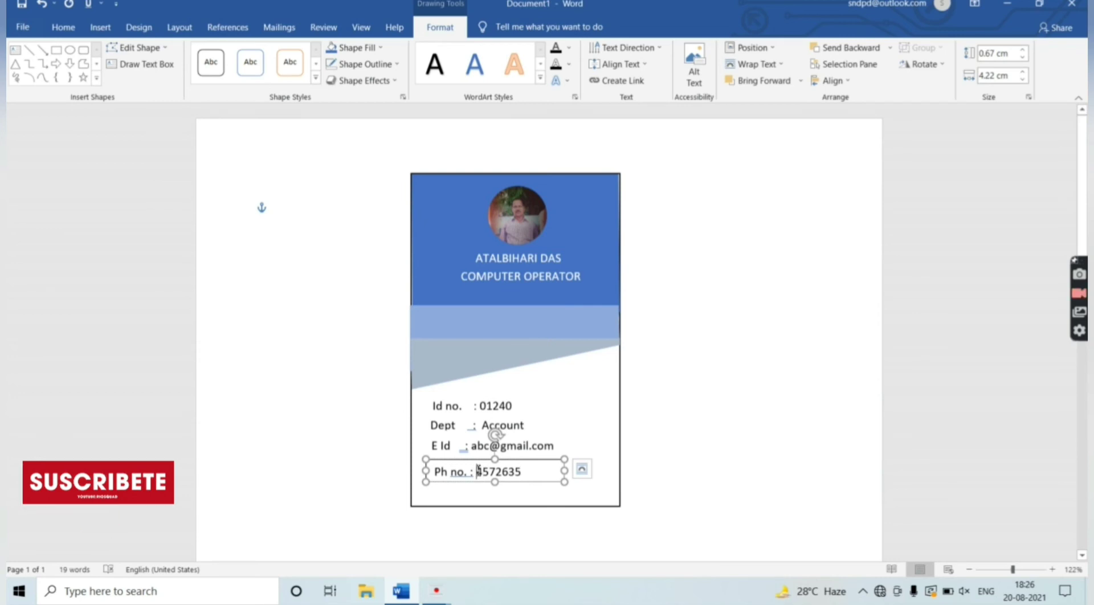
text(+9)
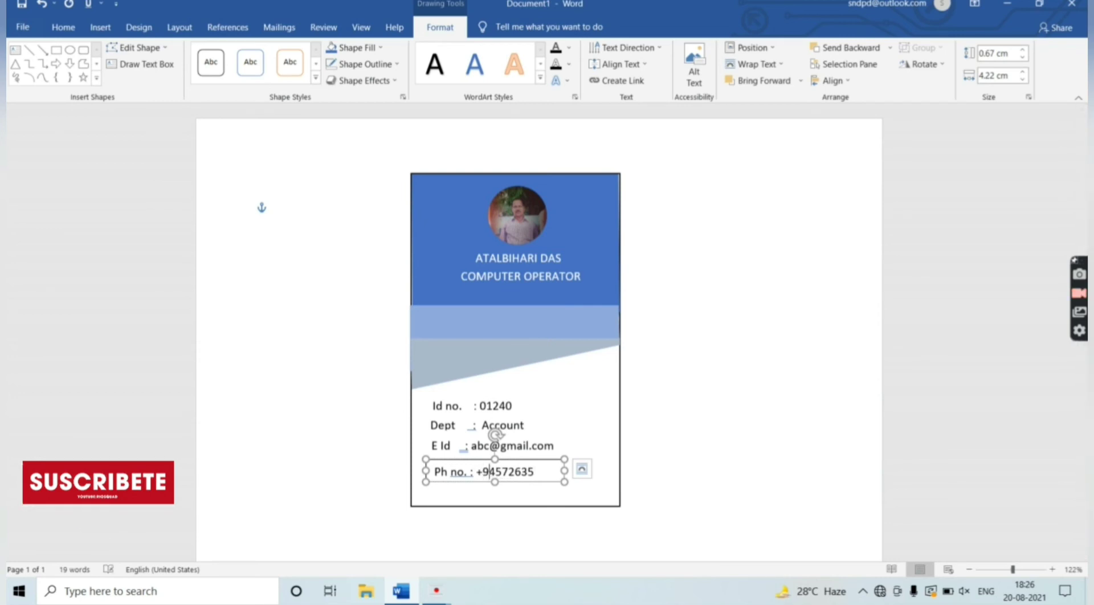
text(1)
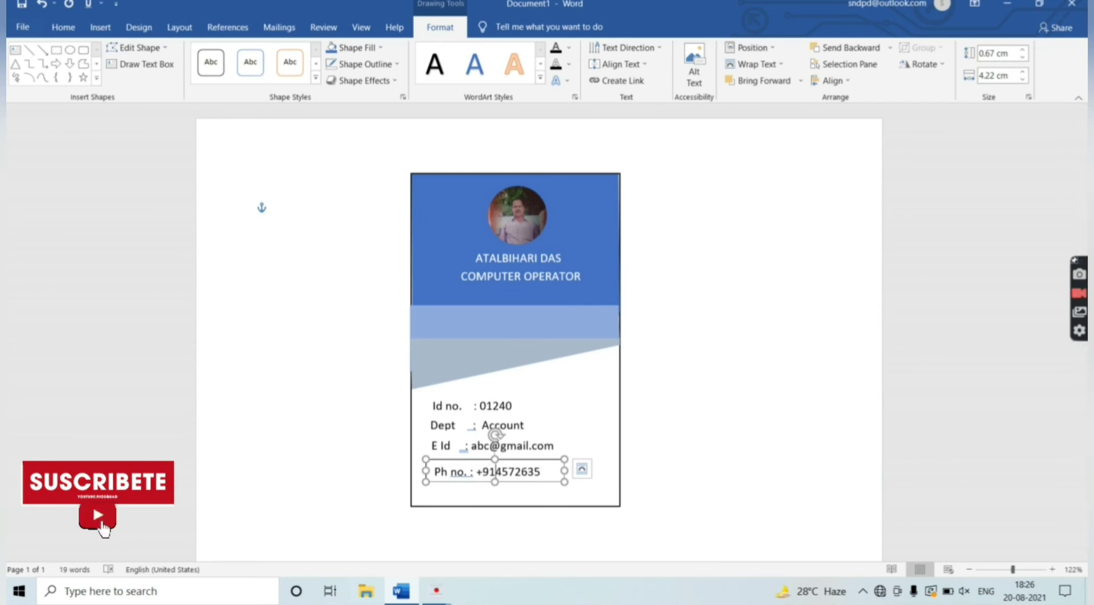
text(7)
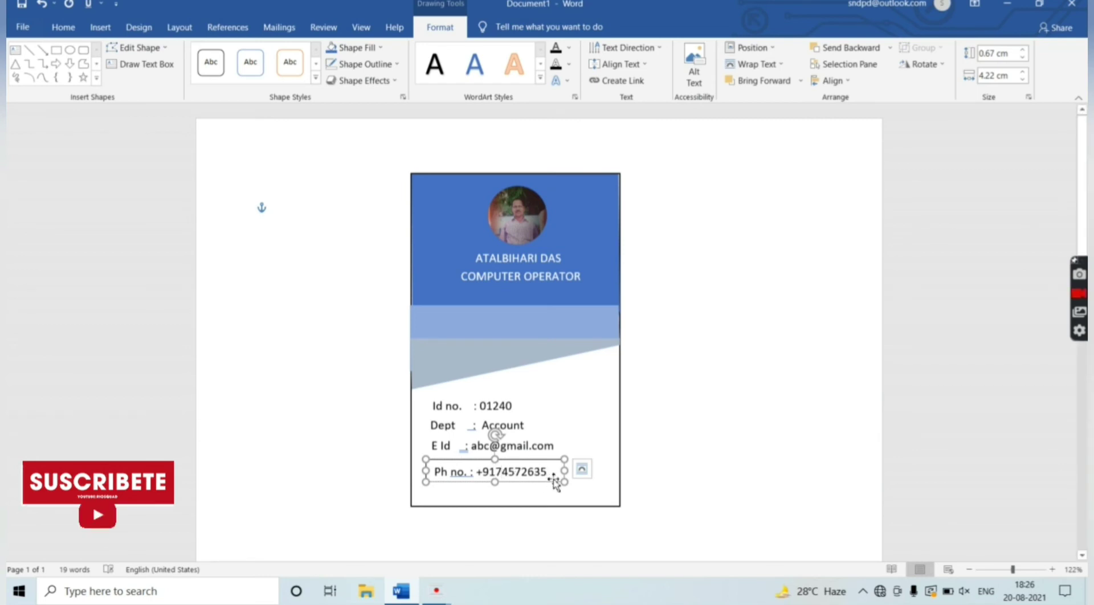
click(553, 472)
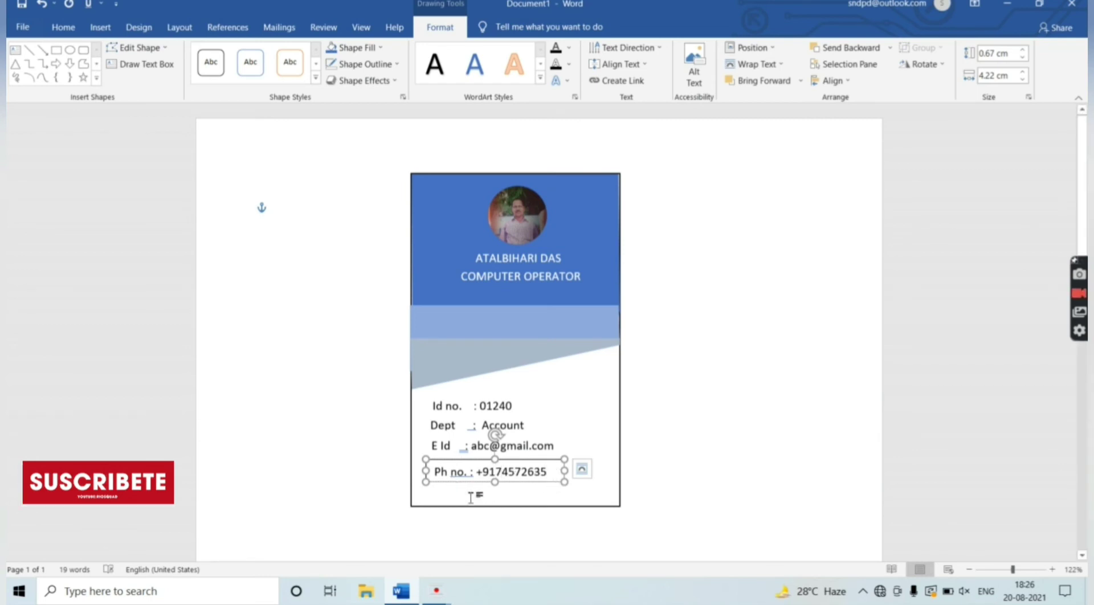
click(507, 507)
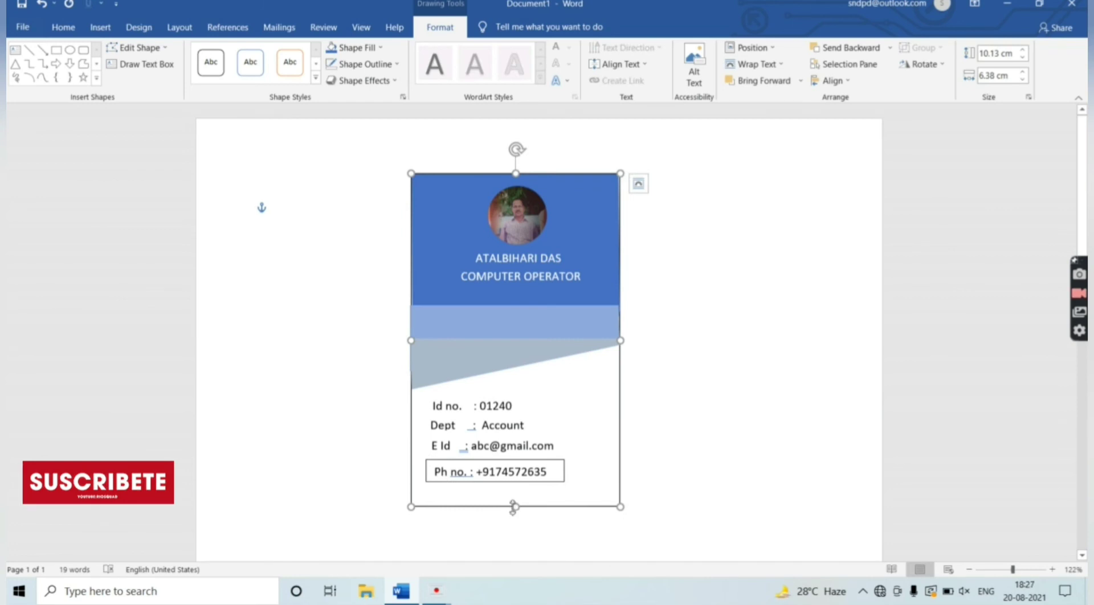
Extend the card downward and add an ABC INFO text box, about 3.82 cm wide, below Ph no
drag(515, 507, 514, 541)
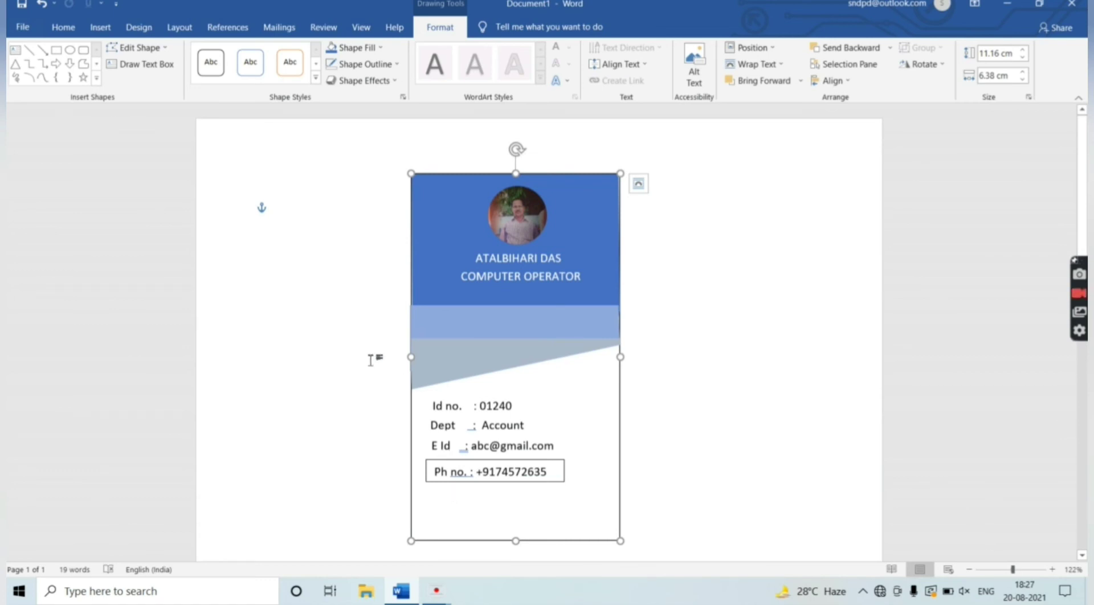
click(16, 52)
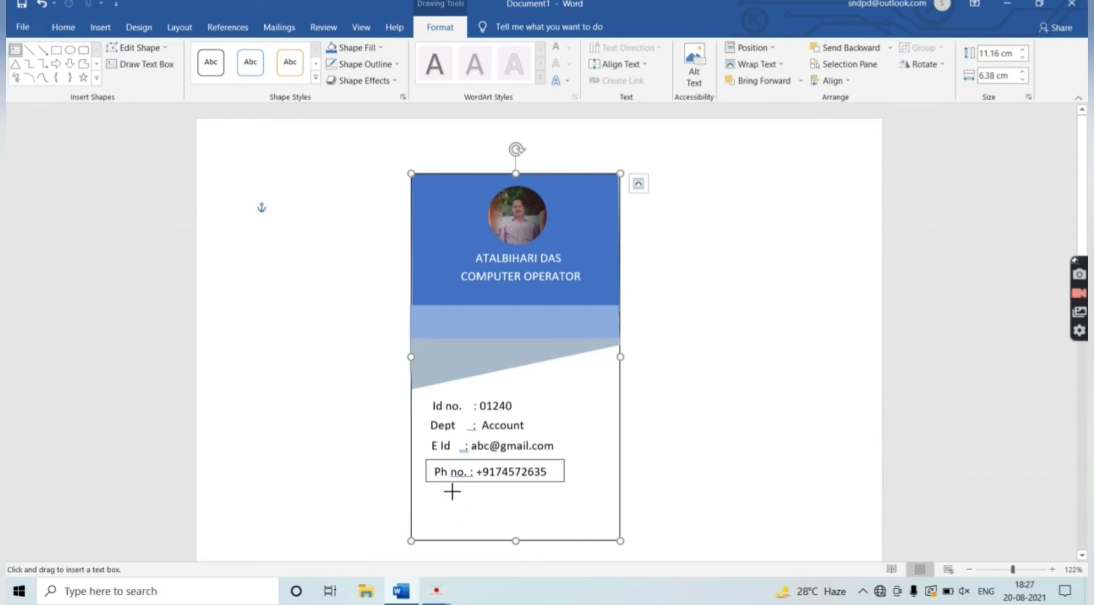
drag(452, 491, 571, 510)
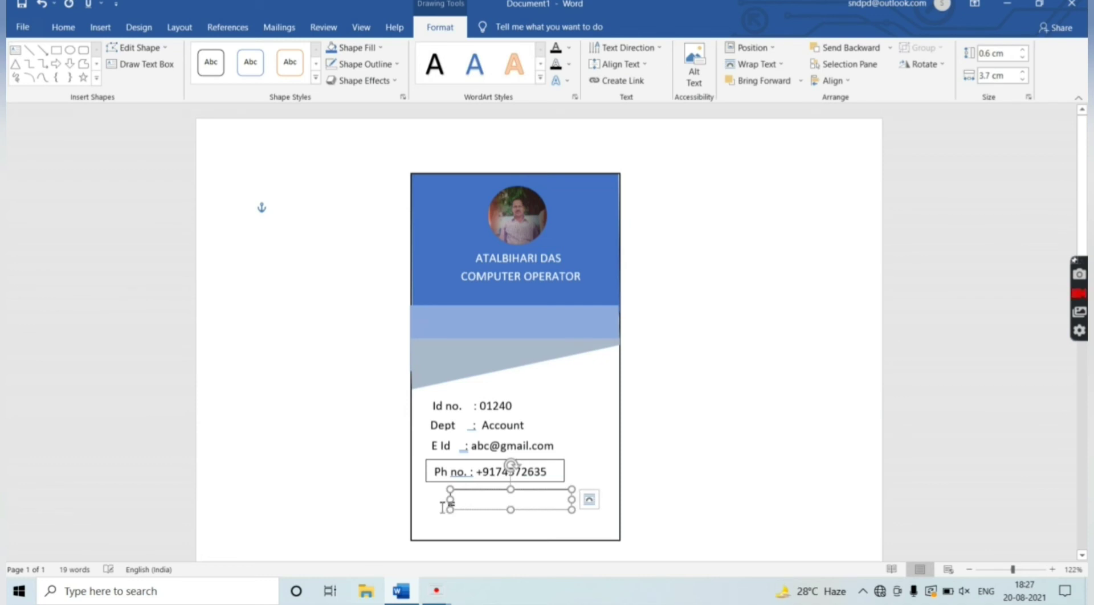
drag(451, 500, 447, 501)
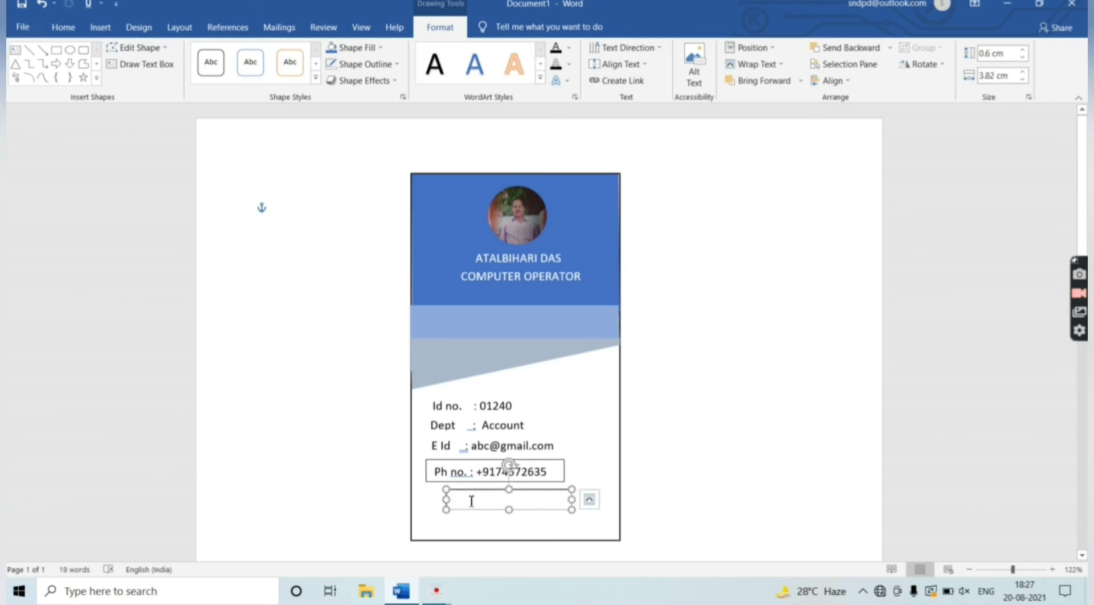
key(Caps_Lock)
text(ABC INFO)
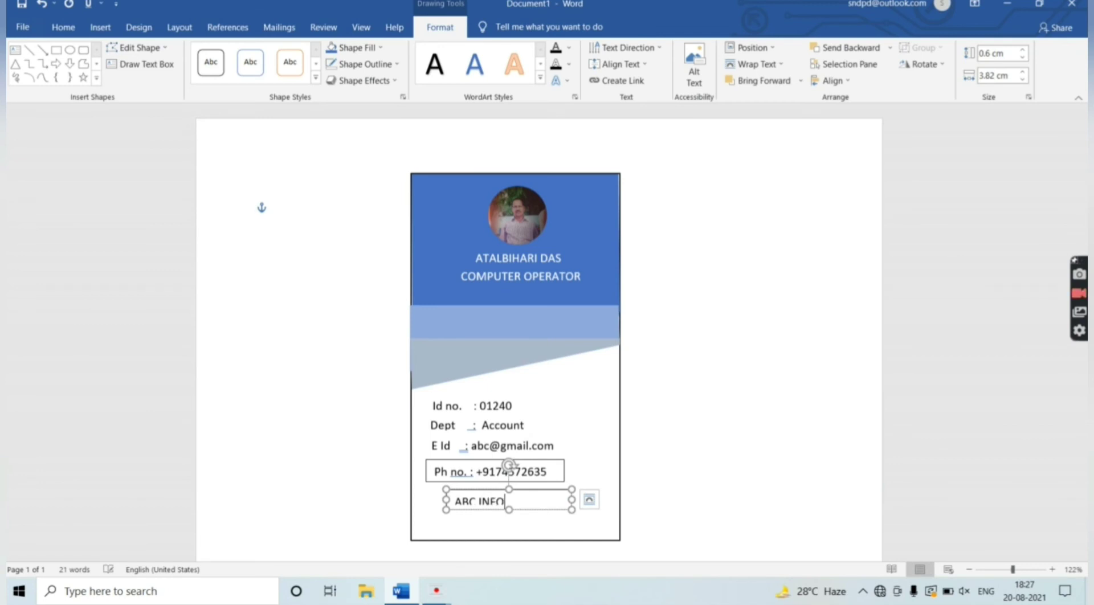
mouse_move(509, 509)
mouse_down()
mouse_move(511, 520)
mouse_move(526, 482)
mouse_move(536, 501)
mouse_up()
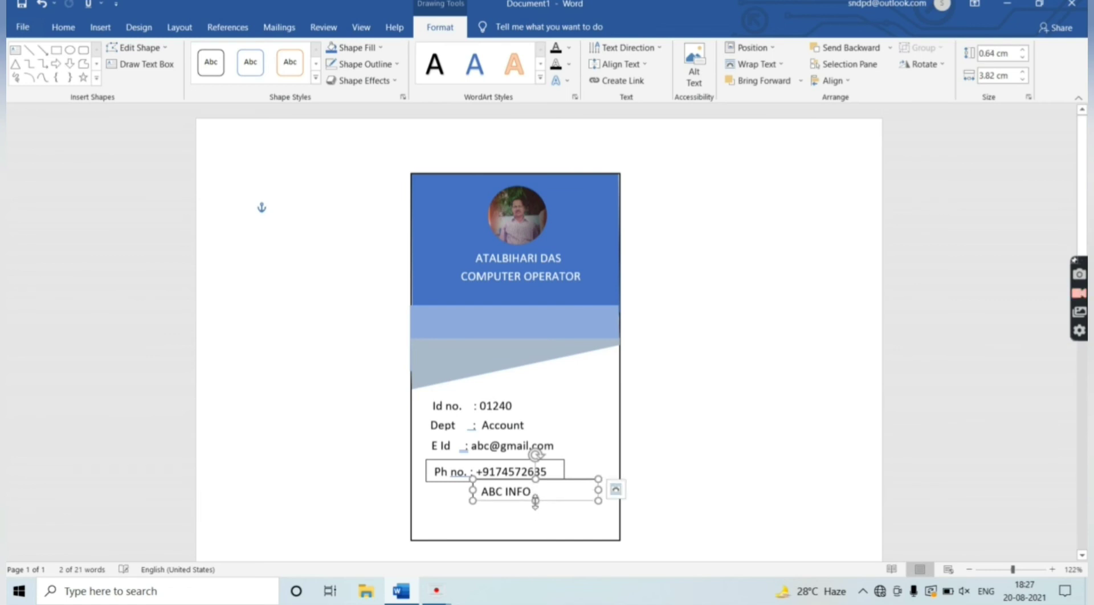
Set No Outline on the ABC INFO and phone number boxes, then centre ABC INFO beneath
click(365, 63)
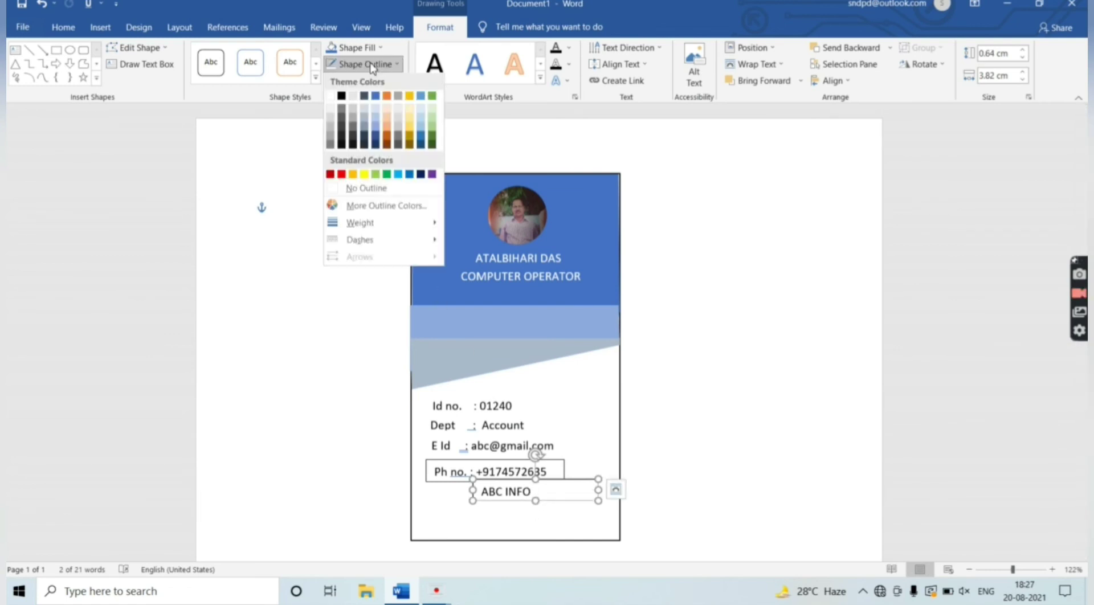
click(388, 189)
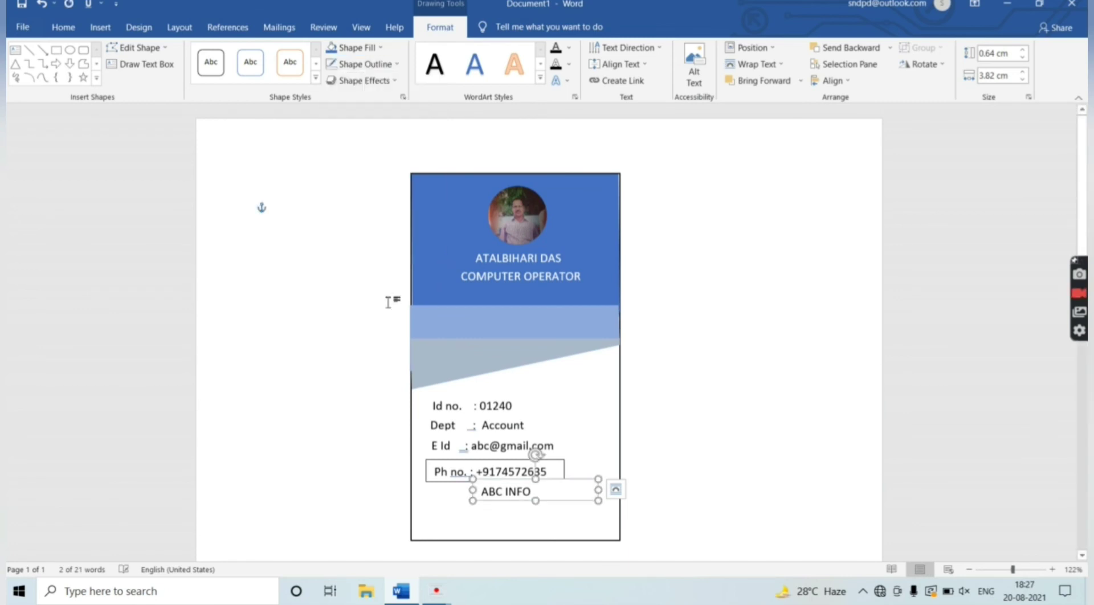
click(456, 470)
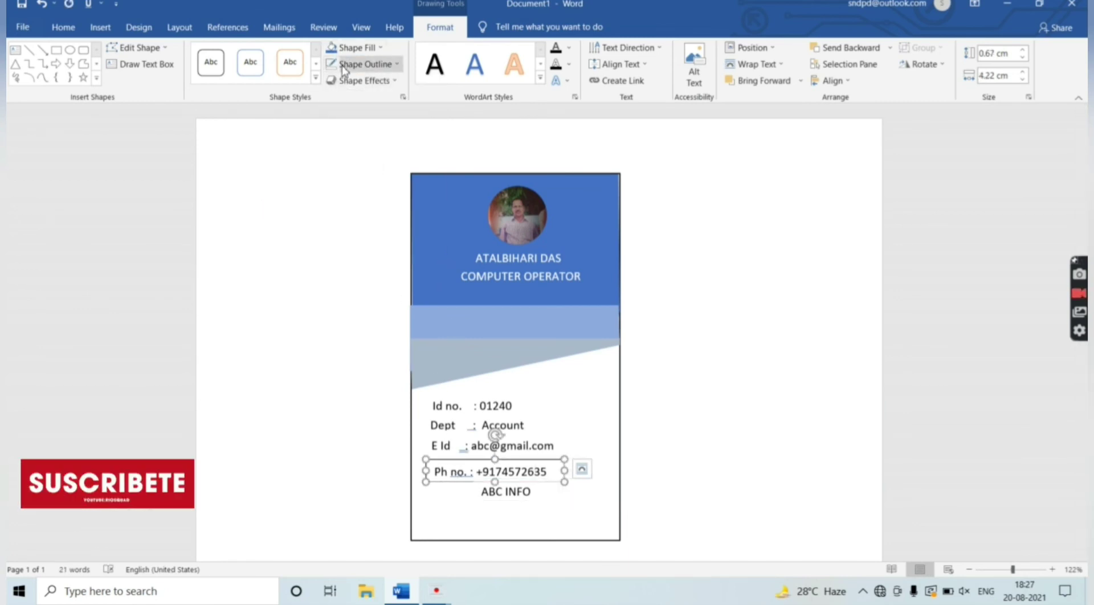
click(365, 64)
click(345, 188)
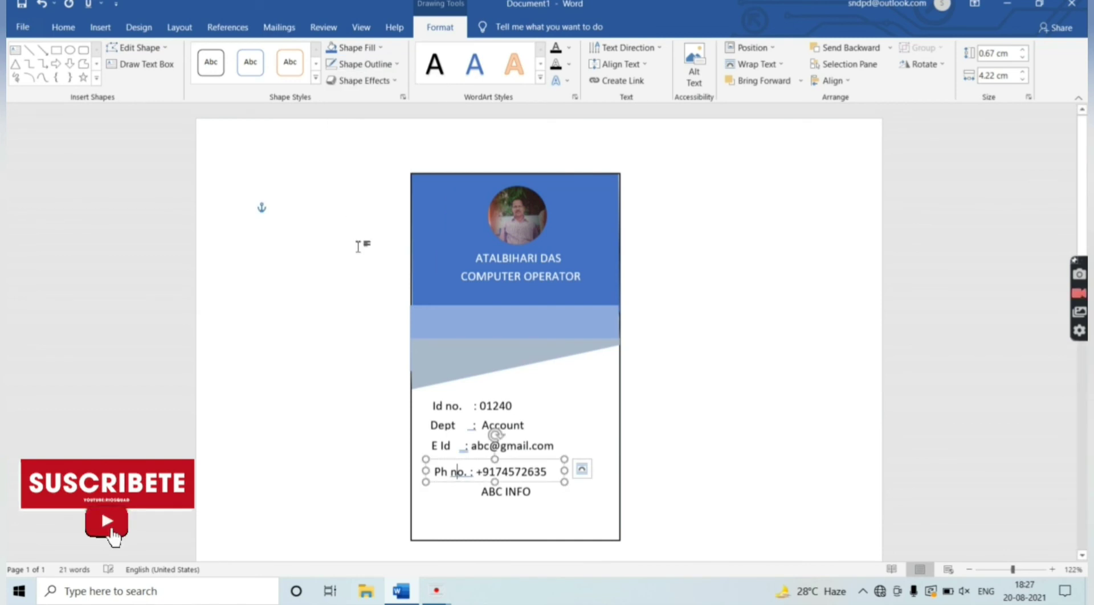
click(530, 492)
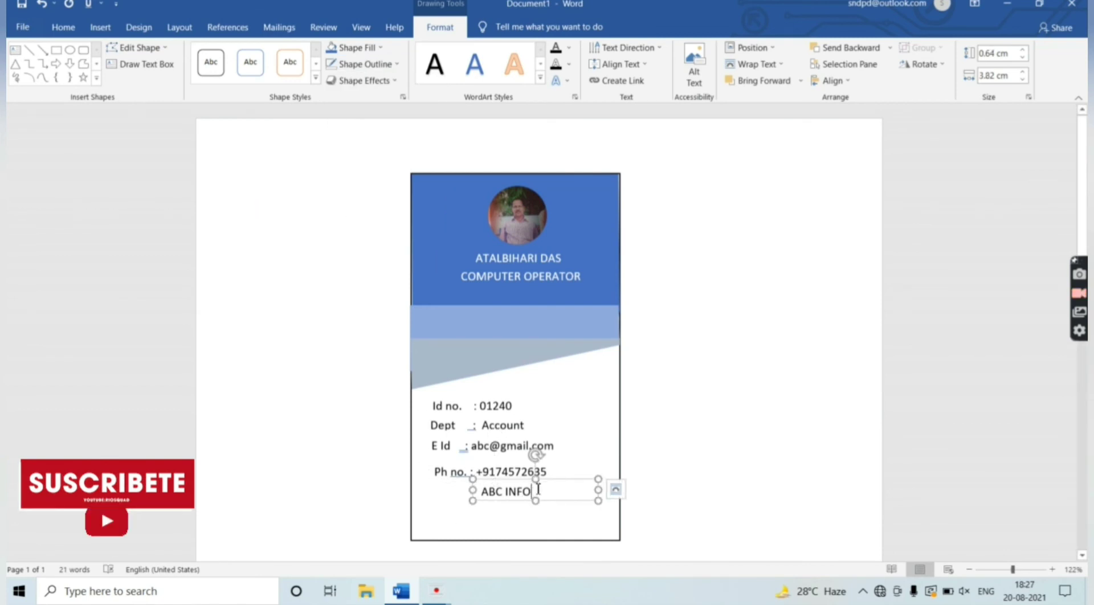
drag(545, 484, 548, 483)
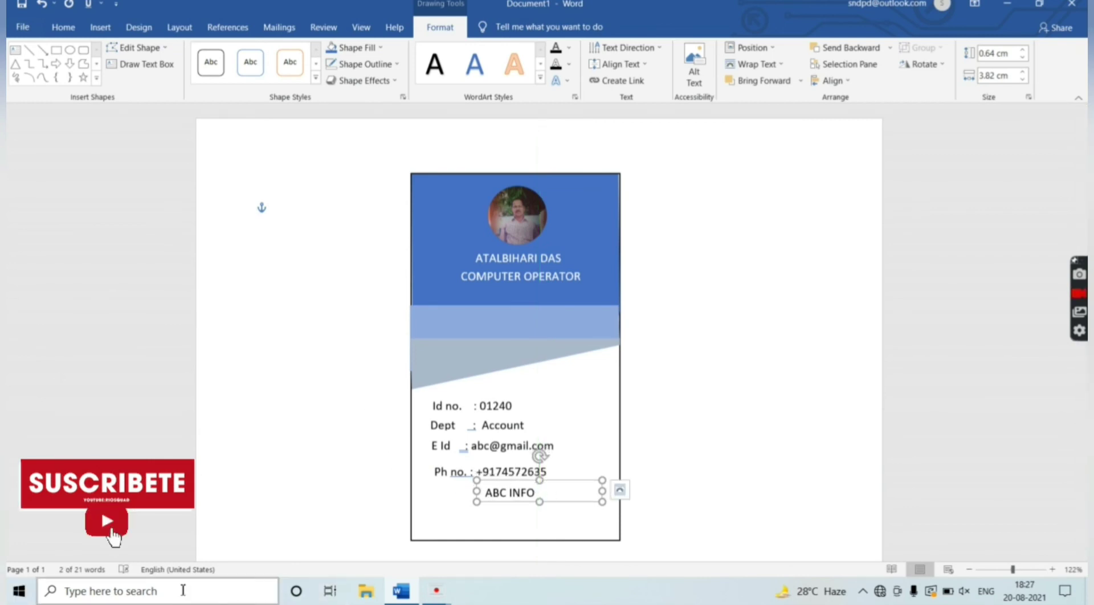
Draw a narrow text box below ABC INFO, then undo it
click(16, 50)
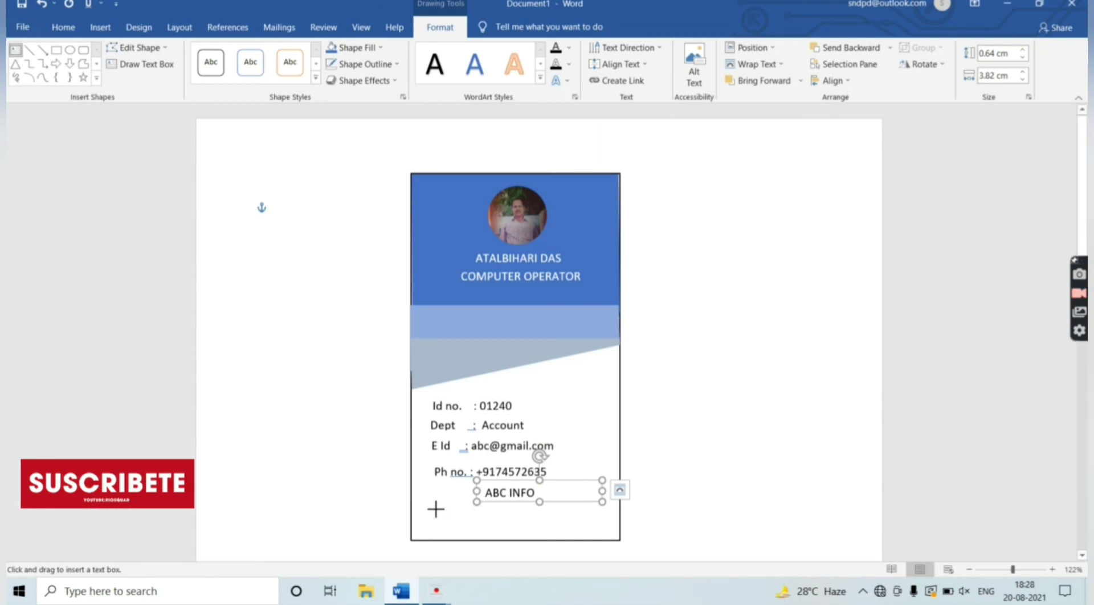
drag(431, 508, 456, 550)
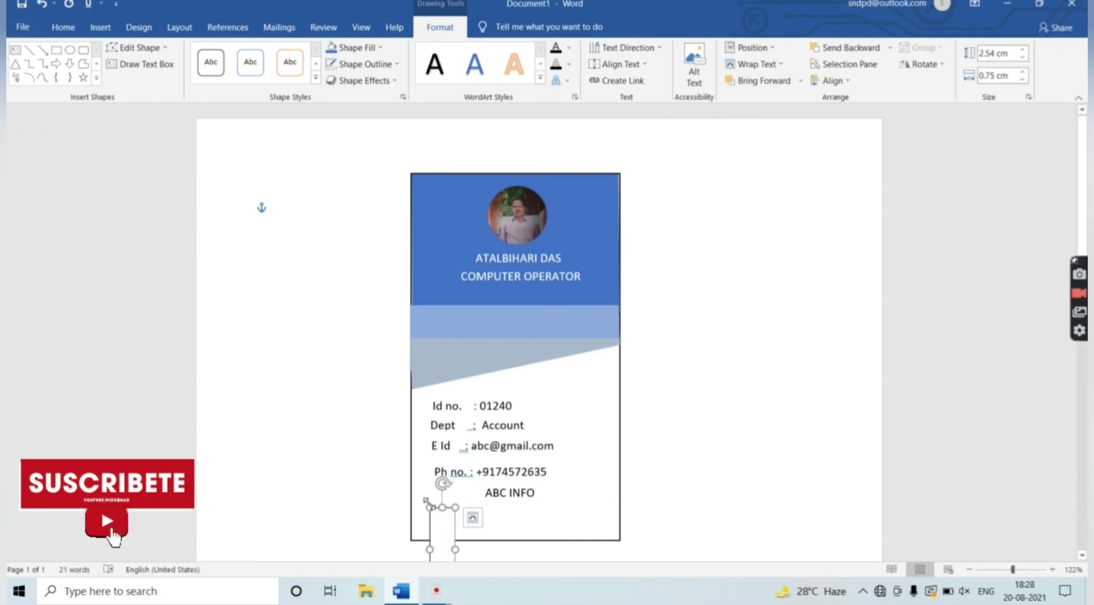
click(436, 501)
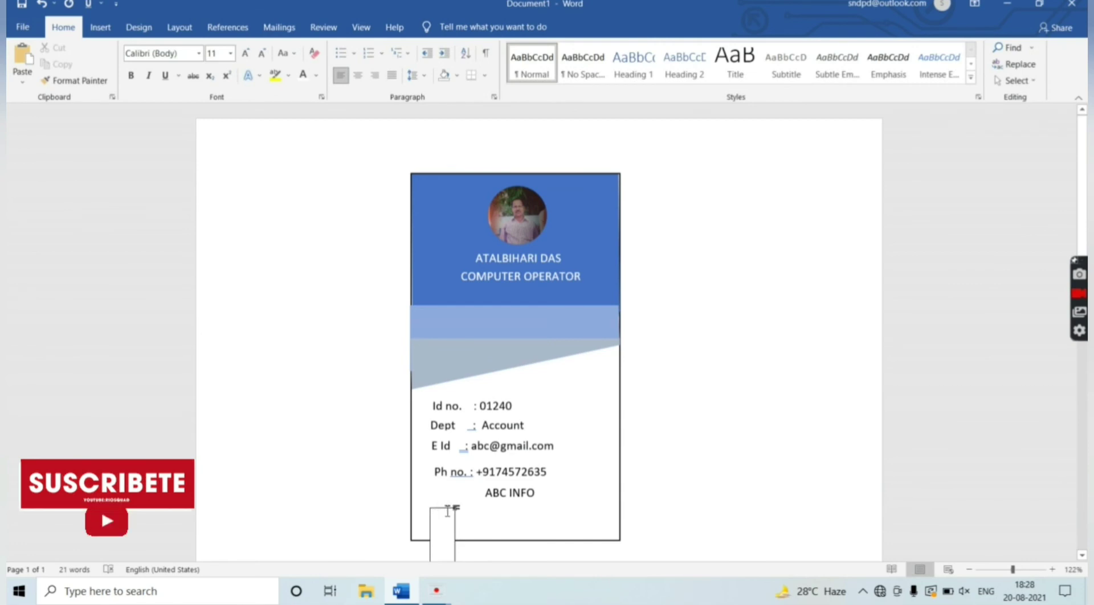
click(41, 6)
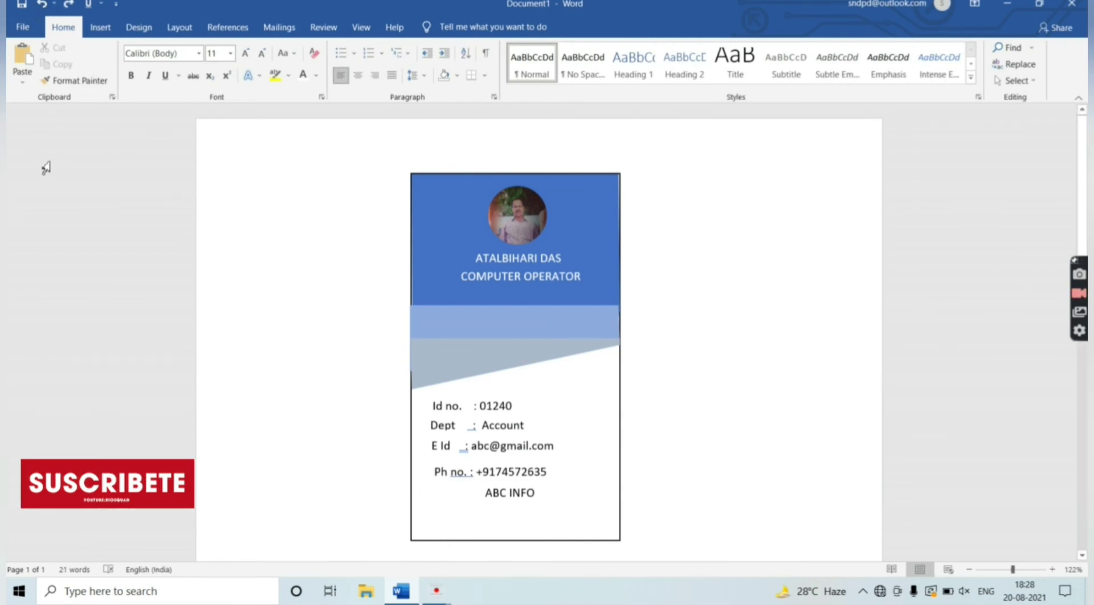
Insert a Text Box shape and drag out a wide box beneath ABC INFO
click(102, 27)
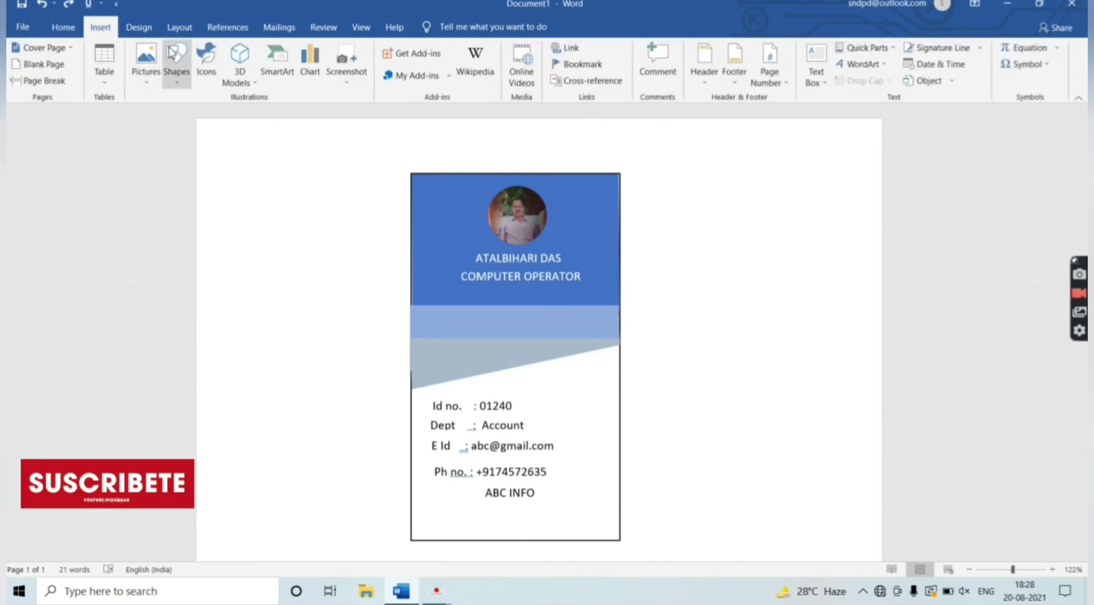
click(171, 53)
click(181, 114)
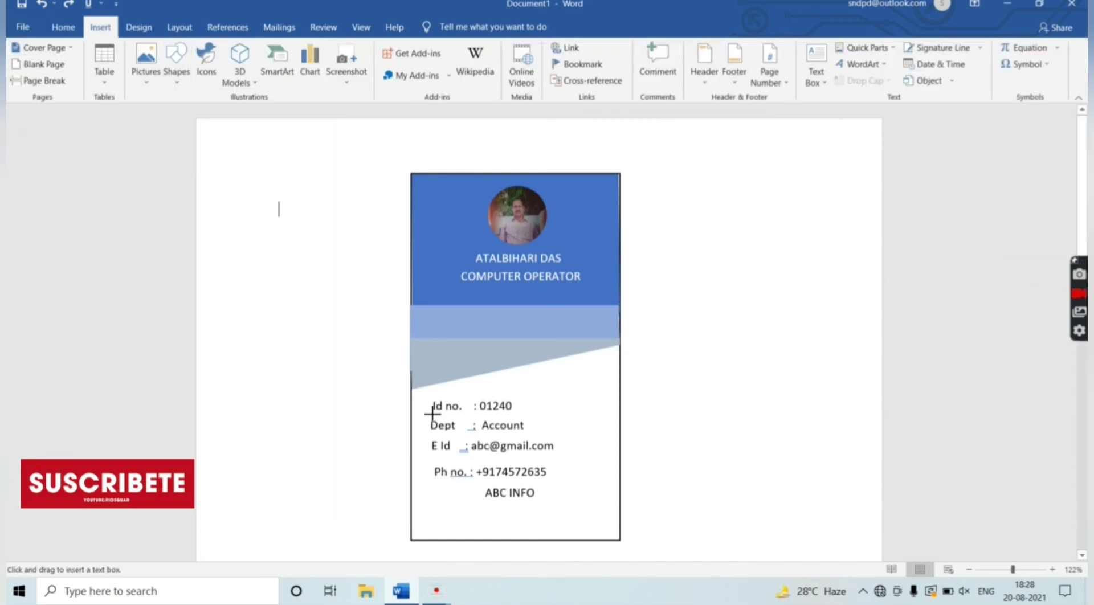
drag(436, 499, 600, 515)
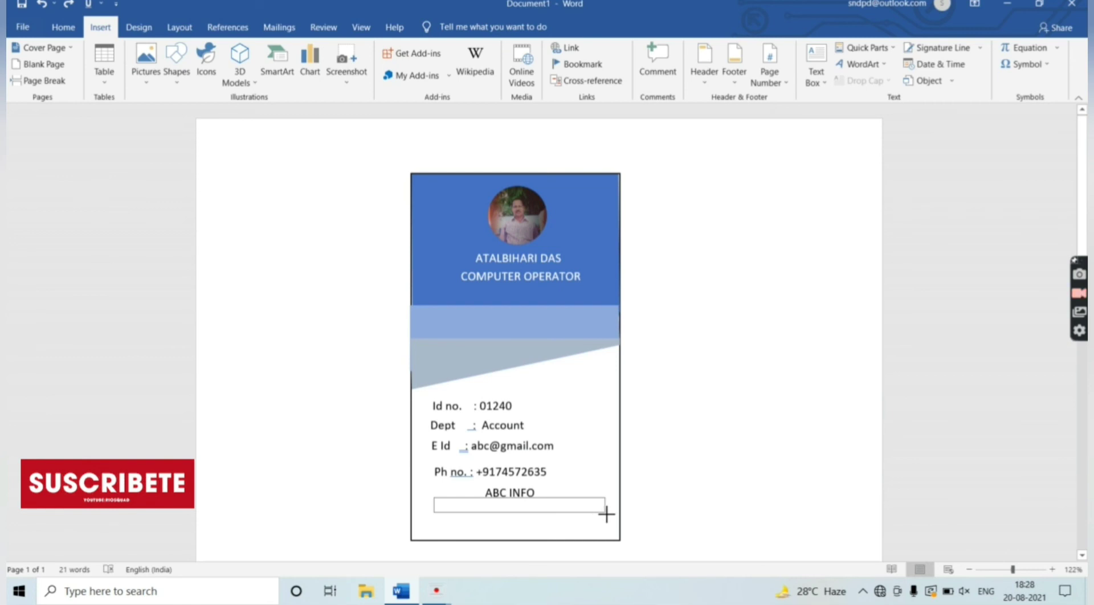
Finish the wide text box under ABC INFO and type the start of the name-ID line
drag(608, 514, 606, 512)
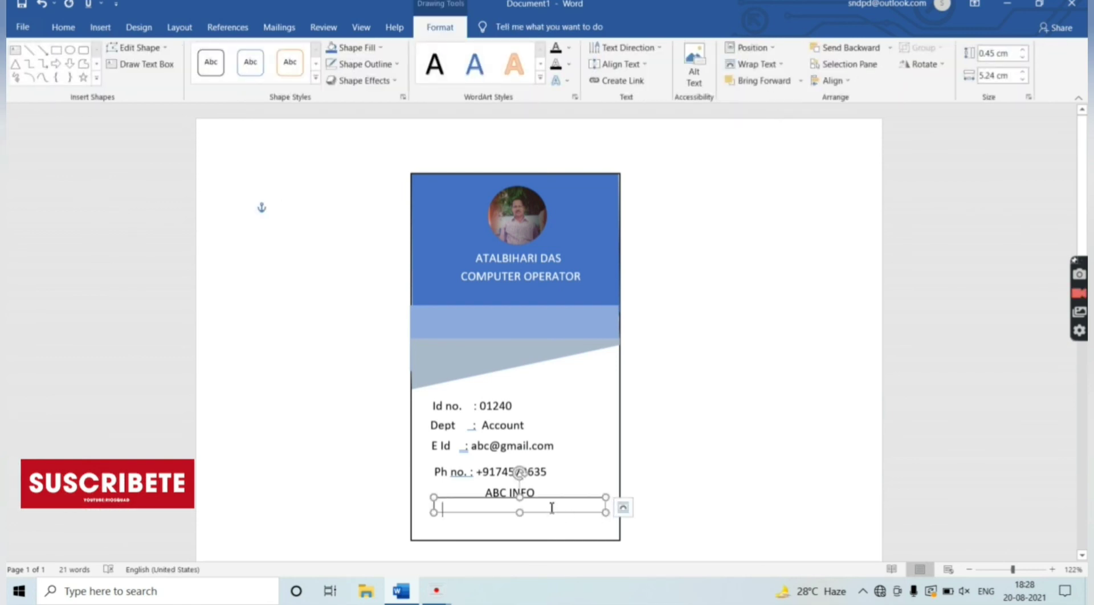
text(w  )
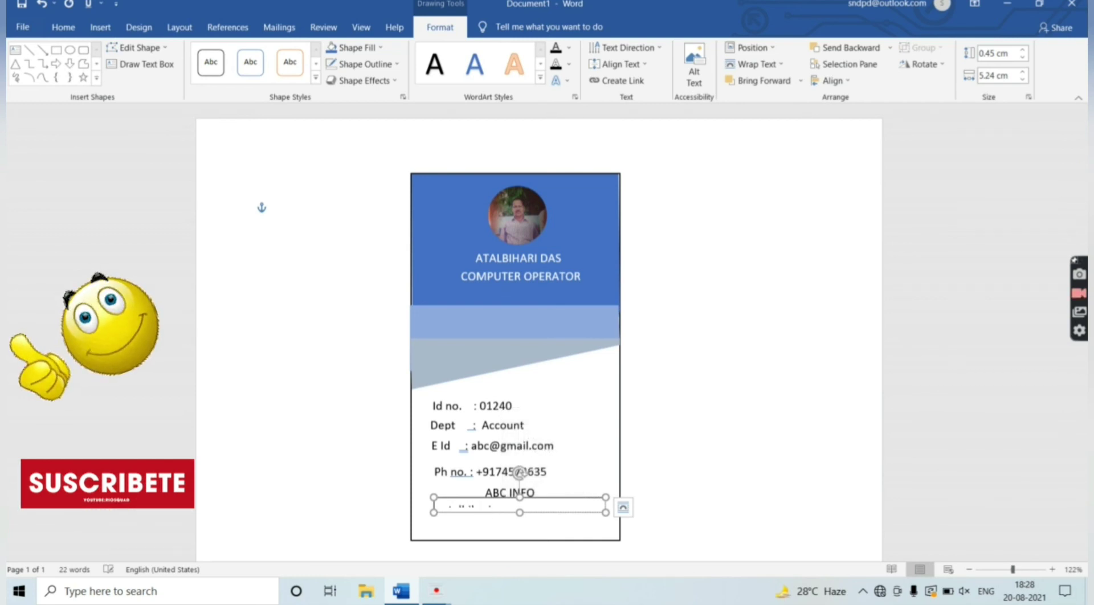
text(   w)
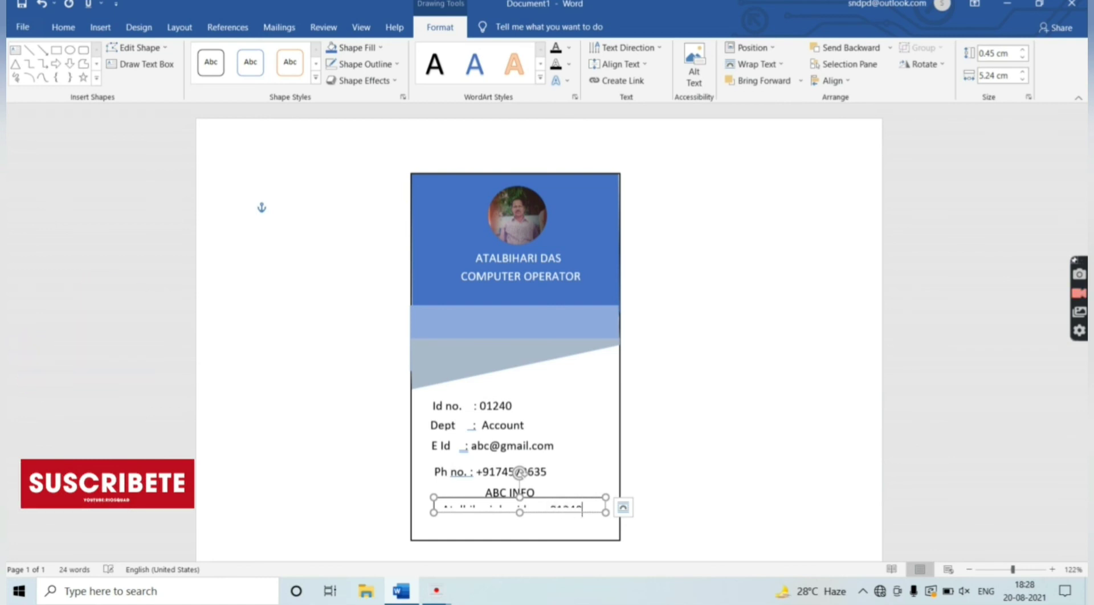
Browse the Home tab's font list for a font for the name-ID line
click(63, 26)
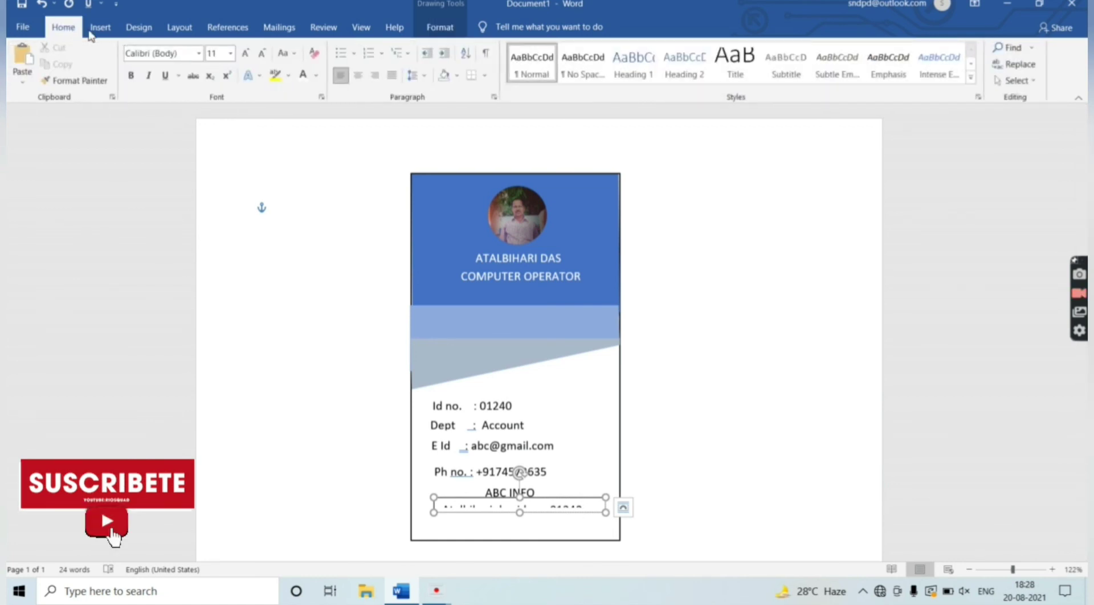
click(200, 55)
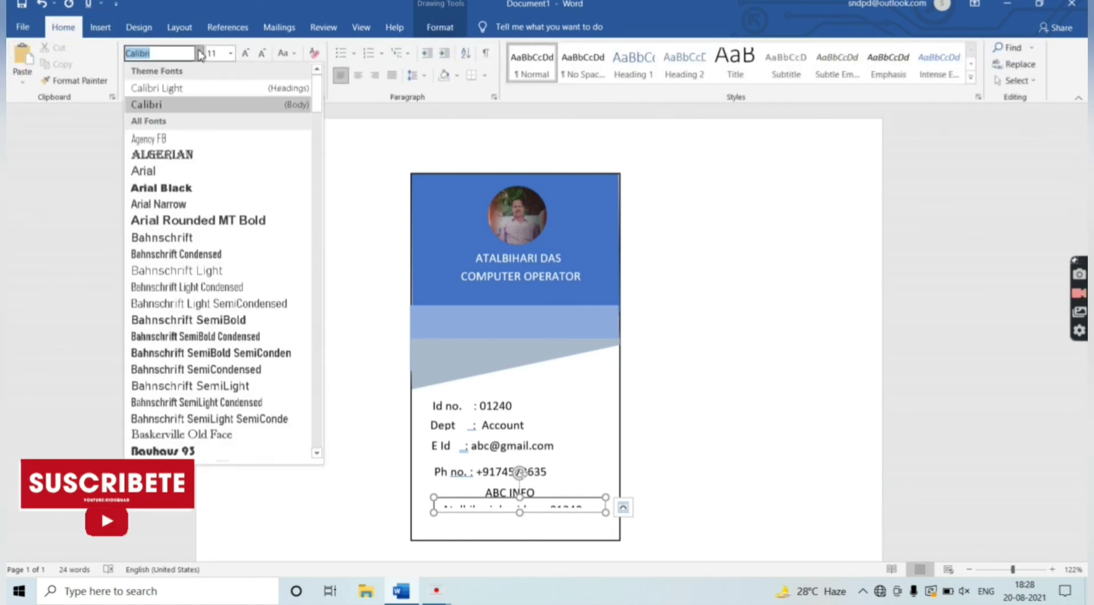
click(316, 135)
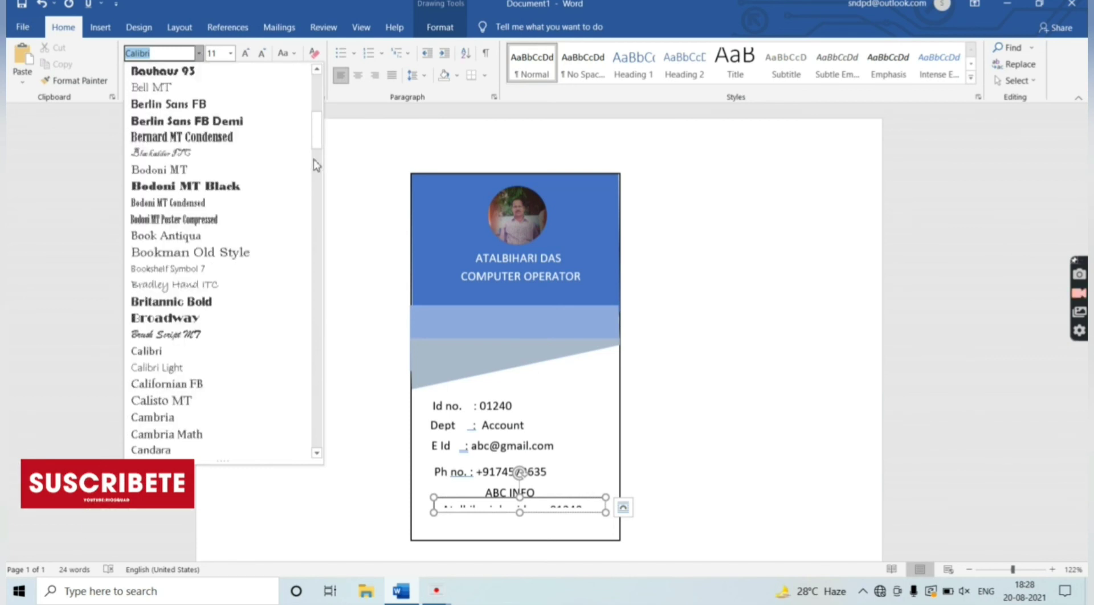
click(315, 167)
drag(311, 178, 313, 200)
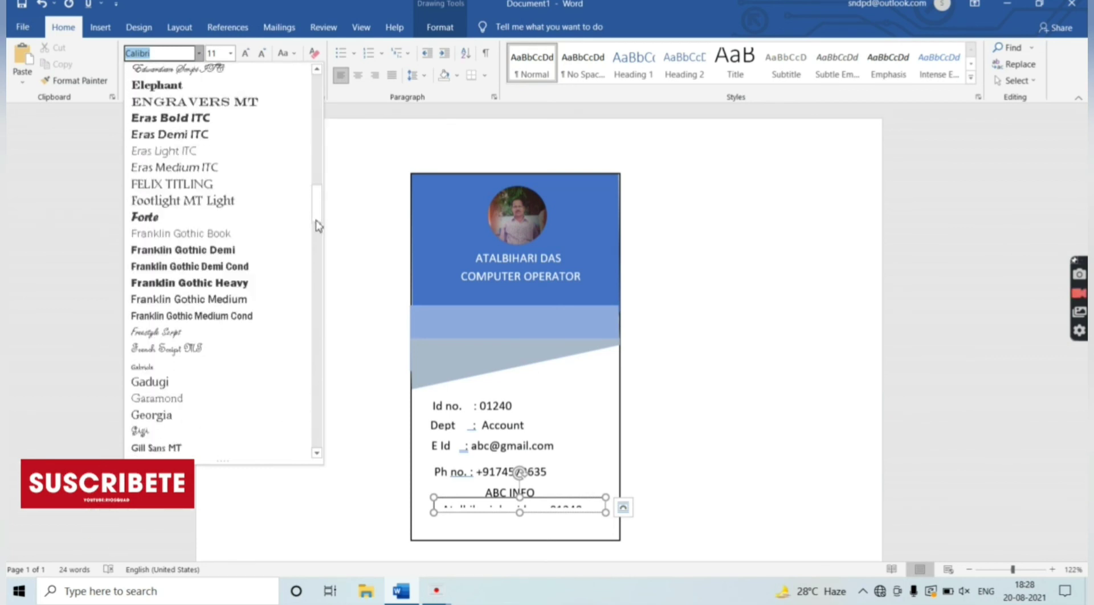
click(587, 509)
Set the whole name-ID line in Onyx and nudge its box slightly right
drag(587, 508, 442, 509)
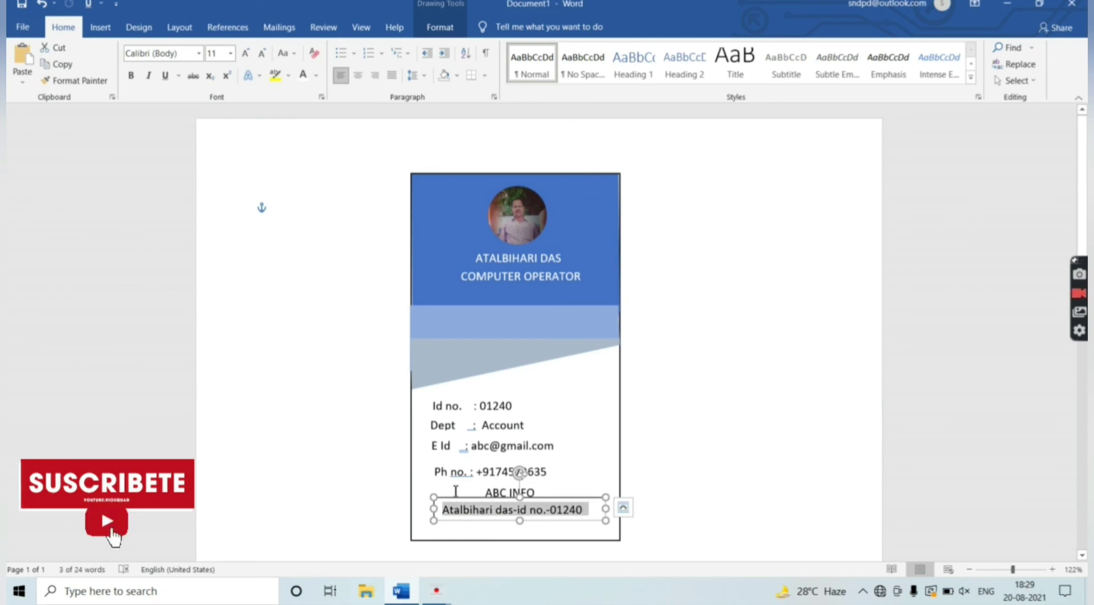
click(198, 54)
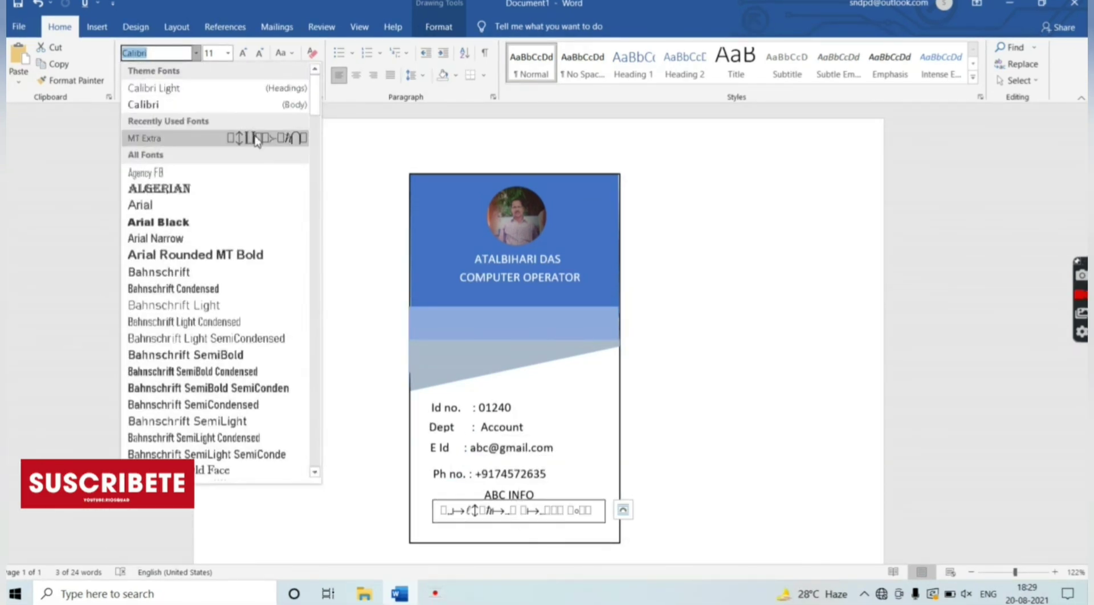
click(318, 151)
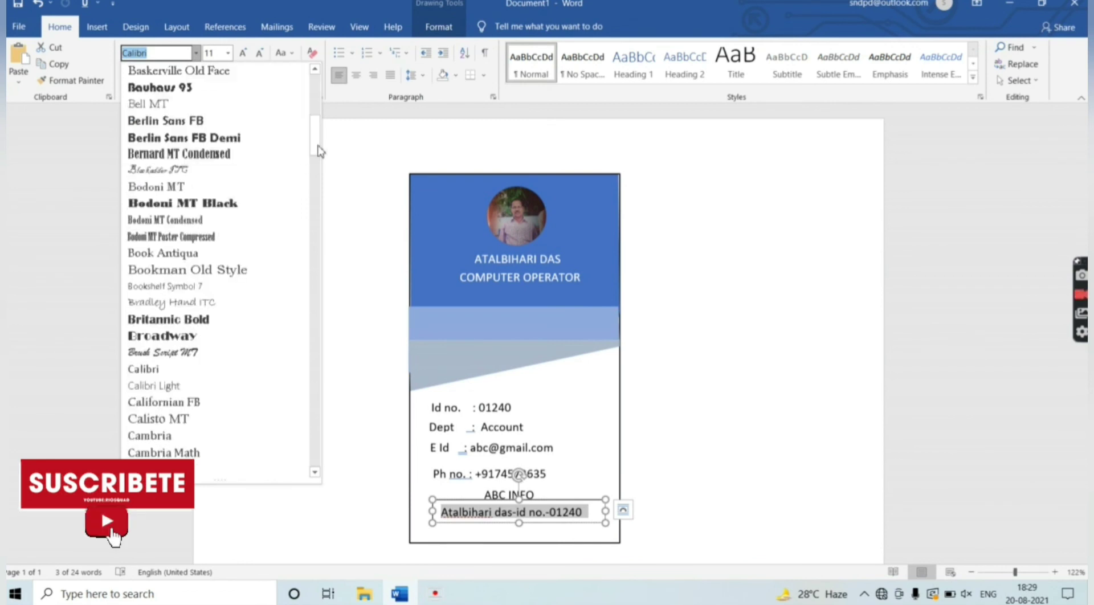
click(320, 159)
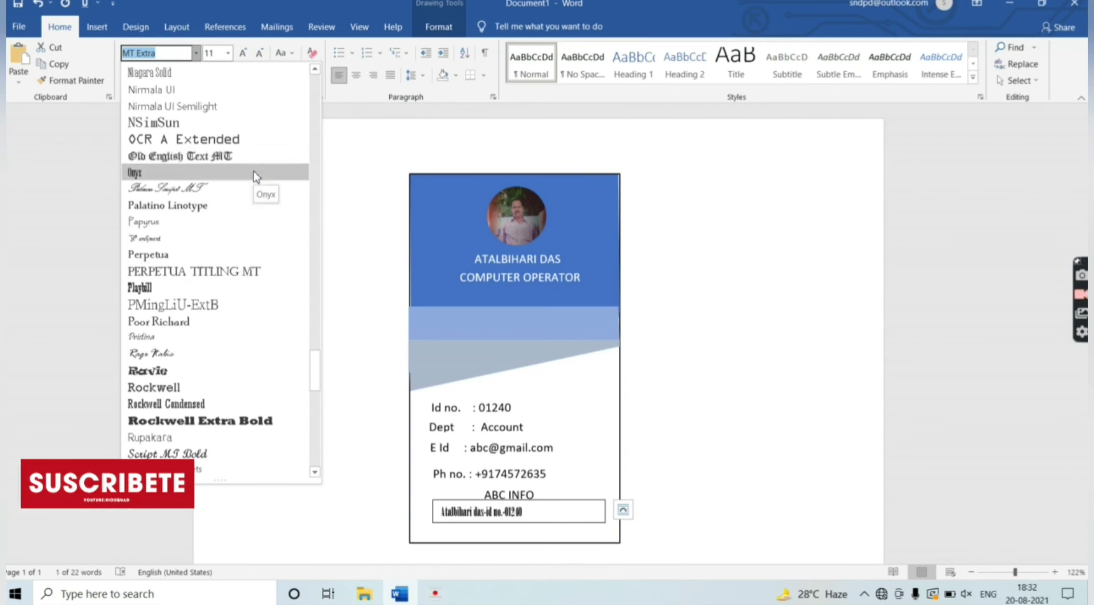
click(254, 173)
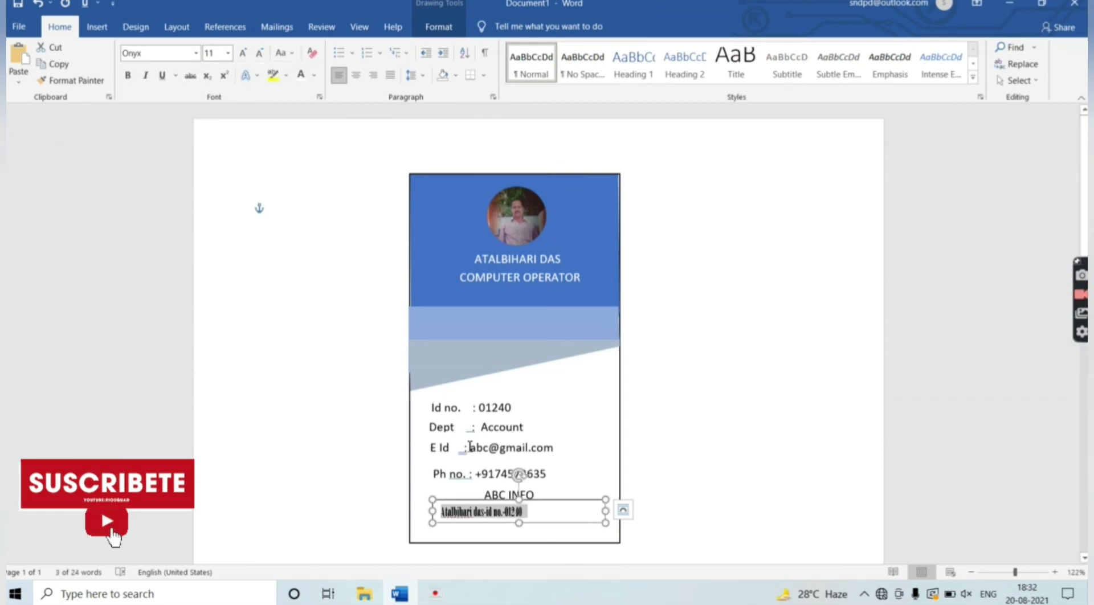
click(535, 507)
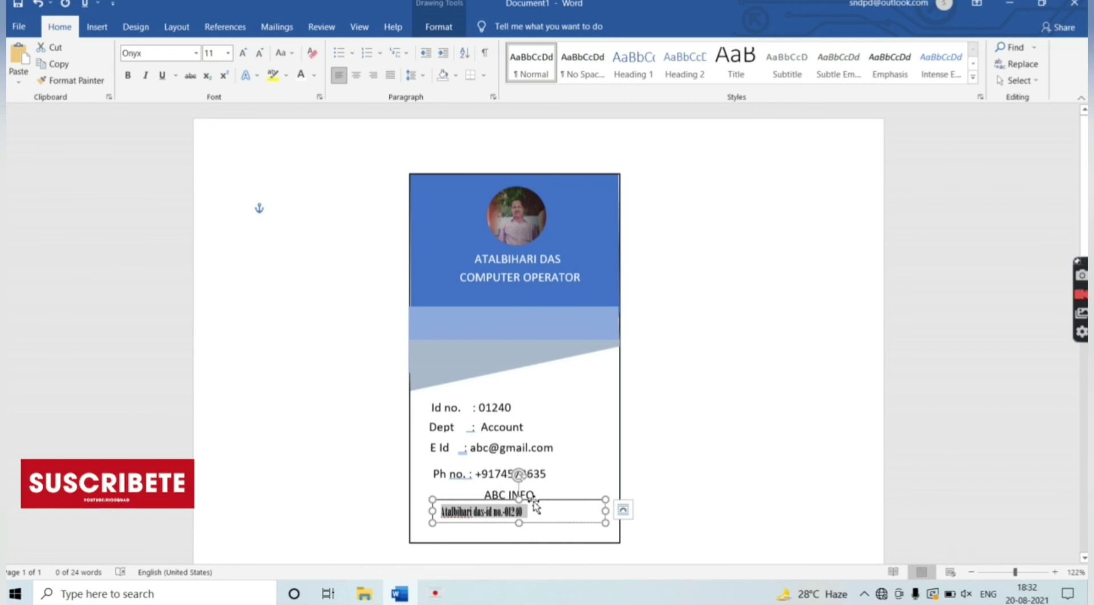
drag(535, 506, 542, 503)
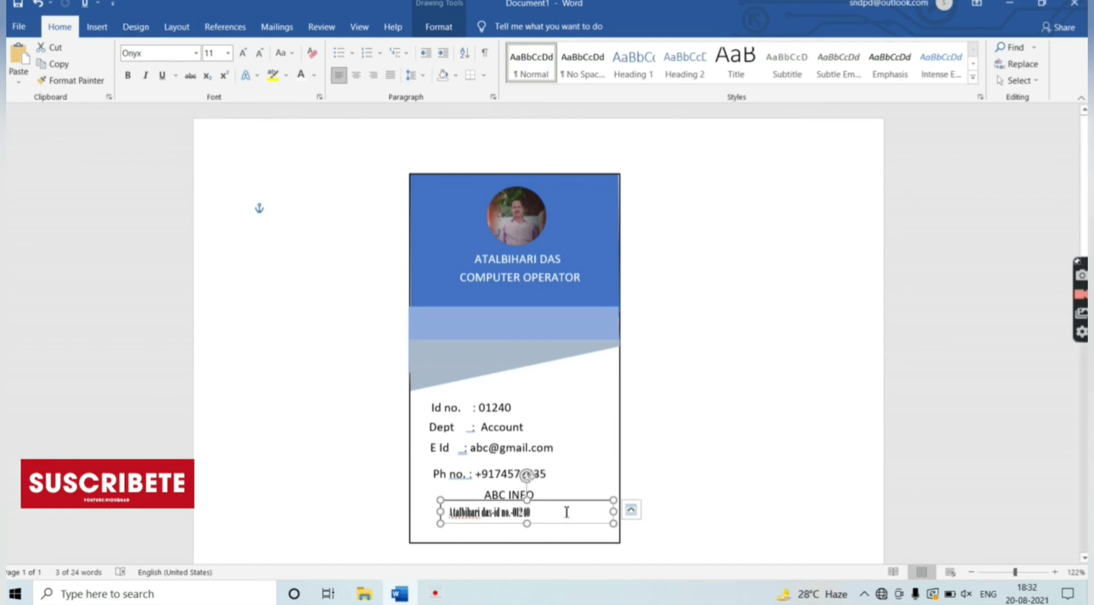
Select the name-ID text and centre it within its outlined box beneath ABC INFO
click(102, 30)
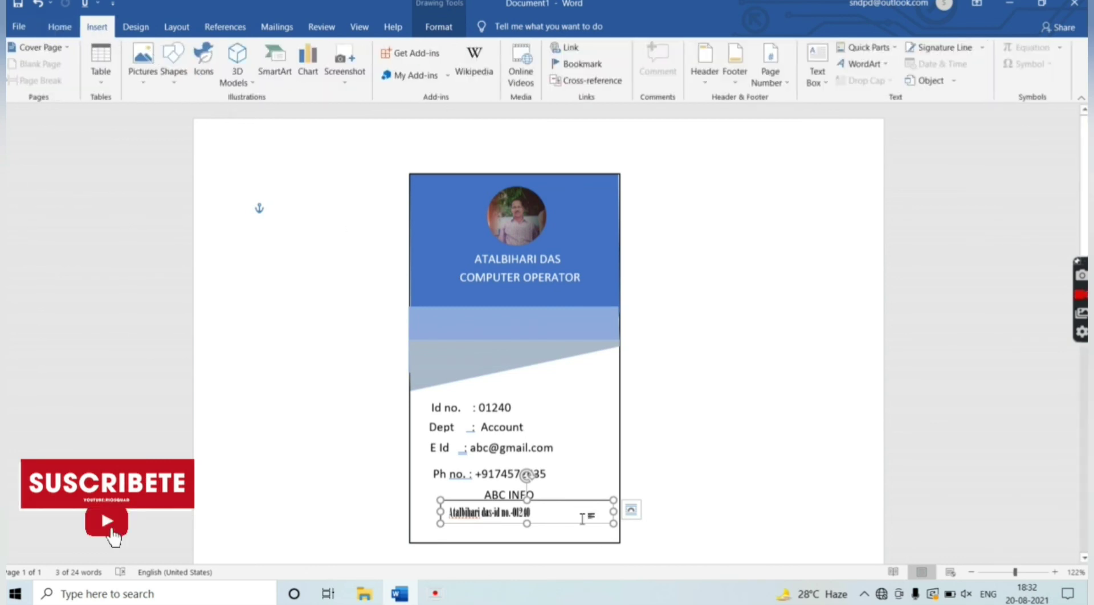
click(564, 509)
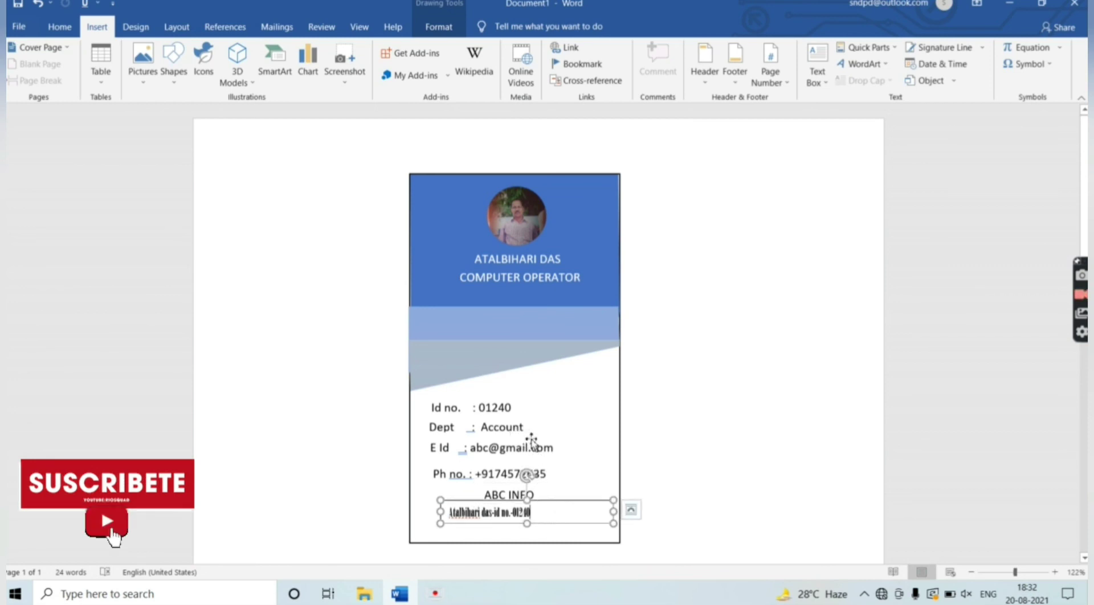
right_click(559, 513)
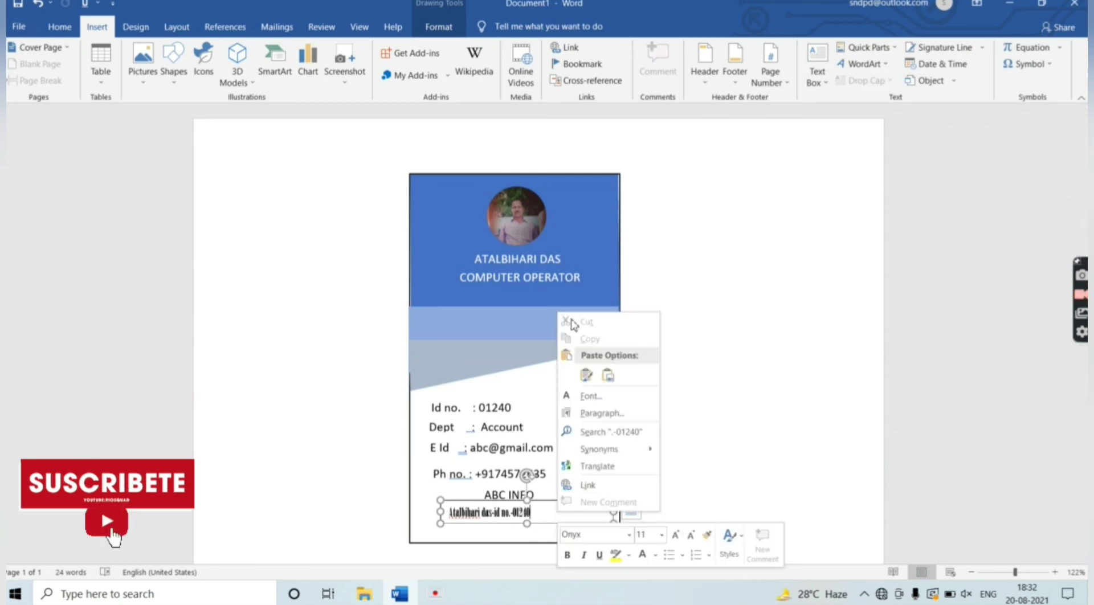
click(537, 515)
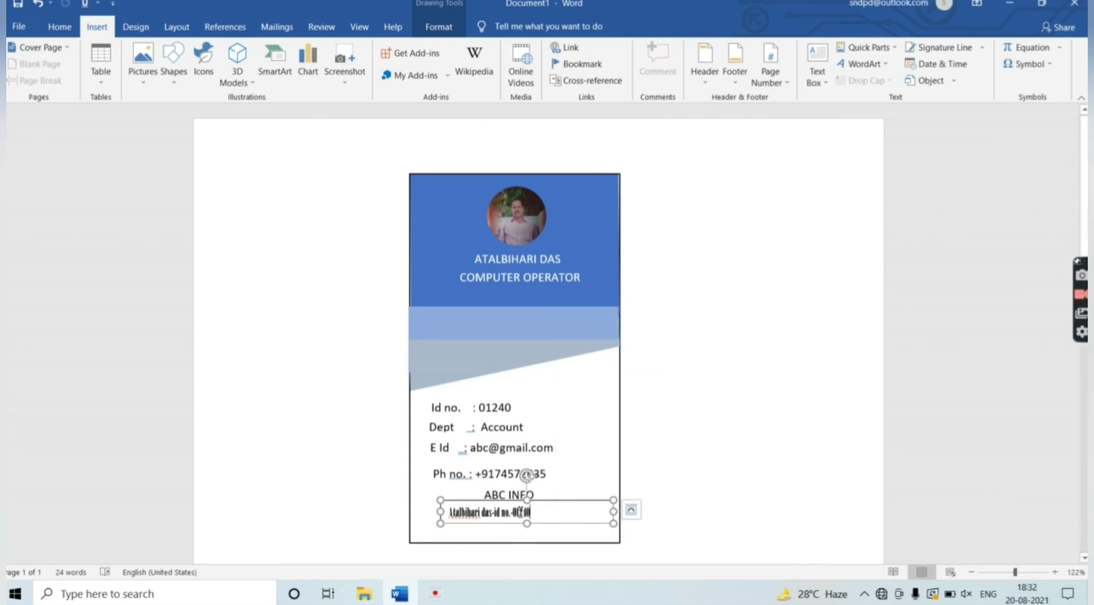
drag(531, 513, 449, 513)
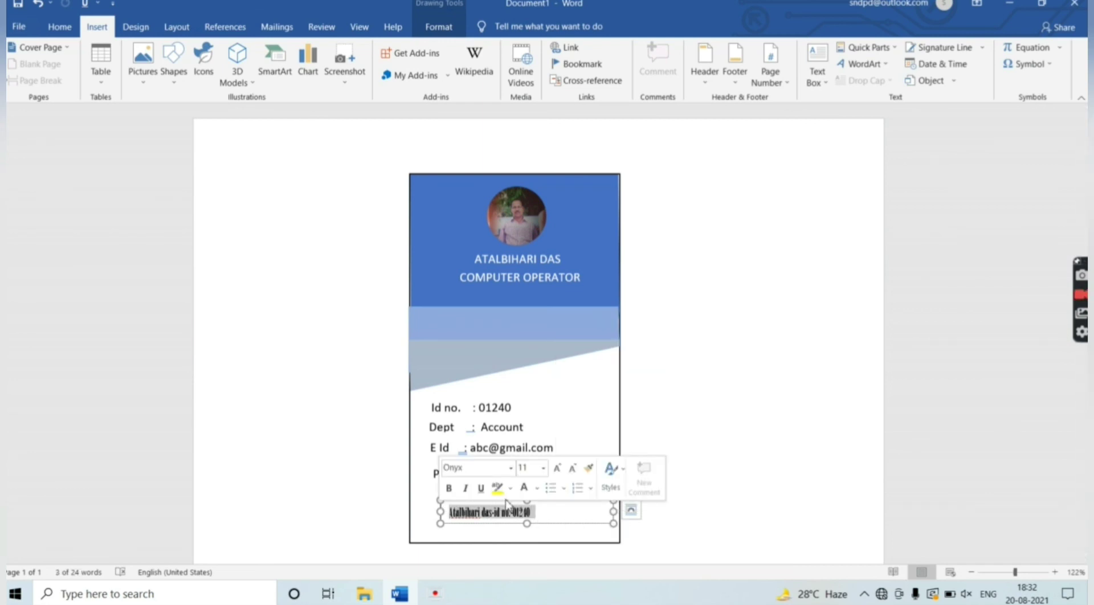
click(559, 538)
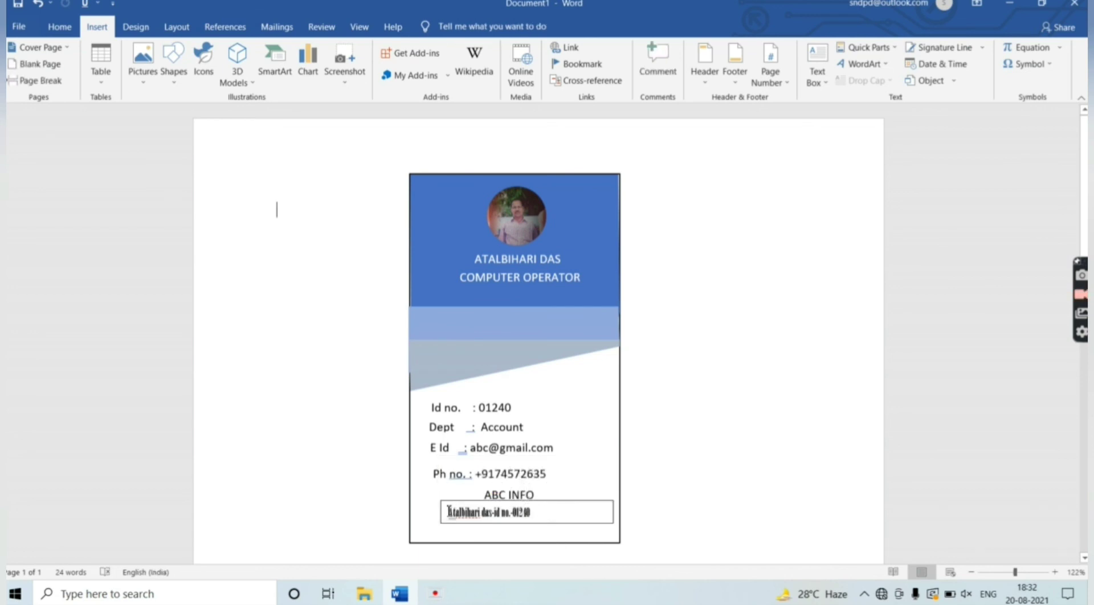
click(449, 511)
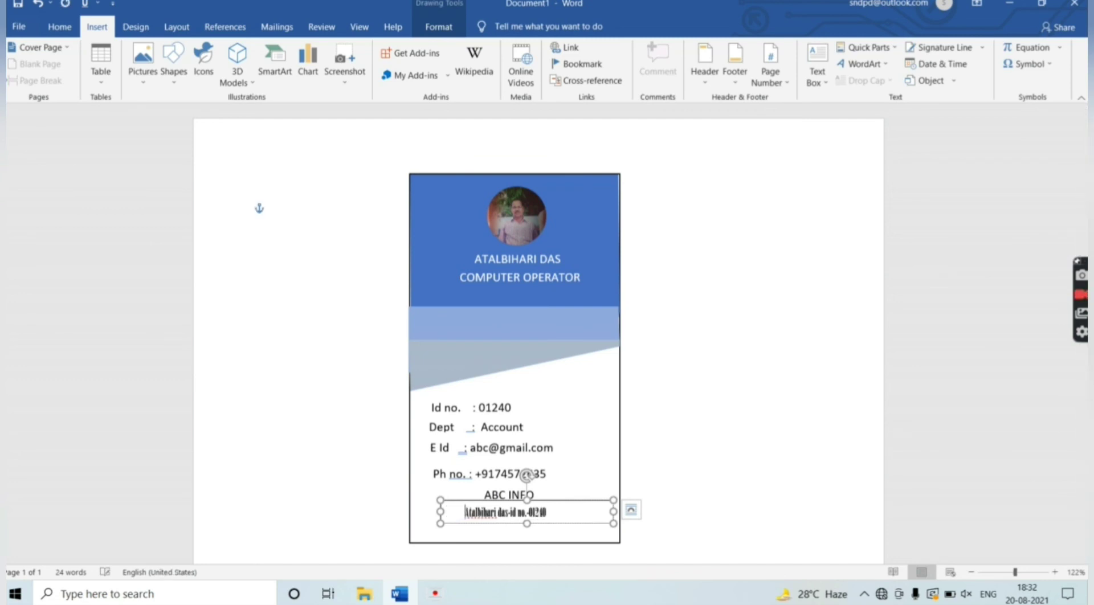
click(657, 443)
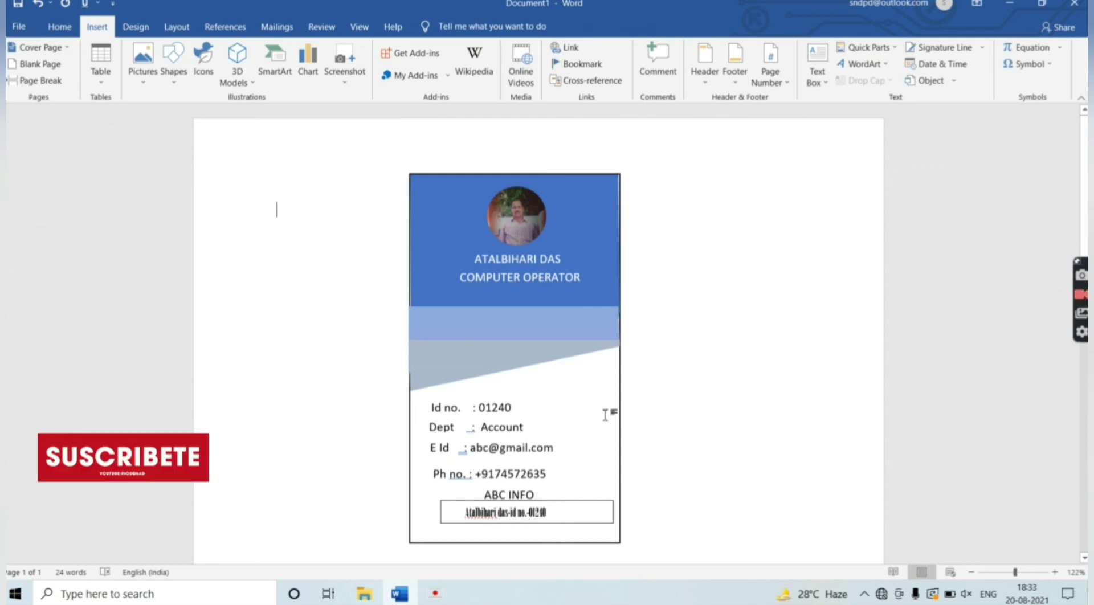
scroll(606, 414, down, 1)
scroll(606, 414, up, 1)
Make the card background slightly taller by adjusting its bottom edge
click(516, 543)
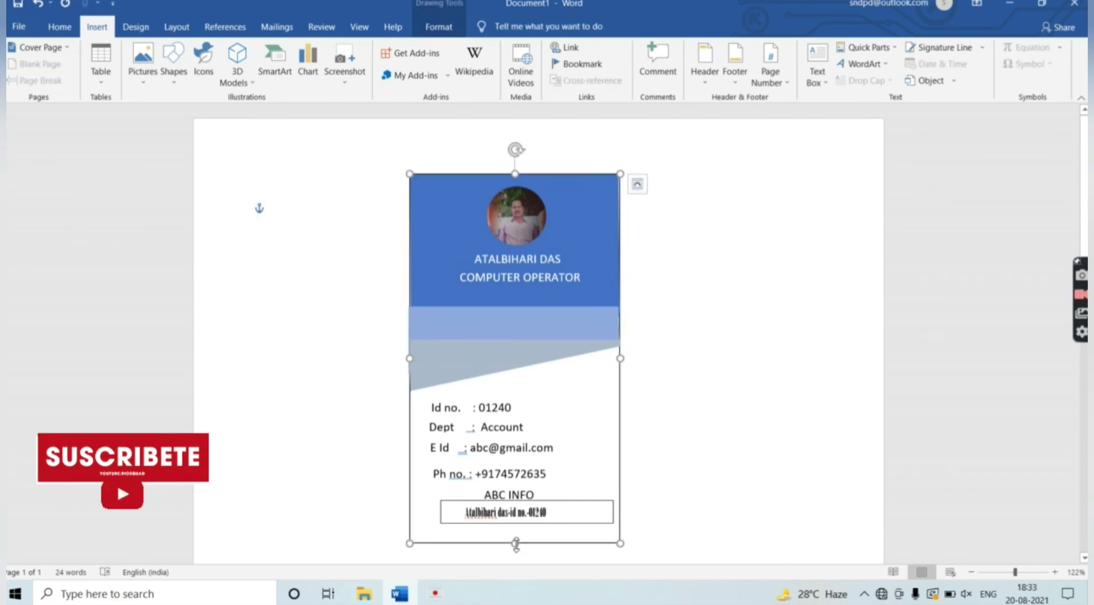
drag(516, 545, 525, 564)
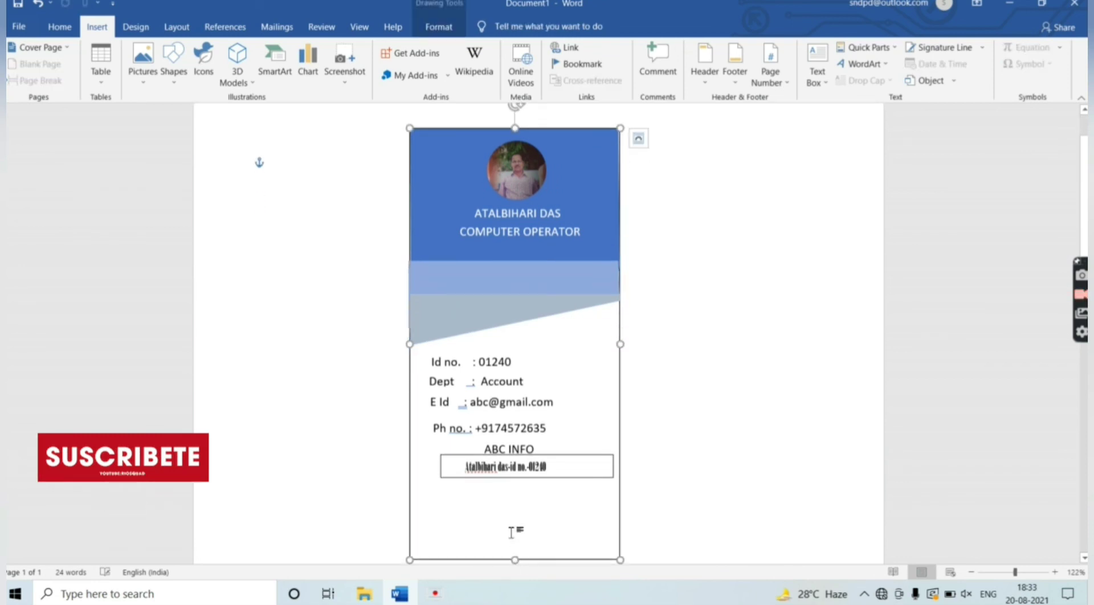
drag(516, 555, 513, 519)
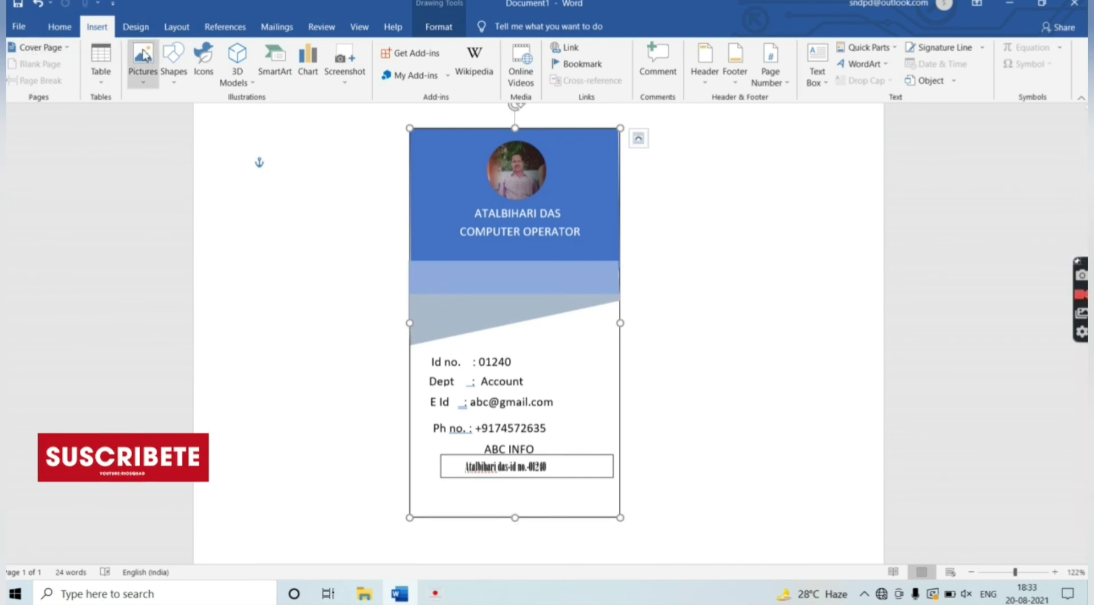
Draw a new text box below the name-ID line and narrow the name-ID box
click(174, 63)
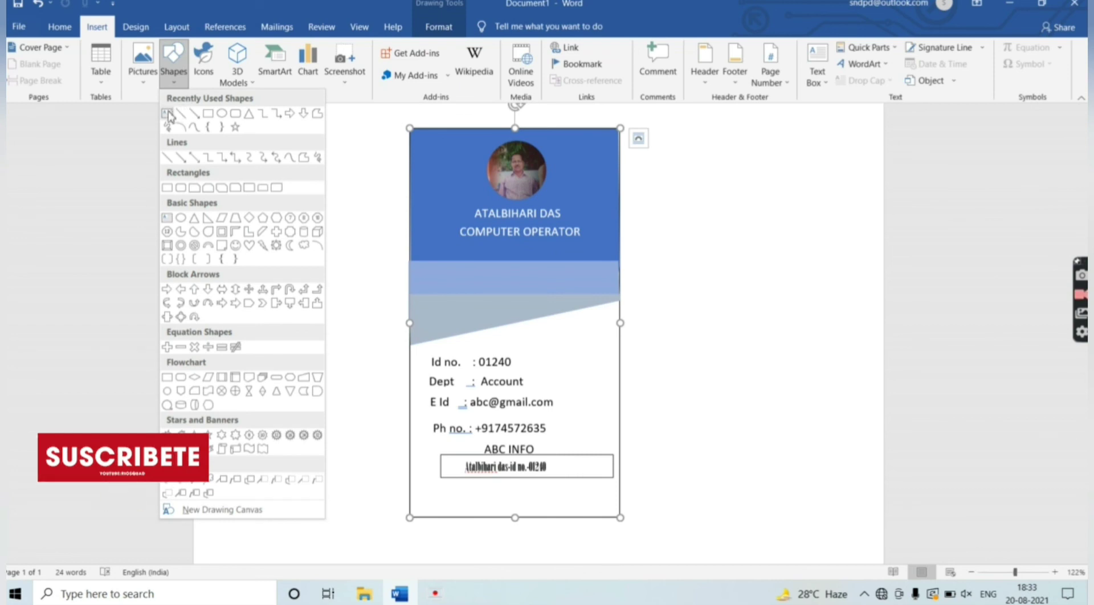
click(166, 112)
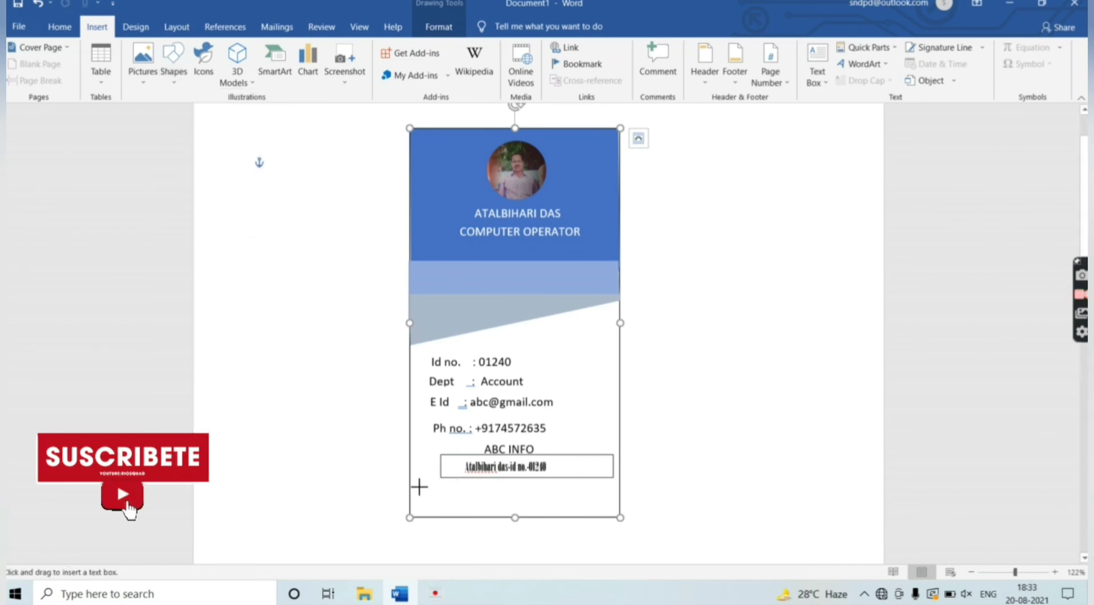
drag(419, 487, 604, 511)
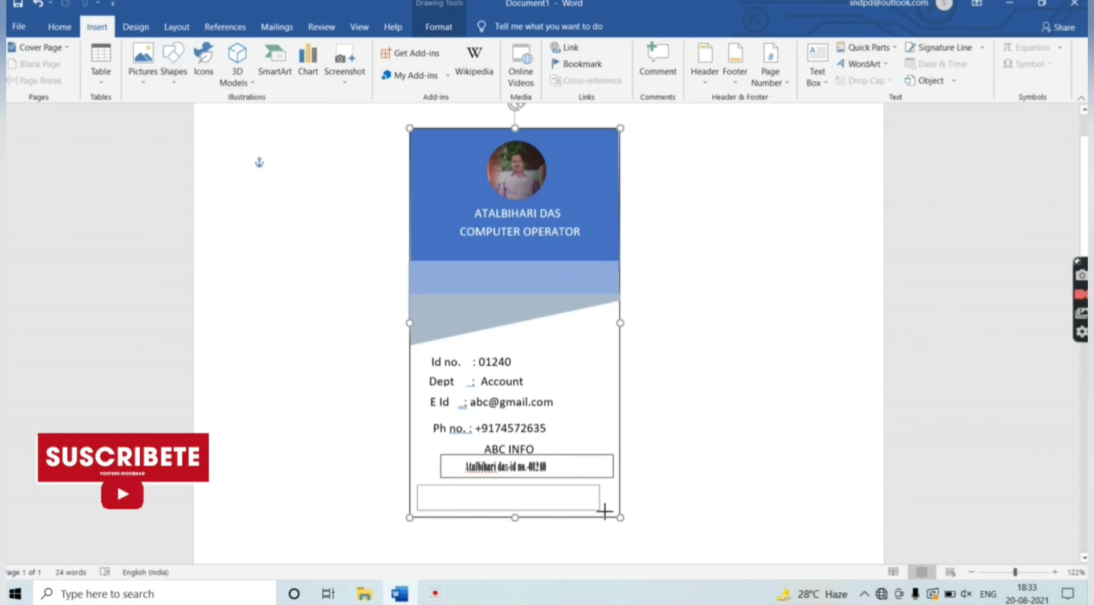
drag(605, 511, 611, 505)
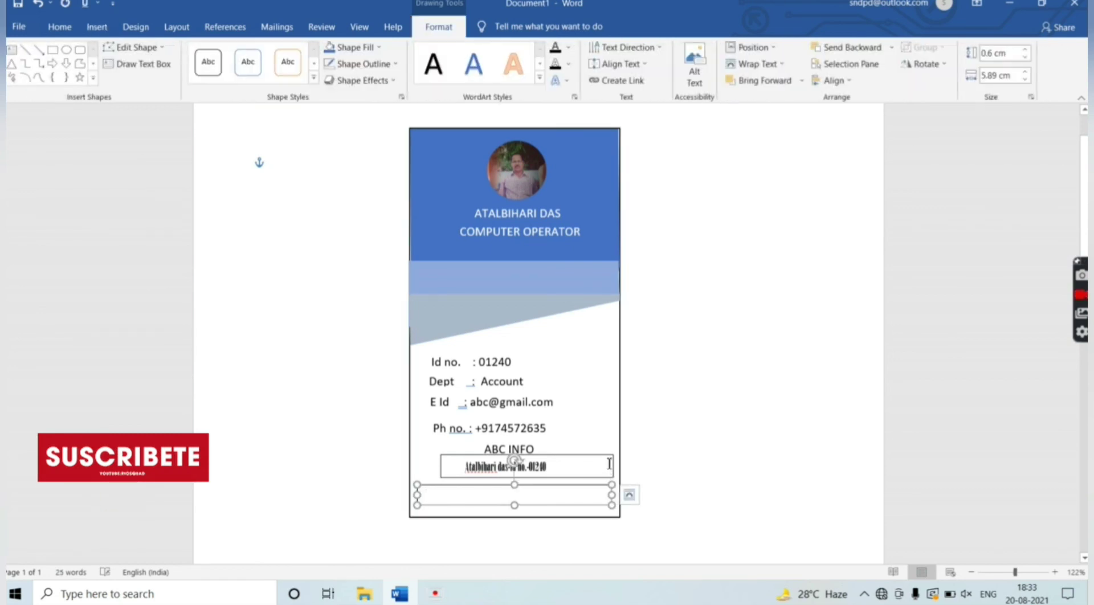
click(609, 464)
drag(614, 466, 580, 466)
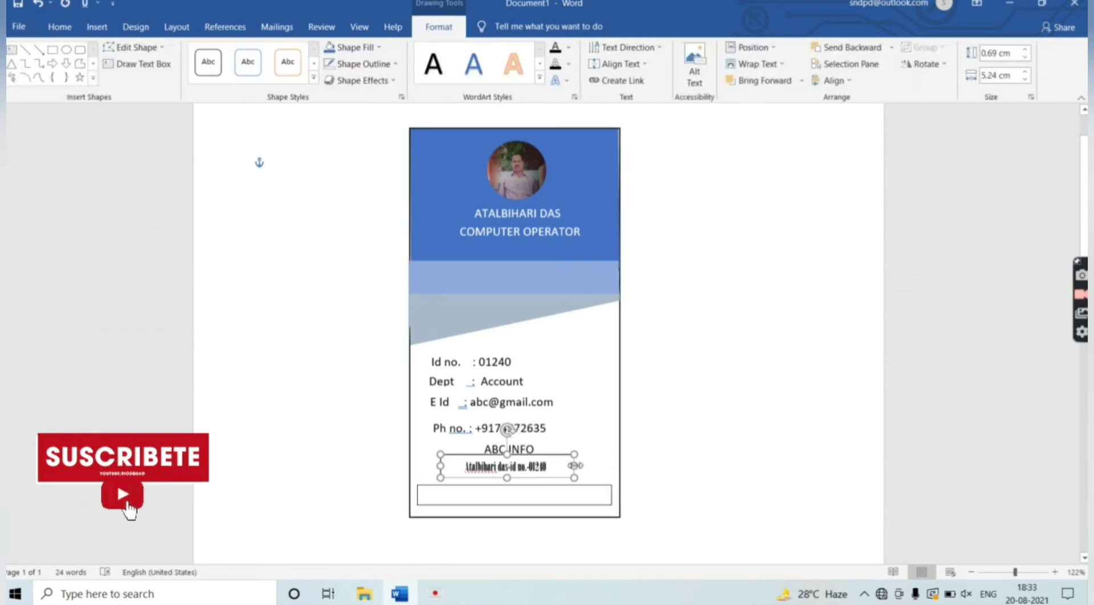
Type 'ADDRESS:' followed by placeholder X's, then enlarge the box to fit
click(532, 495)
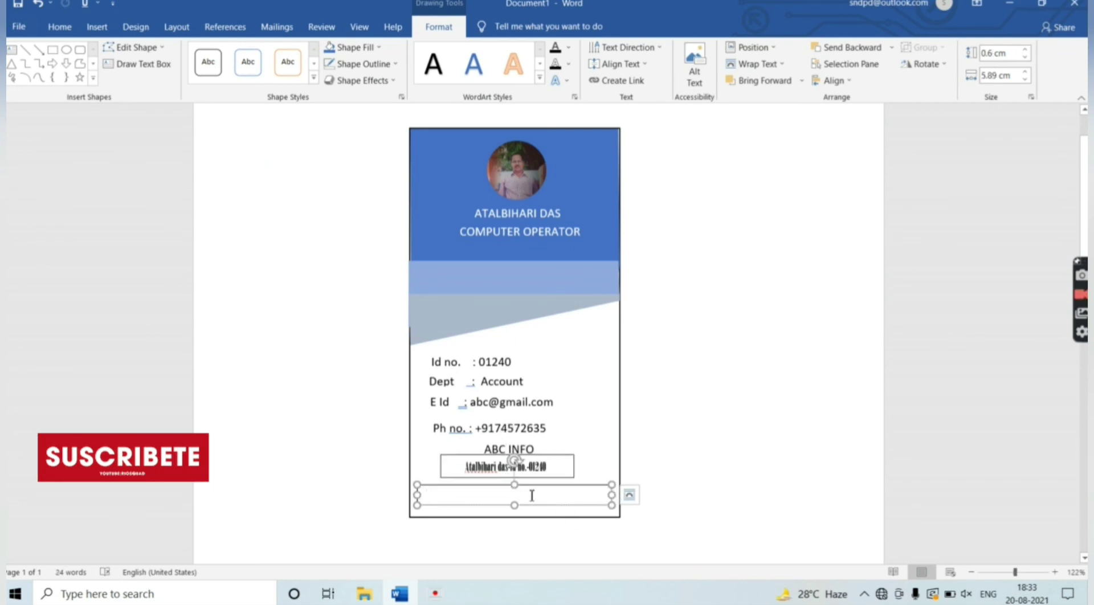
text(a)
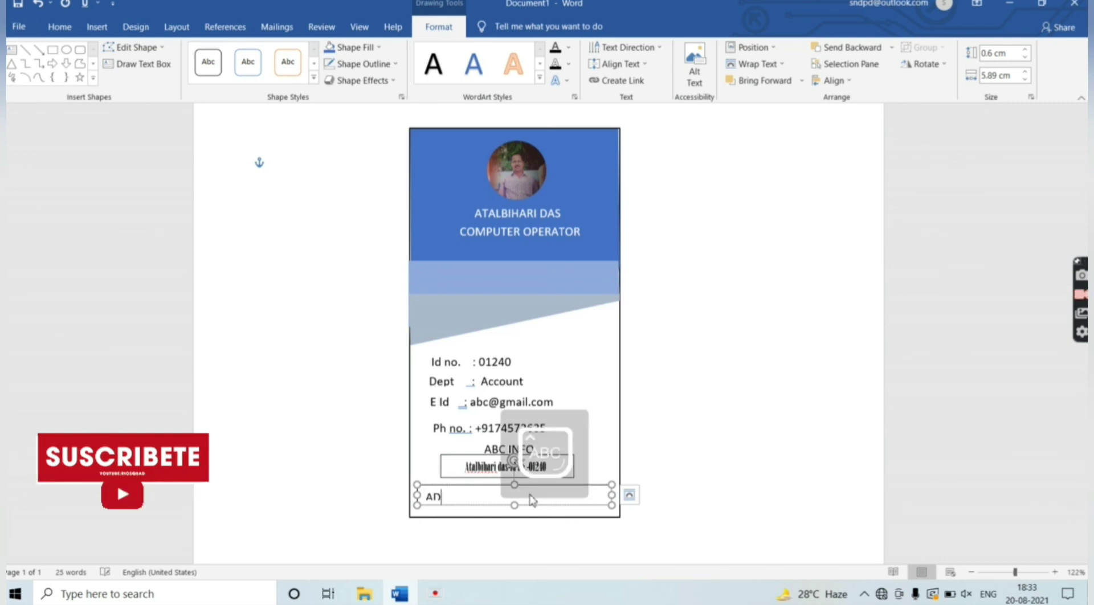
text(DRESS:)
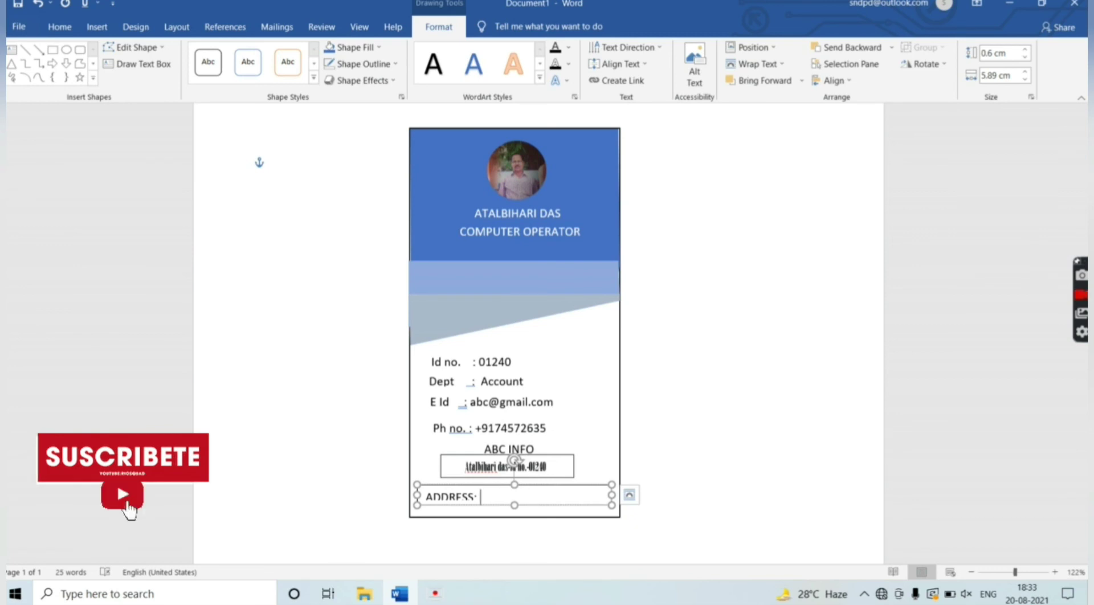
text(XXXXXXXXXXX)
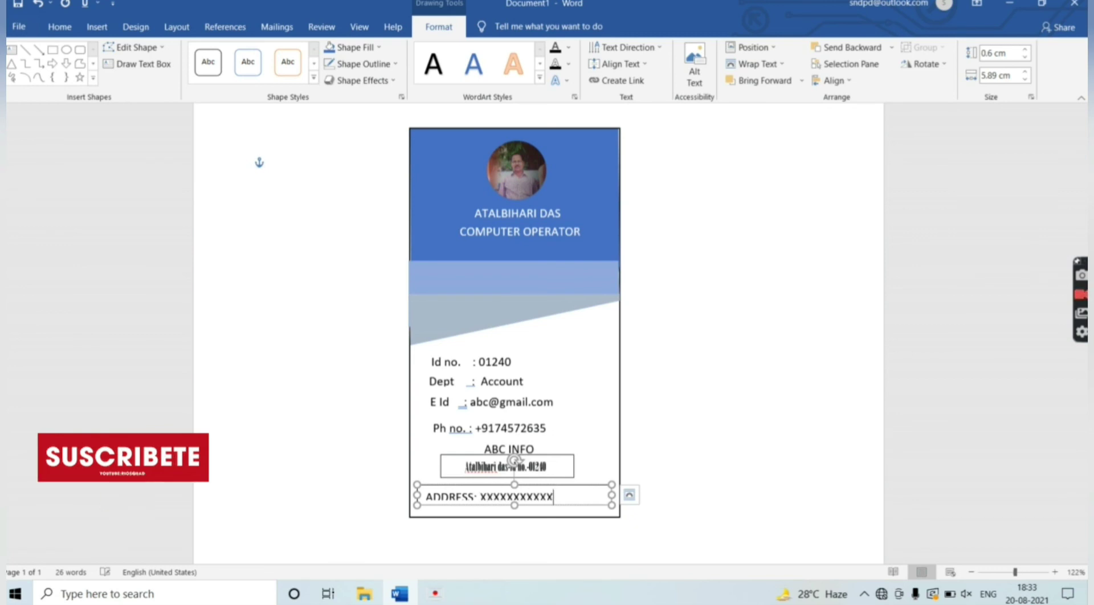
text(XXXXXXX)
key(ctrl+BackSpace)
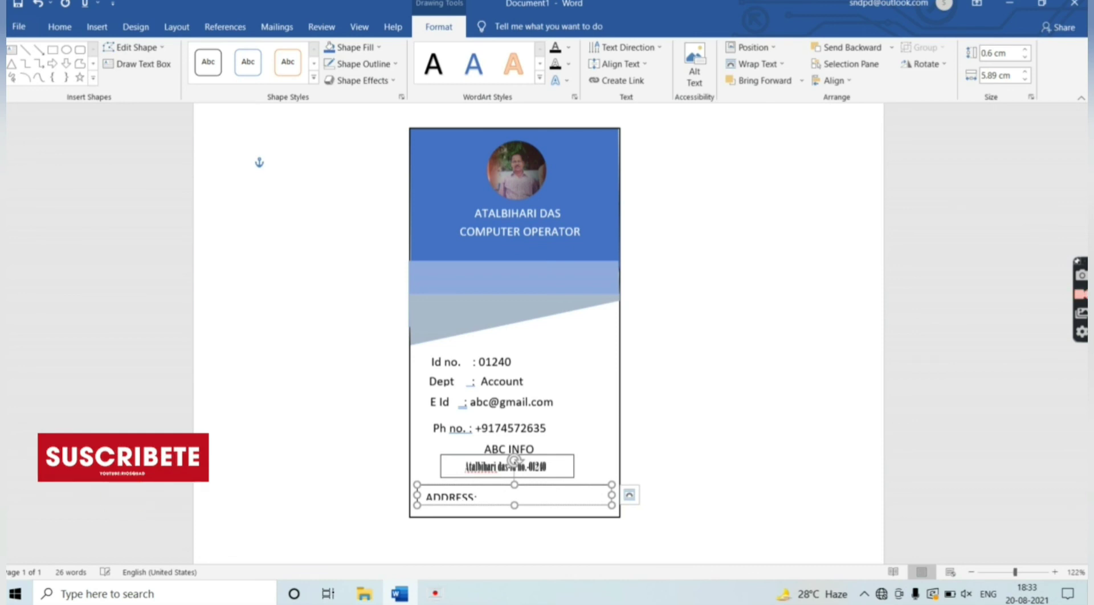
key(ctrl+z)
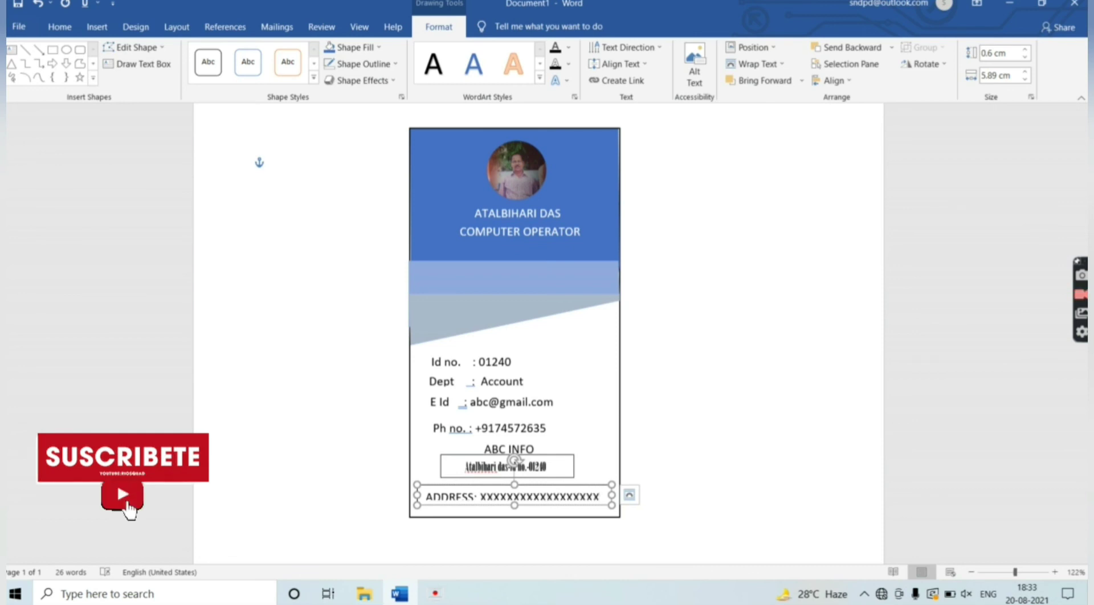
drag(514, 505, 516, 509)
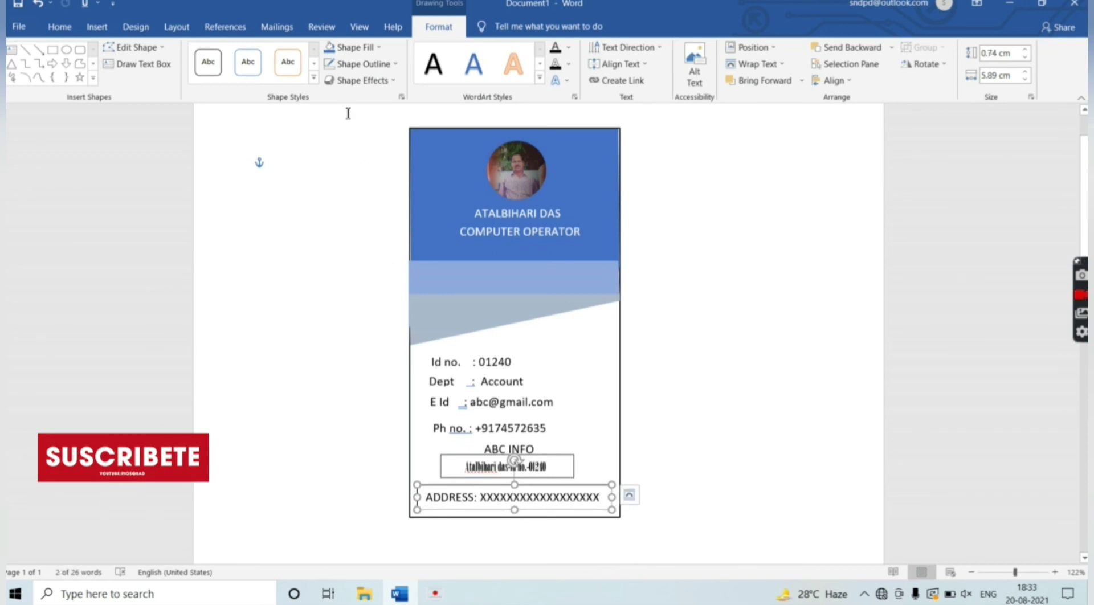
Give the address text box No Outline and deselect it
click(359, 64)
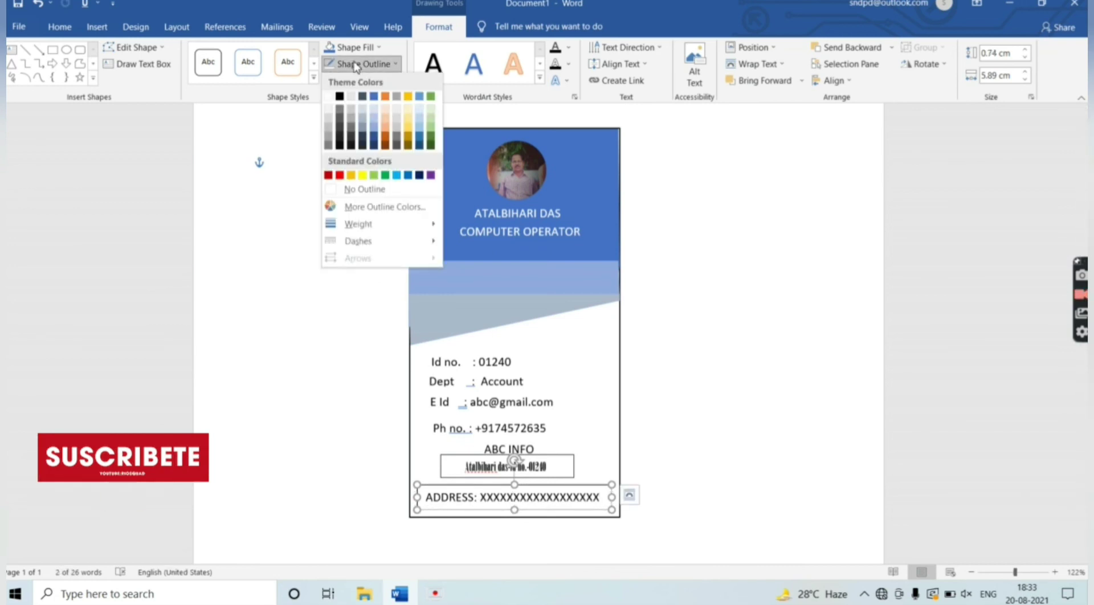
click(365, 190)
click(673, 383)
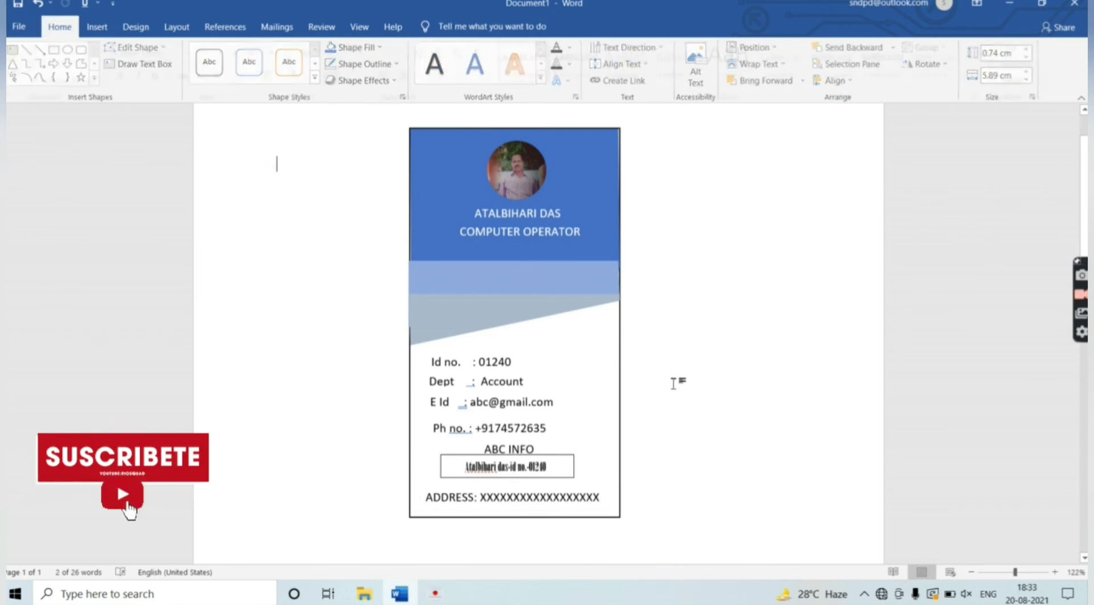
scroll(644, 317, up, 1)
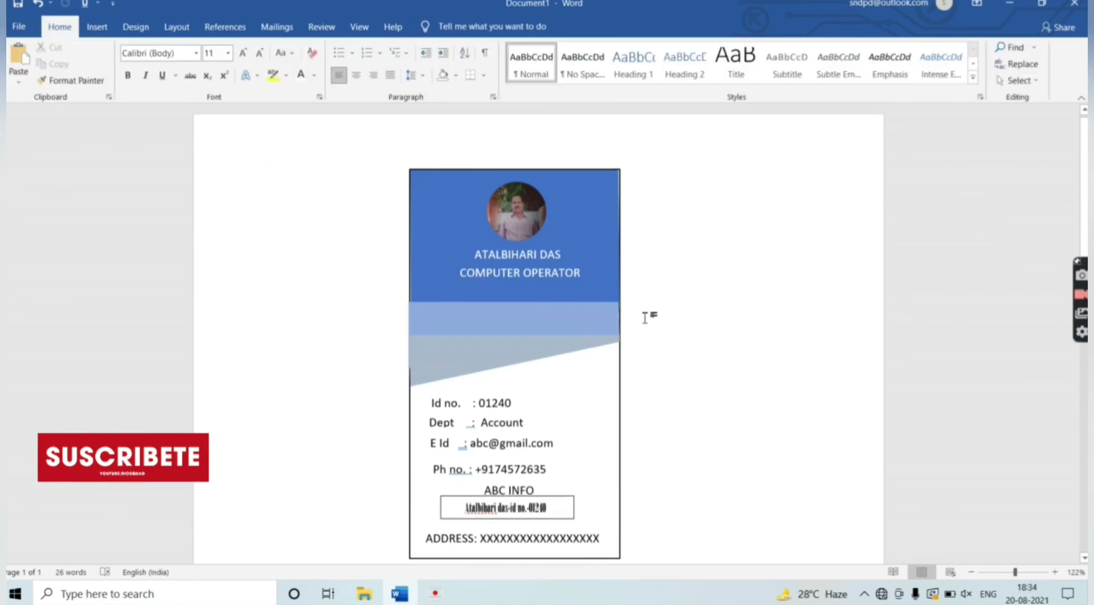
scroll(645, 318, down, 1)
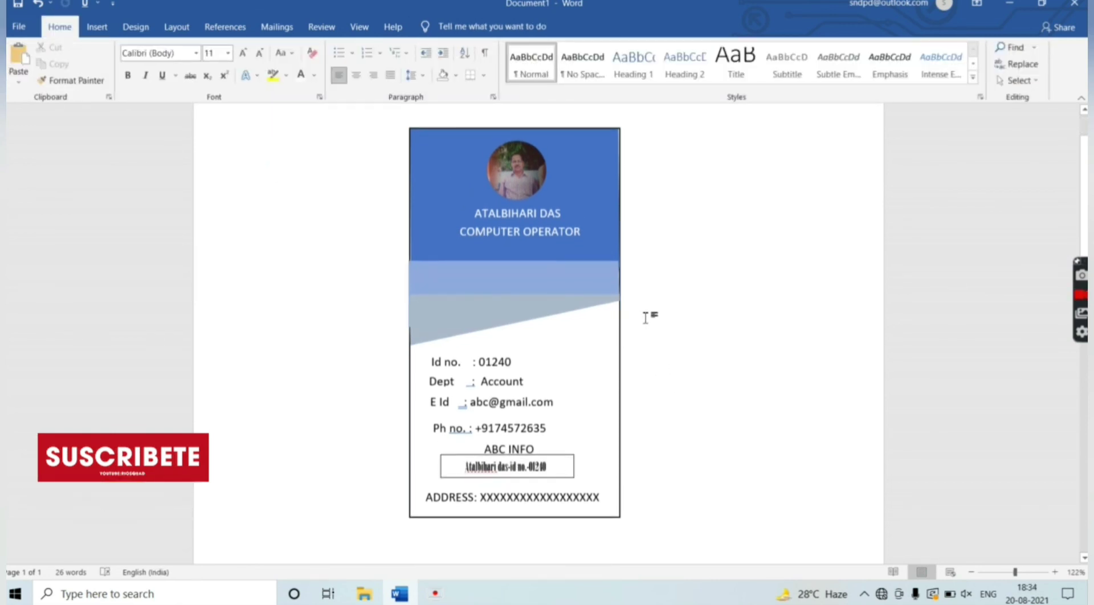